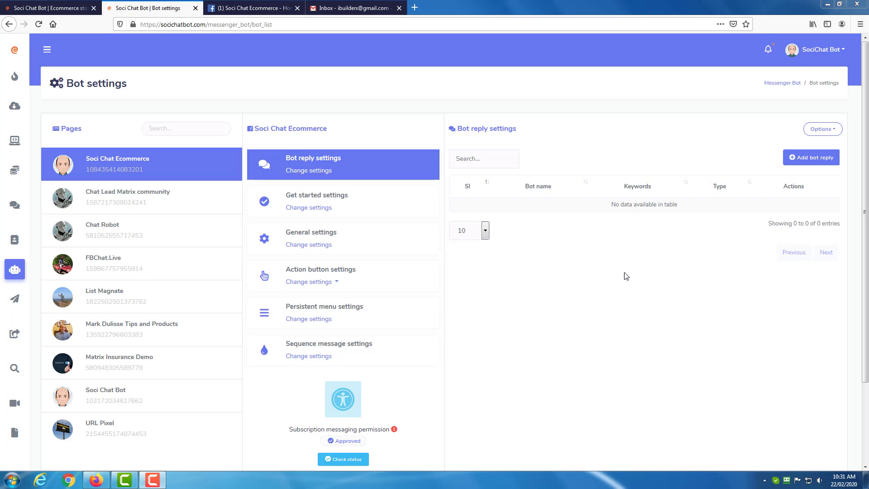
Step: Create a subscriber label named "SociChat Ecom Demo" for the Soci Chat Ecommerce page
left_click(51, 53)
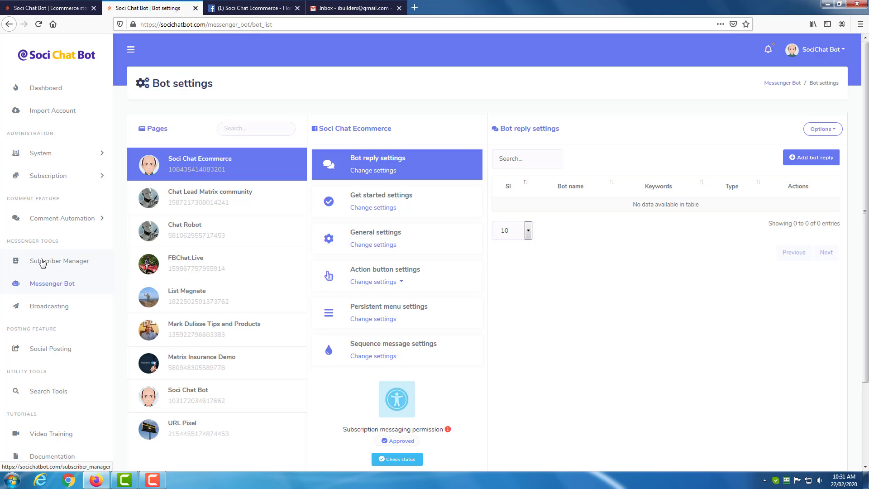
left_click(42, 262)
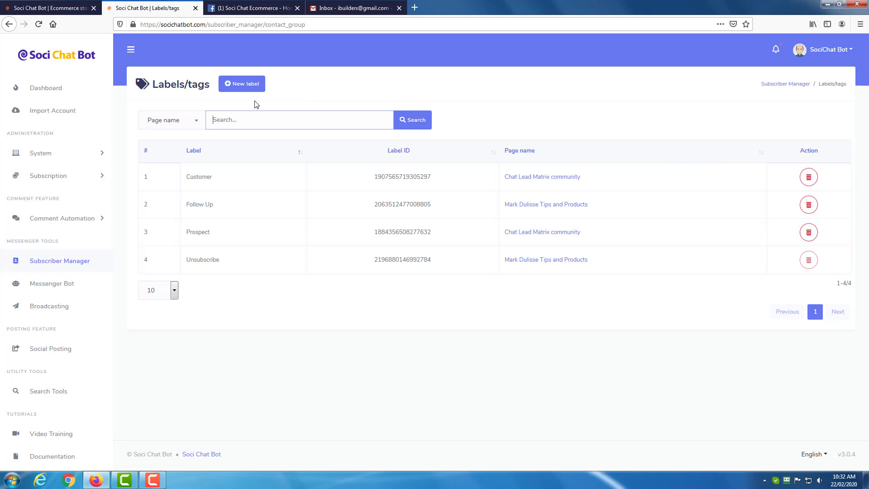
left_click(236, 87)
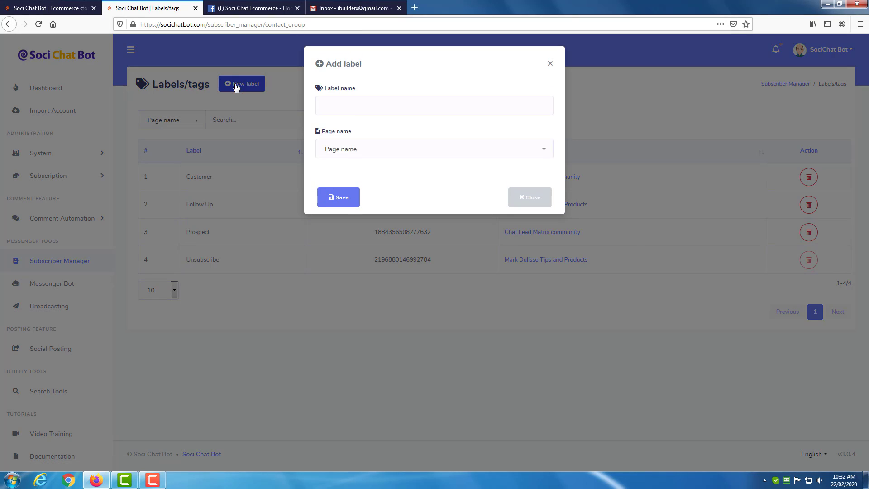
left_click(354, 108)
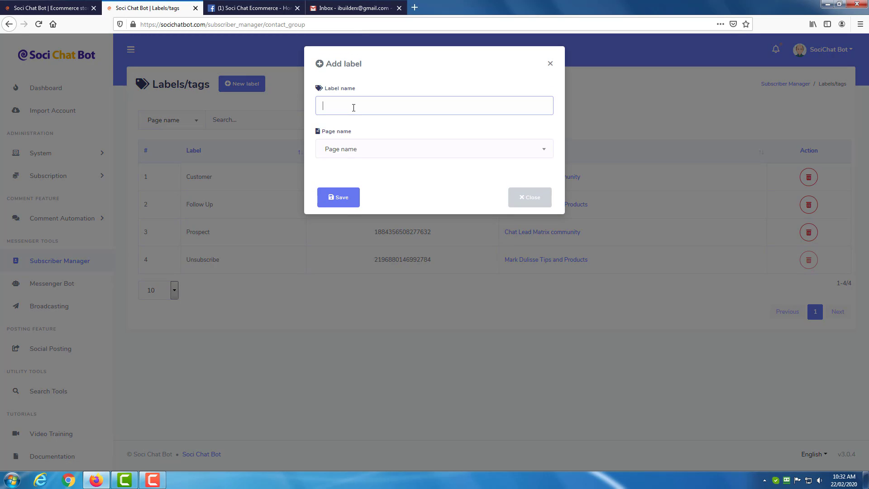
type("SociChat Ecom Demo")
left_click(361, 159)
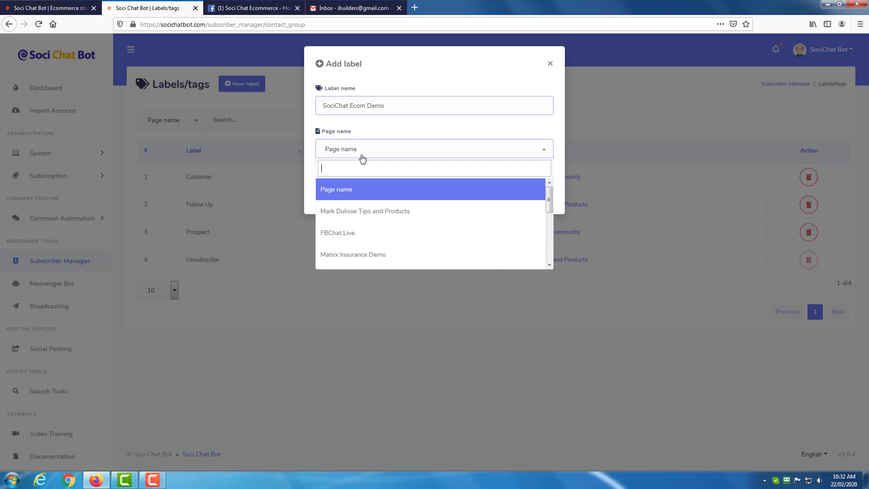
scroll(372, 224, "down", 5)
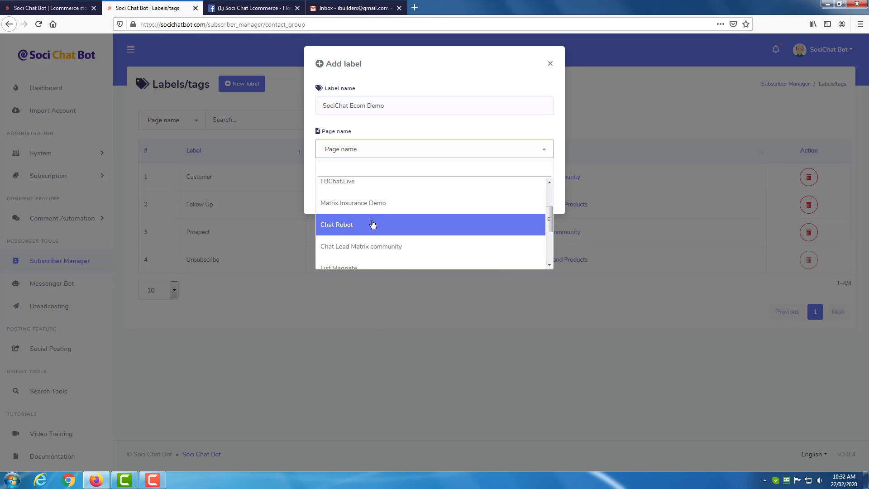
scroll(373, 224, "down", 1)
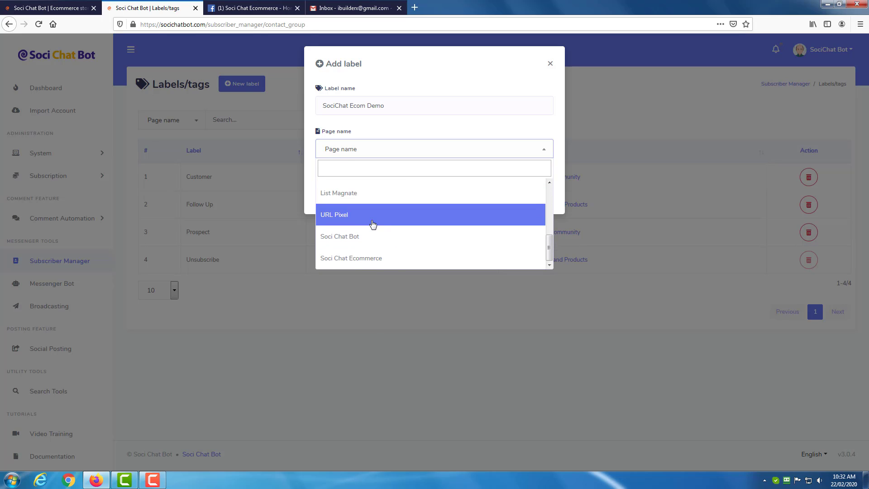
left_click(377, 258)
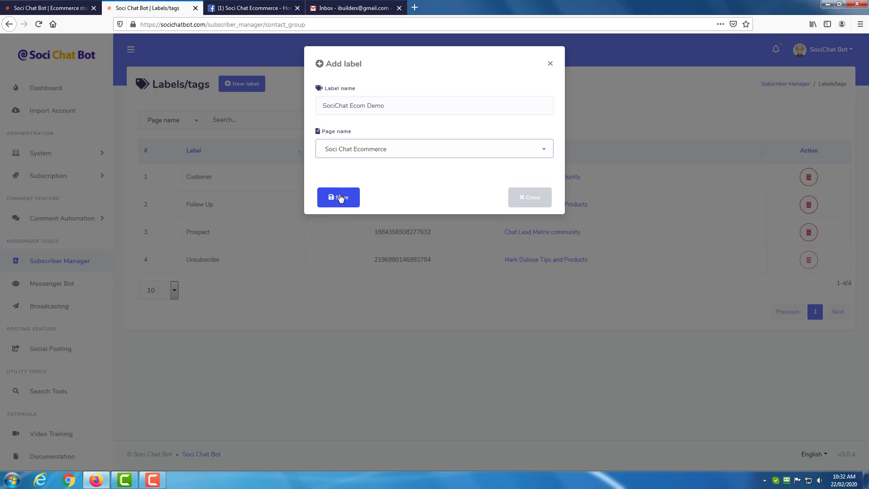
left_click(340, 198)
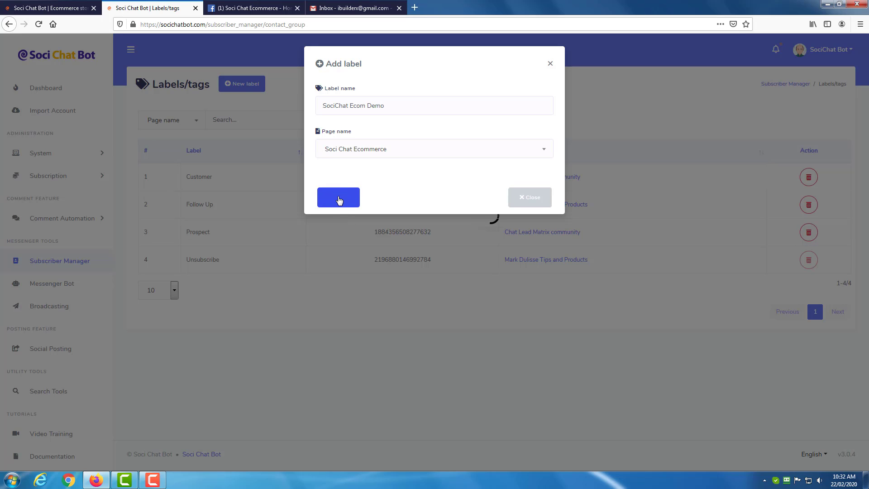
left_click(519, 198)
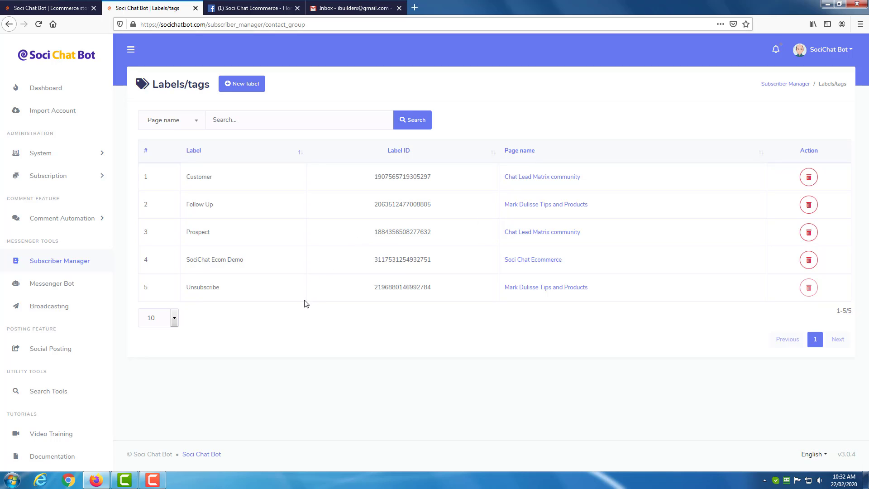
Step: Open the Messenger bot's general settings for the Soci Chat Ecommerce page and set the mark as seen status to Enabled
left_click(49, 284)
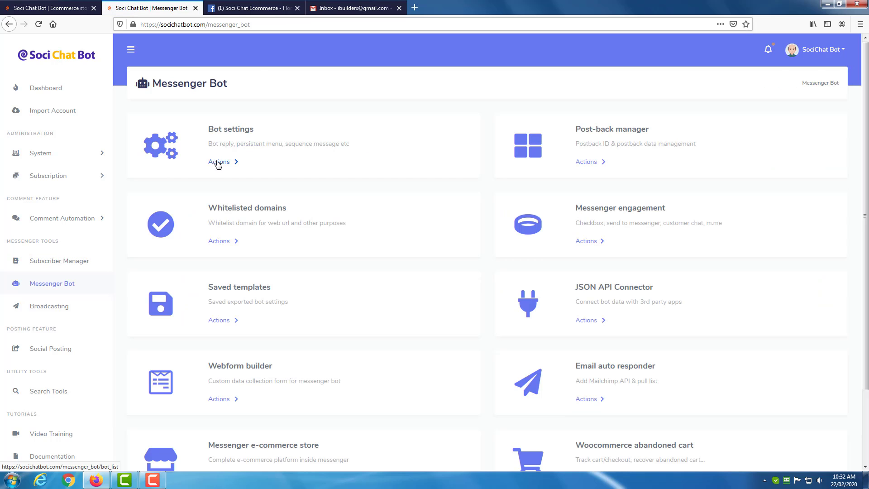
left_click(216, 162)
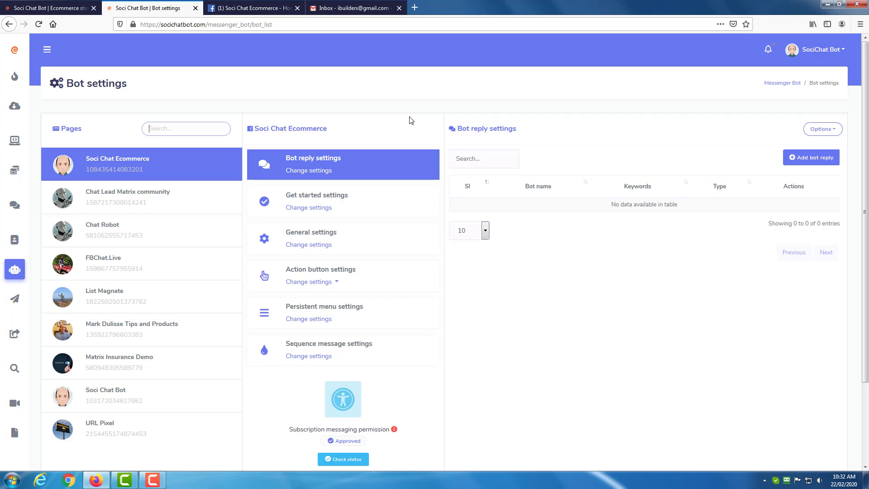
left_click(301, 245)
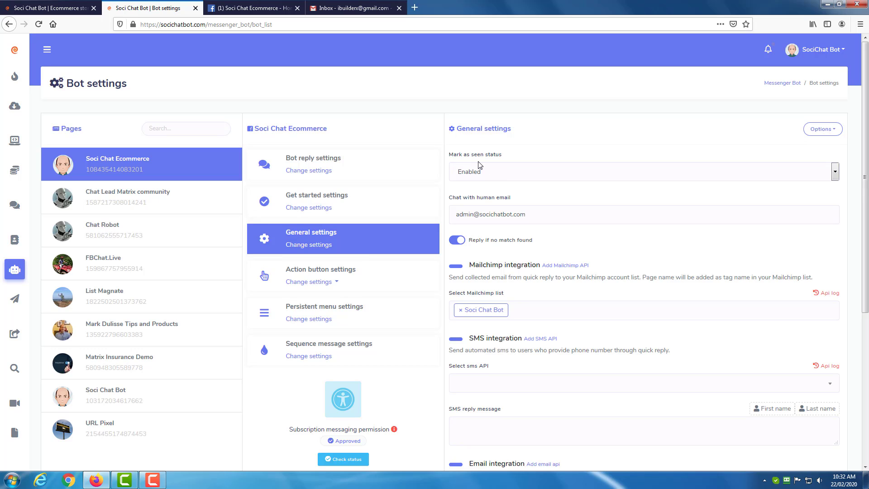
left_click(489, 173)
left_click(492, 188)
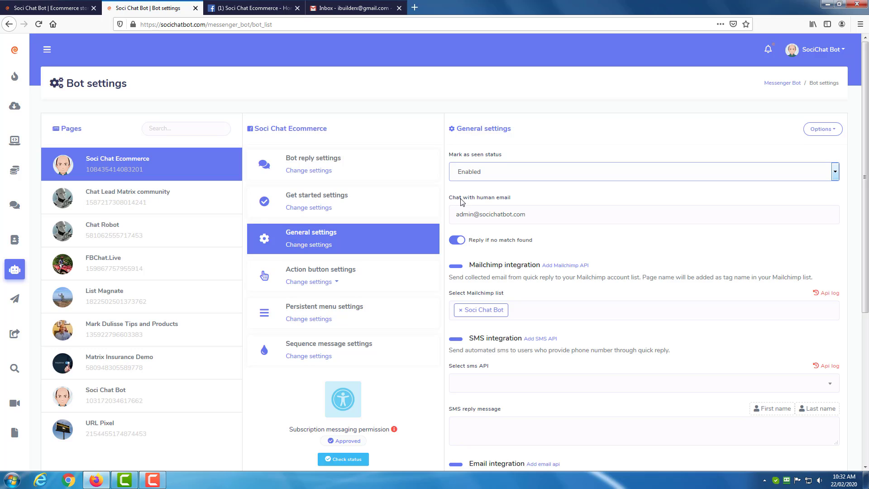
Step: Examine the chat with human email, Mailchimp integration and SMS integration fields in the general settings
triple_click(526, 213)
left_click(531, 198)
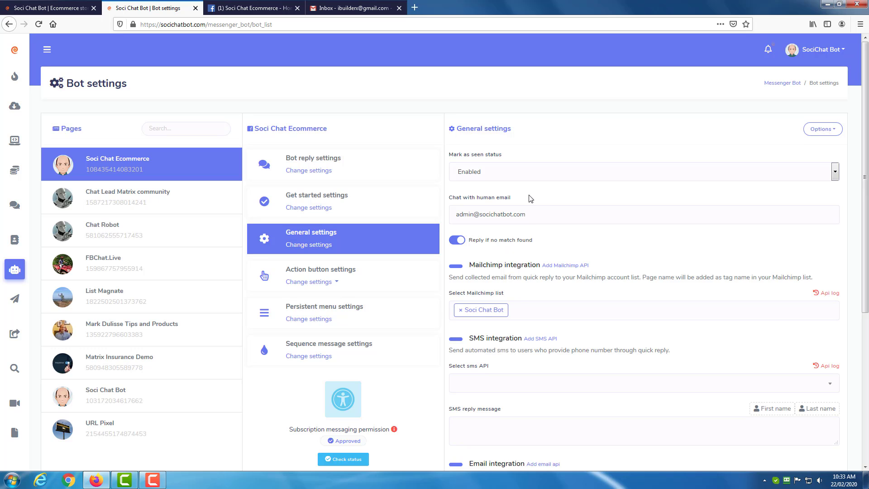
scroll(562, 235, "down", 2)
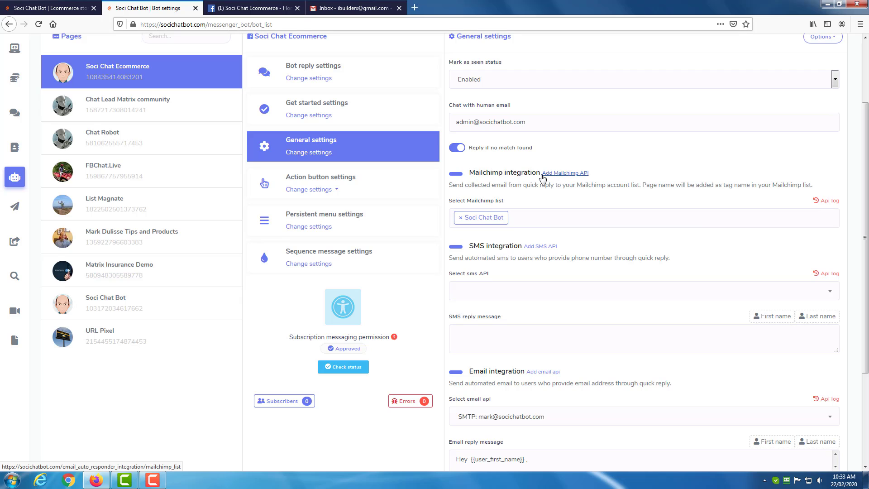
scroll(522, 218, "down", 2)
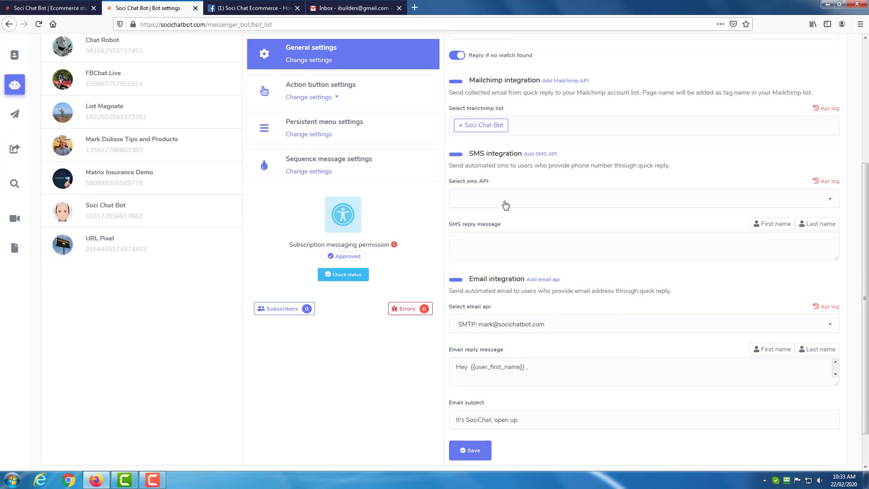
left_click(506, 205)
left_click(506, 205)
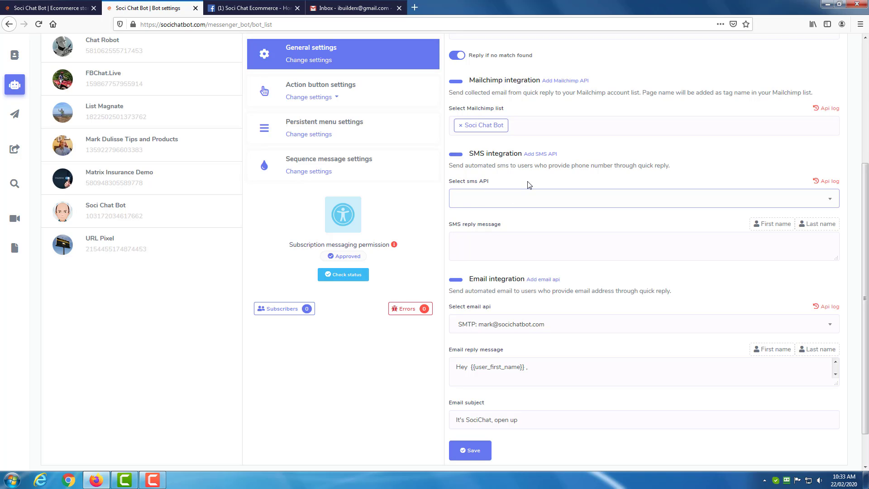
left_click(512, 243)
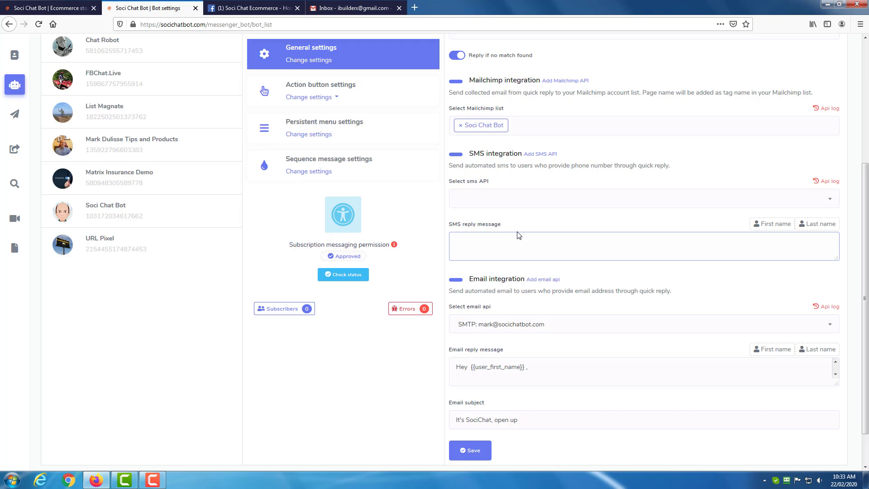
scroll(520, 232, "down", 2)
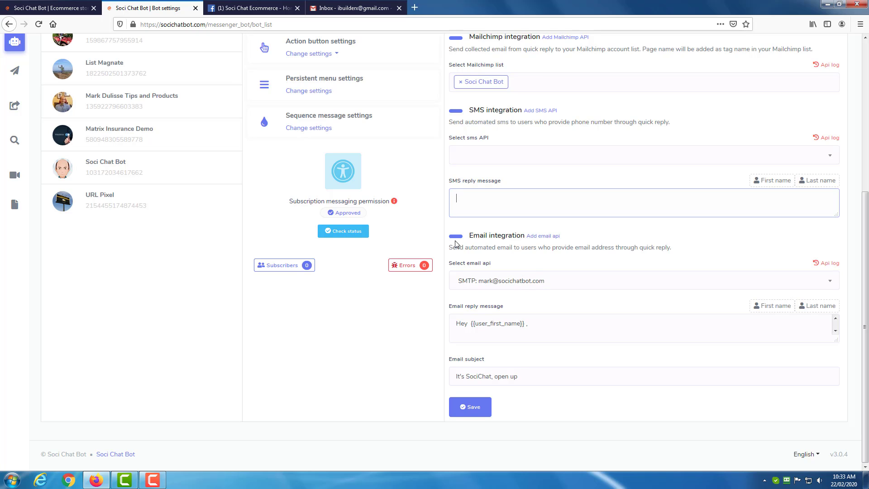
Step: Select the SMTP account as the email API and review the email reply message and subject
left_click(524, 281)
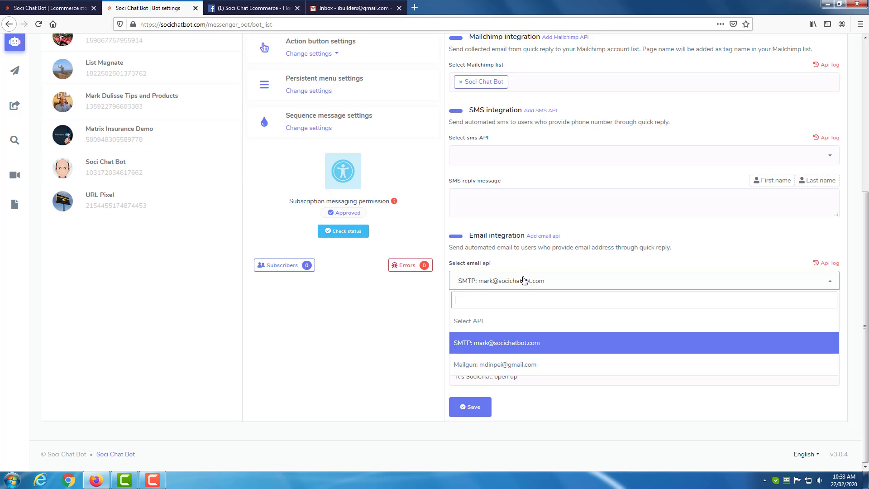
left_click(495, 347)
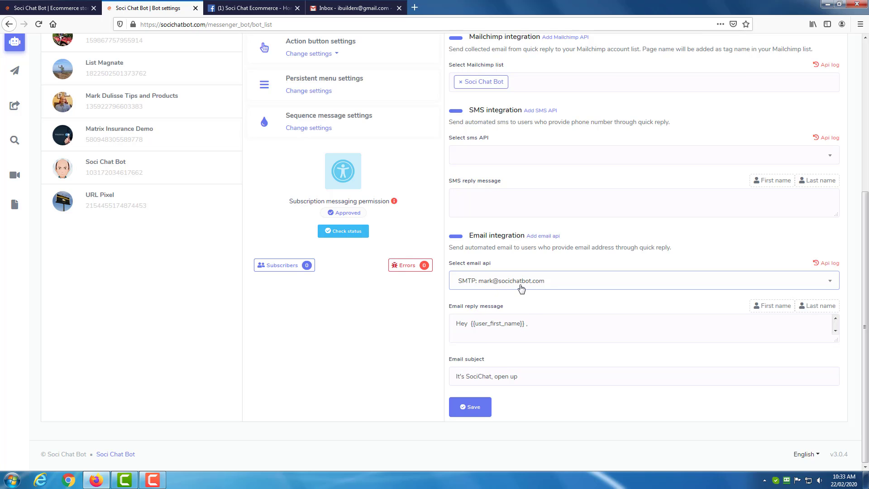
scroll(534, 317, "down", 1)
scroll(534, 318, "up", 1)
left_click(840, 342)
left_click(836, 330)
left_click(836, 331)
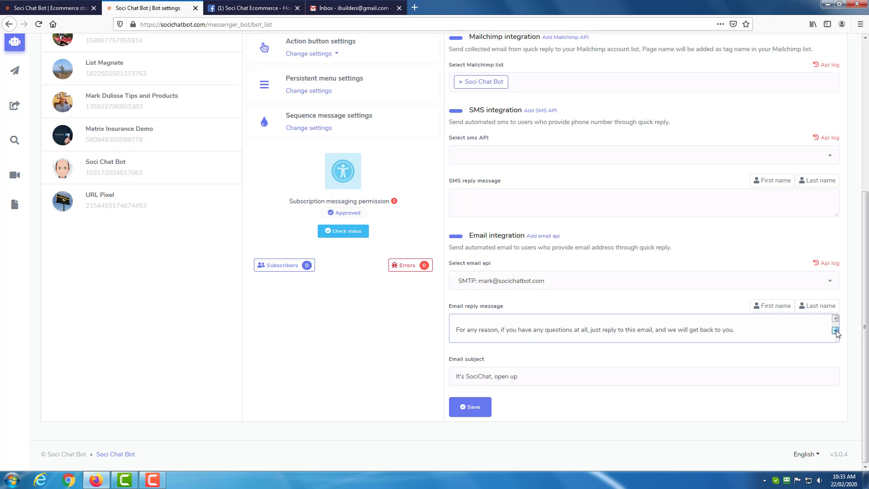
left_click(835, 331)
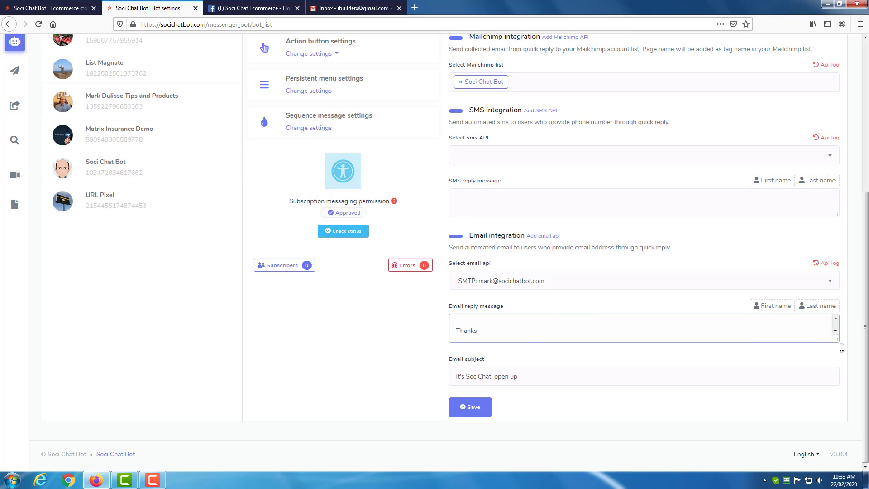
left_click_drag(834, 341, 502, 403)
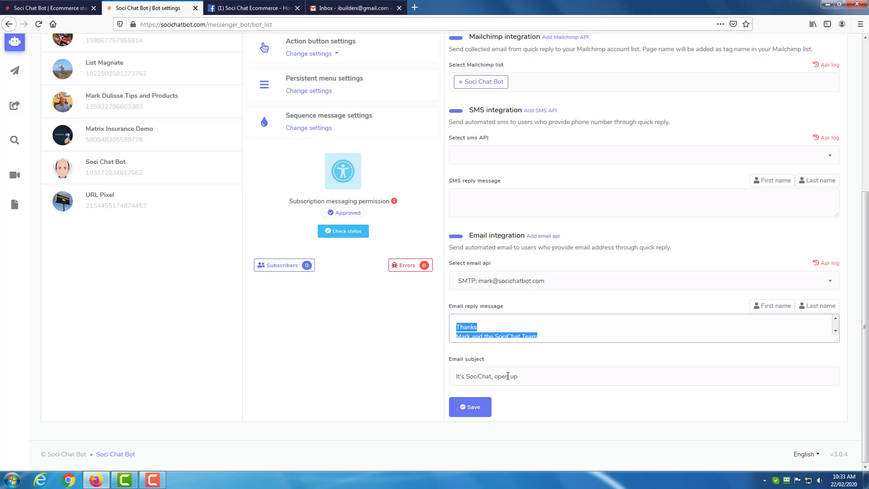
left_click_drag(533, 376, 461, 376)
left_click(388, 376)
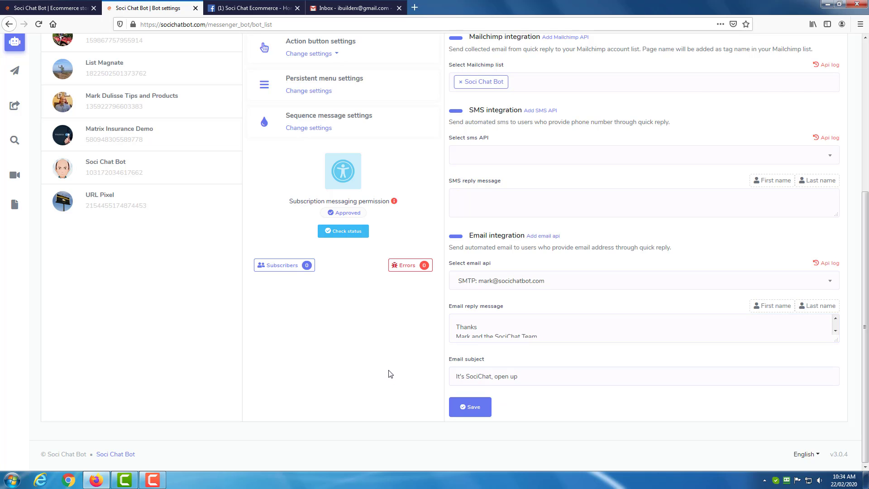
Step: Save the general settings of the Soci Chat Ecommerce page
scroll(396, 362, "up", 4)
scroll(412, 356, "down", 3)
scroll(419, 355, "down", 2)
left_click(471, 407)
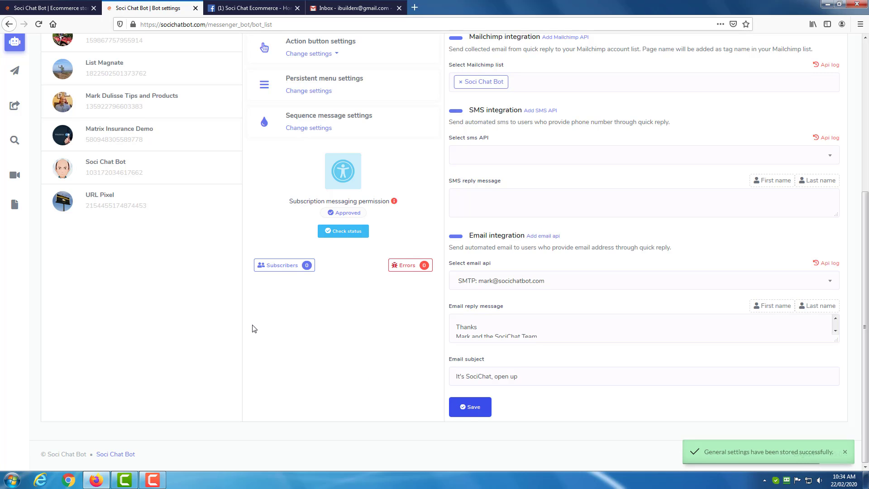
Step: Open the persistent menu settings and read the notice about creating a persistent menu
scroll(253, 326, "up", 5)
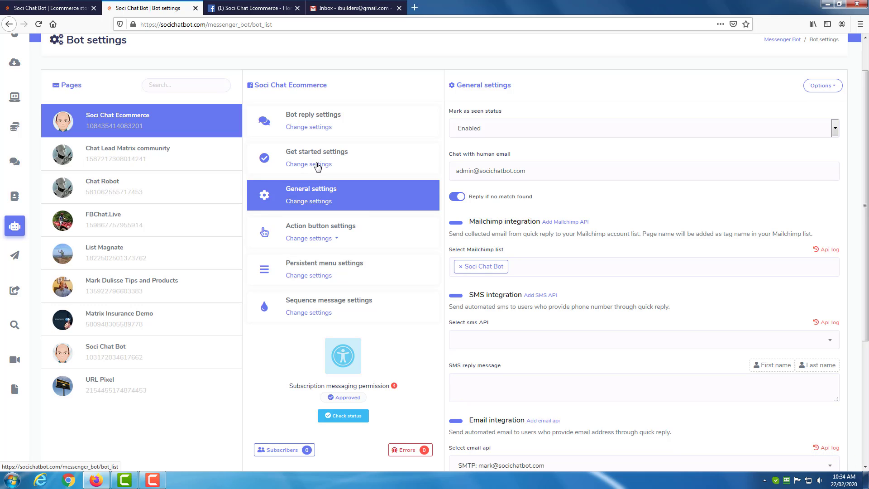
left_click(319, 277)
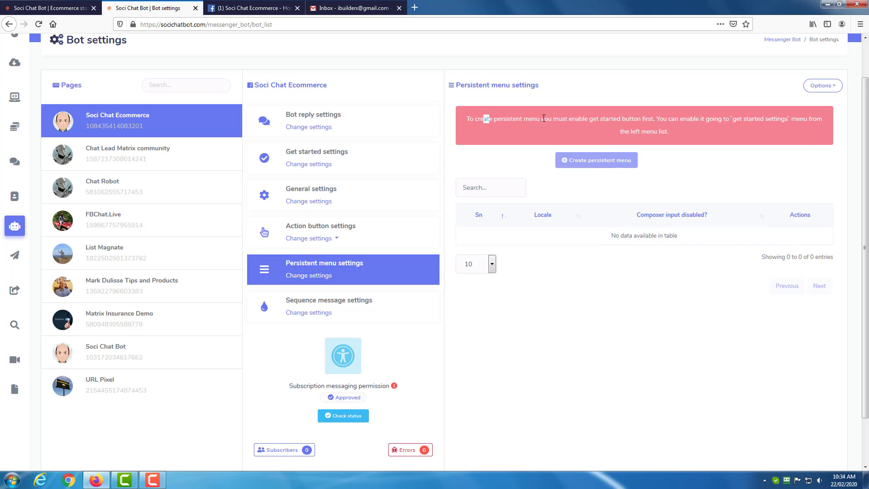
left_click_drag(543, 119, 620, 118)
left_click(595, 119)
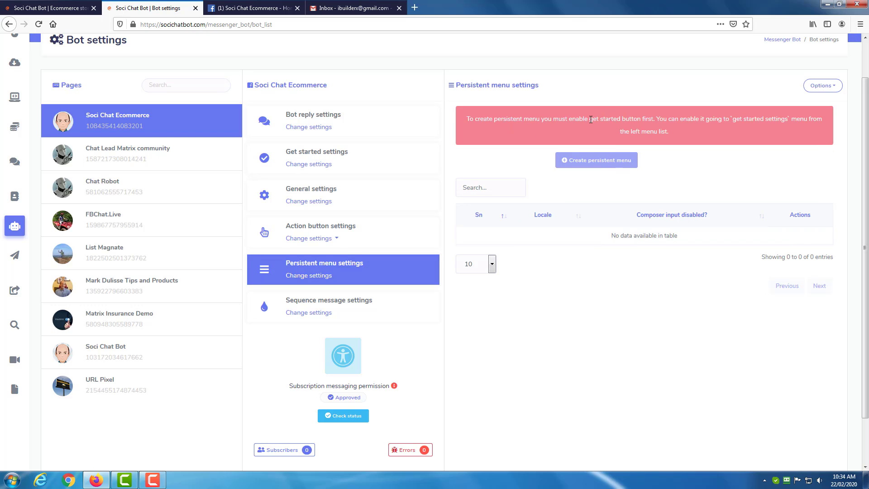
Step: Open the get started settings and read the ice breakers reference, closing it when done
left_click(315, 164)
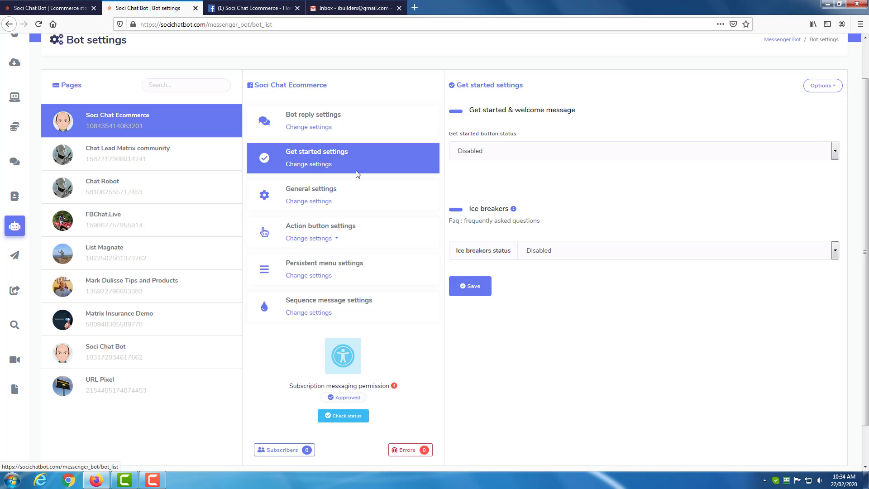
left_click_drag(479, 111, 590, 113)
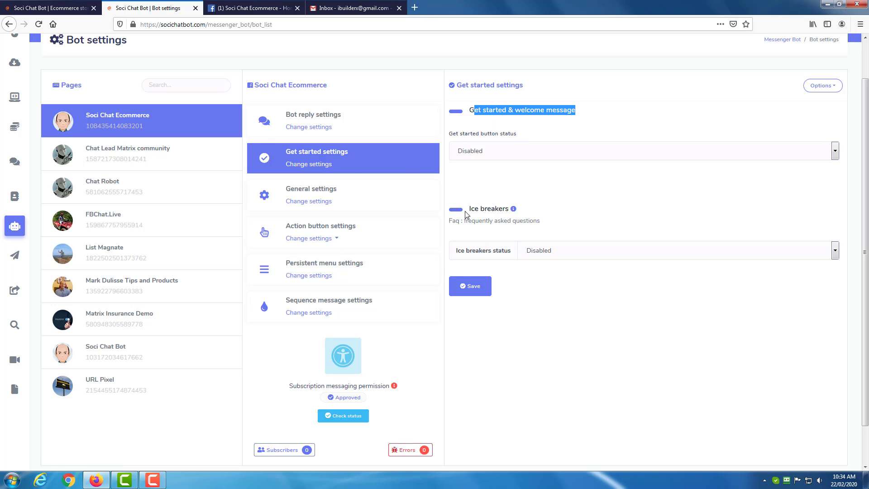
left_click(494, 209)
left_click_drag(470, 209, 510, 209)
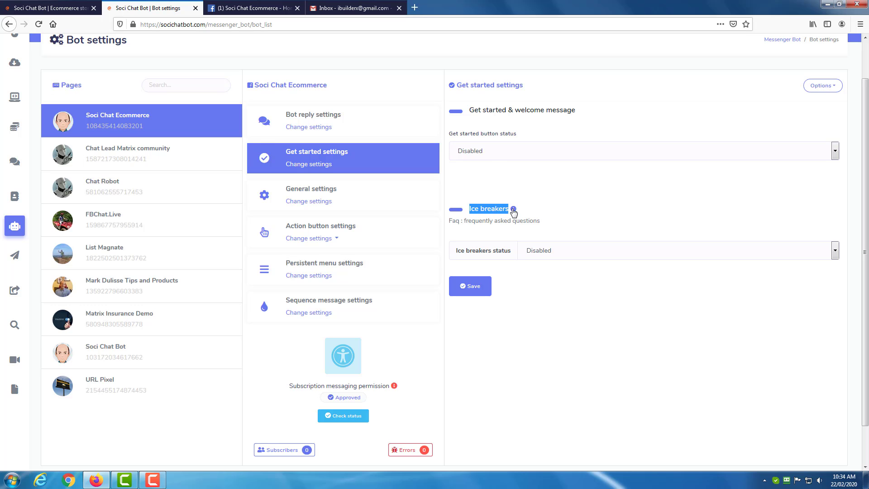
left_click(513, 209)
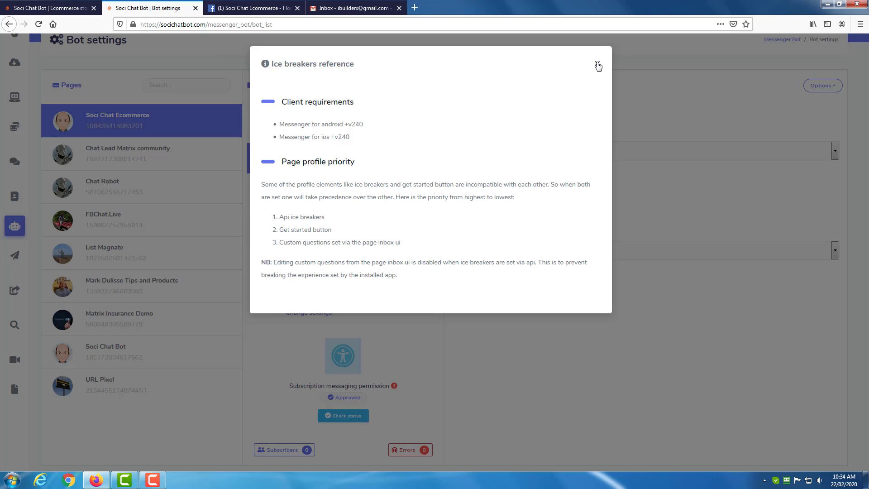
left_click(598, 65)
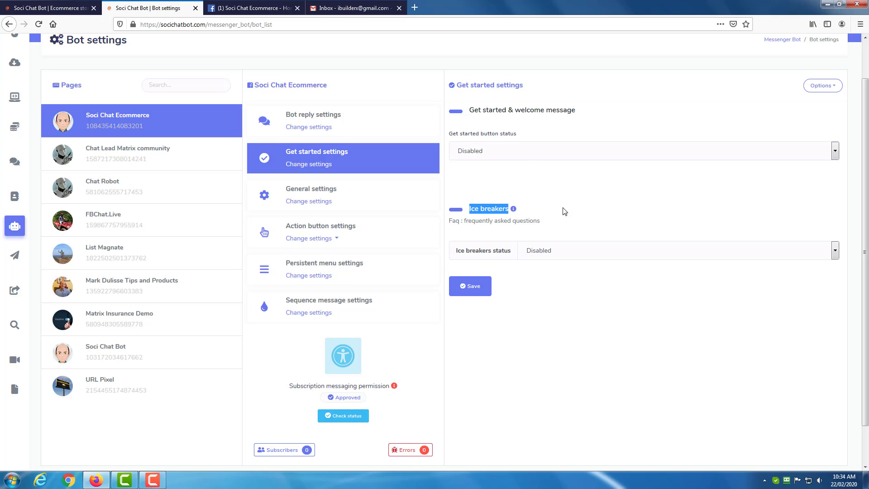
Step: Set the get started button status to Enabled and read the welcome message help, closing it when done
left_click(544, 157)
left_click(534, 165)
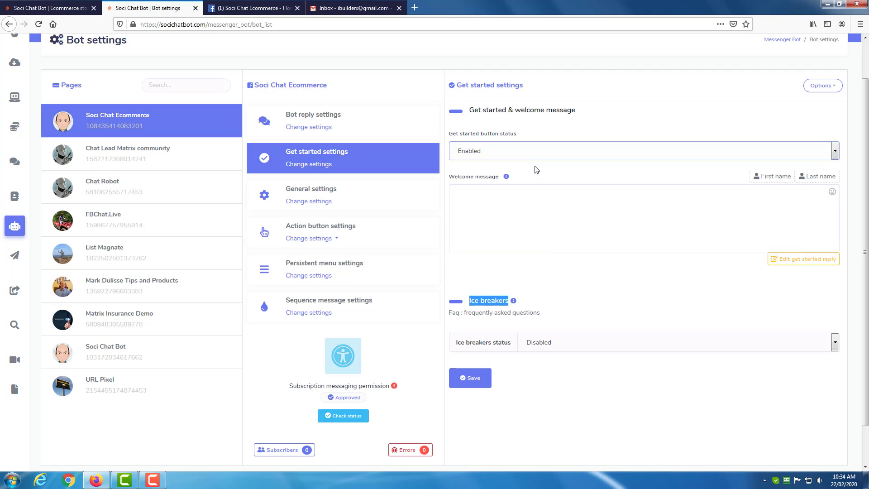
left_click(505, 177)
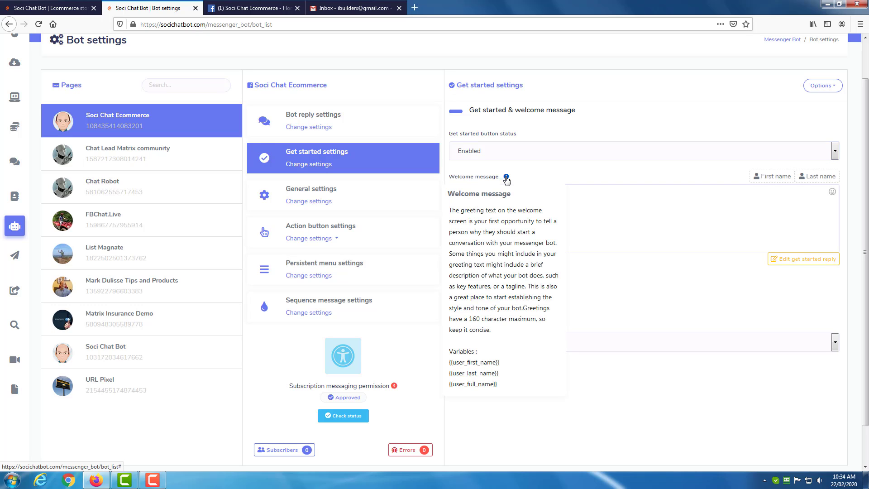
left_click(566, 207)
Step: Write the welcome message "Welcome {{user_first_name}}, to my Bot. Click on the Get Started button below to active me." with a smiling emoji and save
left_click(561, 201)
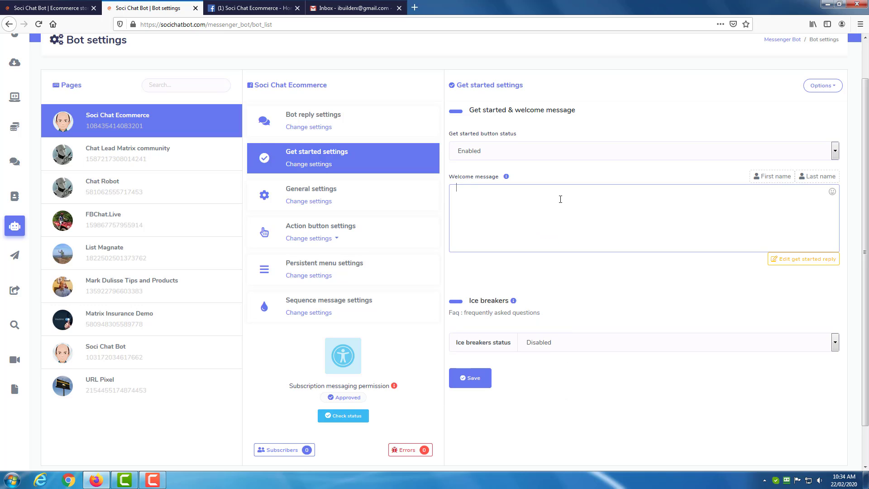
type("Welcome")
left_click(773, 176)
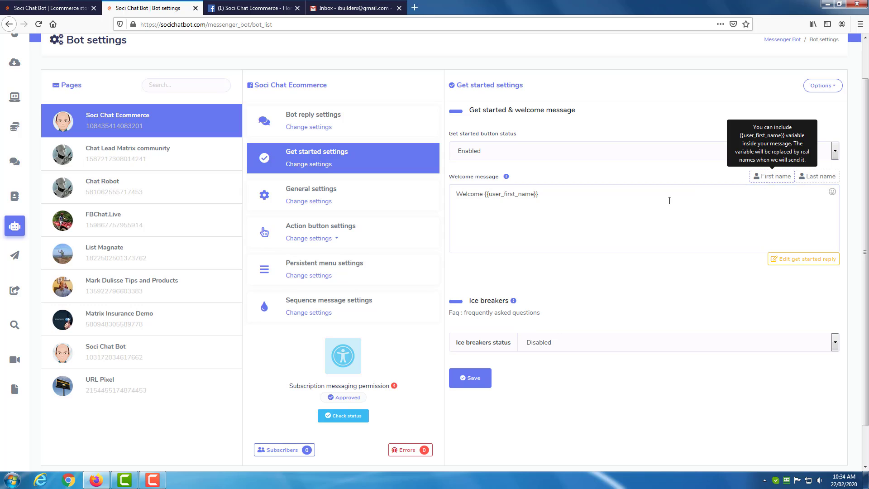
left_click(640, 200)
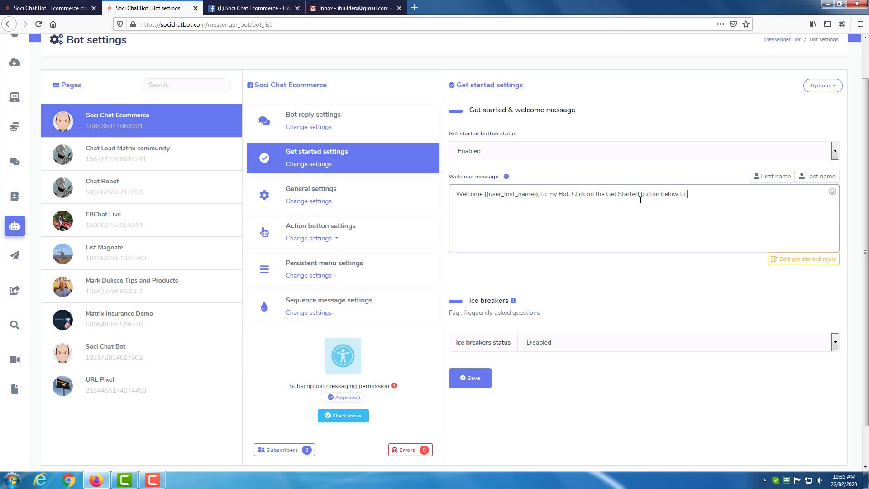
type("tive me.")
left_click(833, 192)
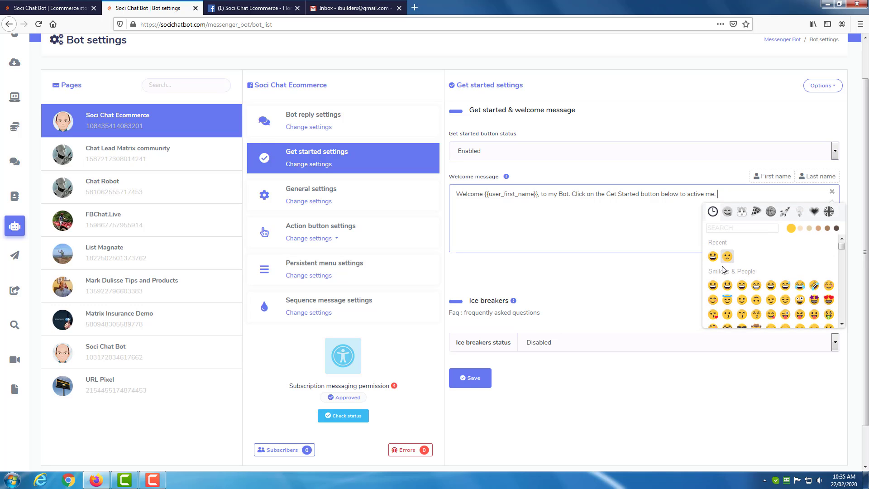
left_click(713, 300)
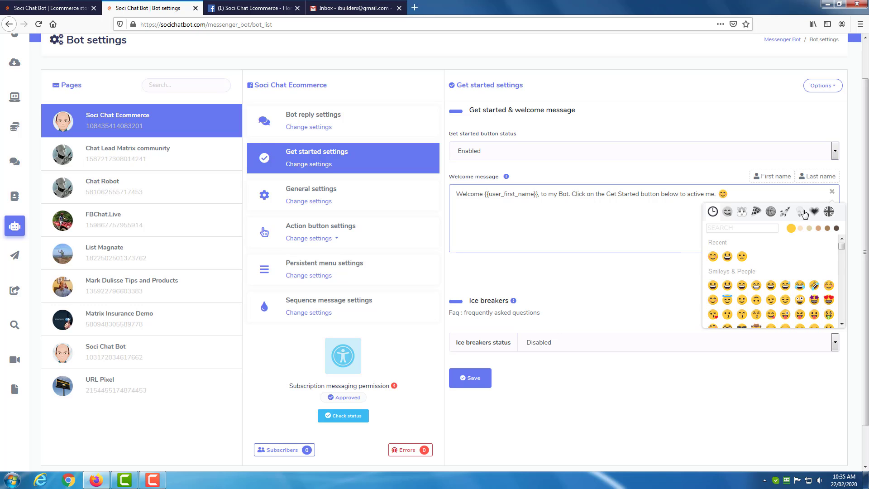
left_click(833, 191)
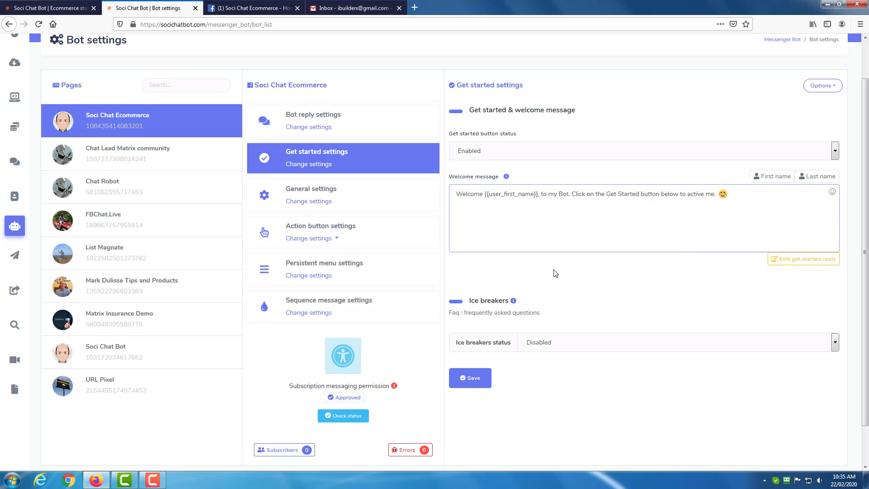
left_click(474, 377)
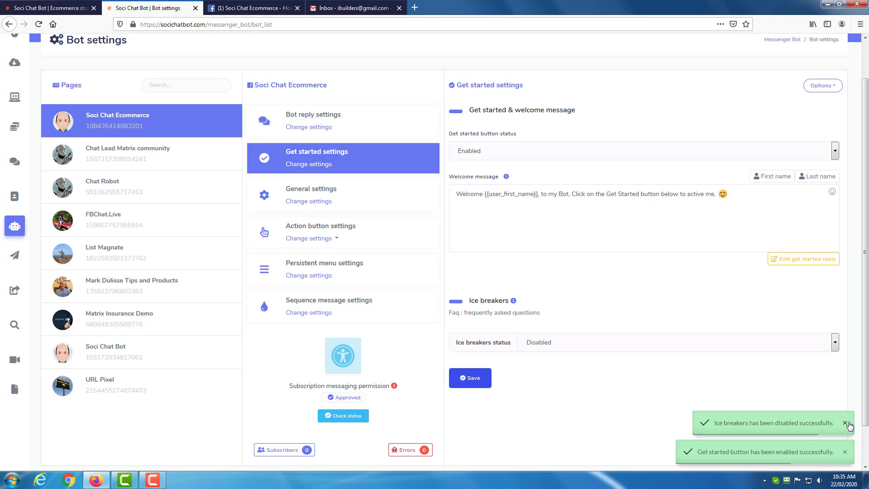
left_click(846, 423)
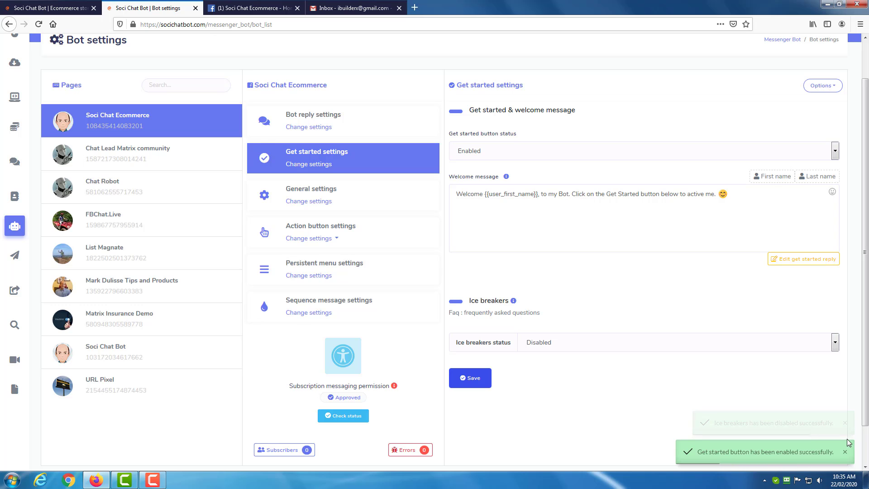
Step: Switch to the Soci Chat Ecommerce Facebook page, test its Send Message button and delete the existing conversation
left_click(262, 13)
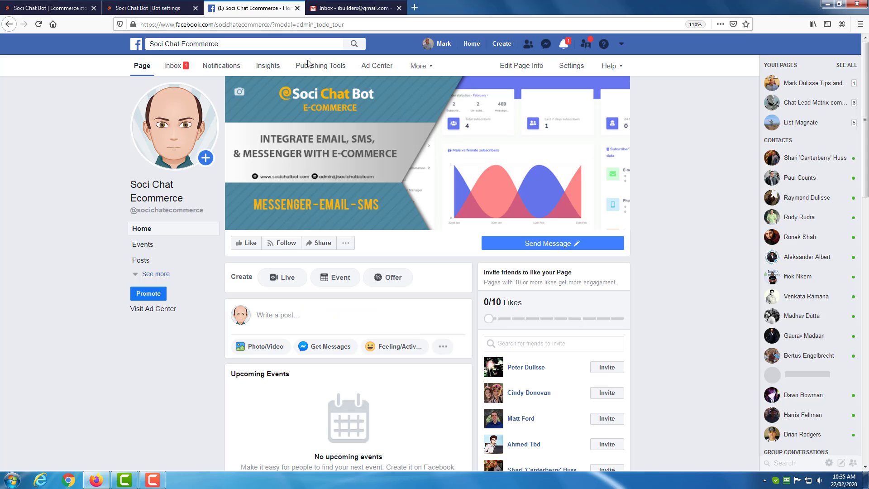
mouse_move(546, 246)
left_click(507, 263)
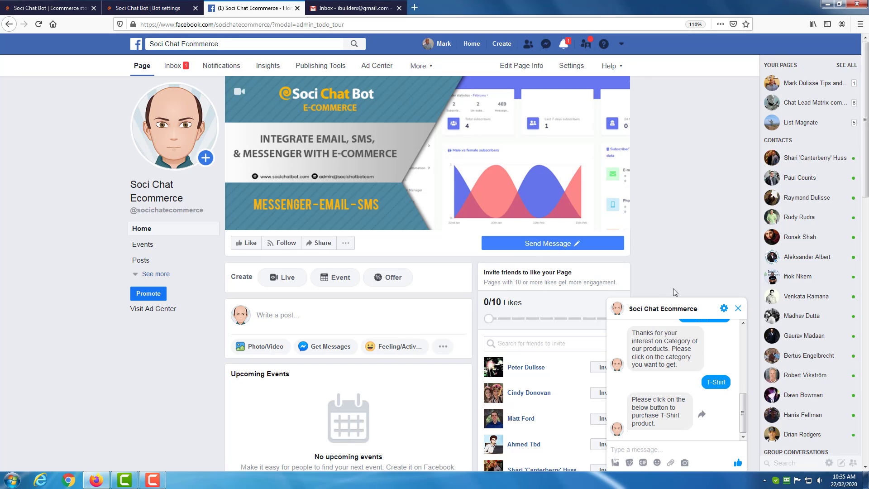
left_click(724, 309)
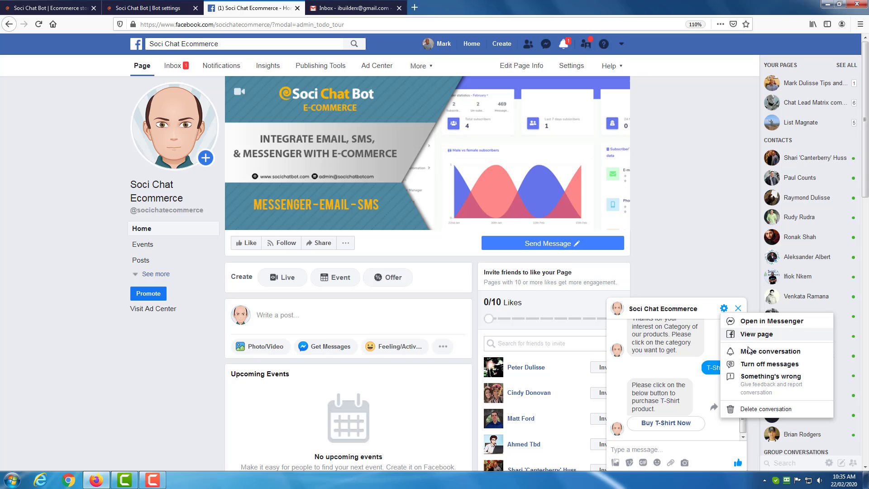
left_click(760, 409)
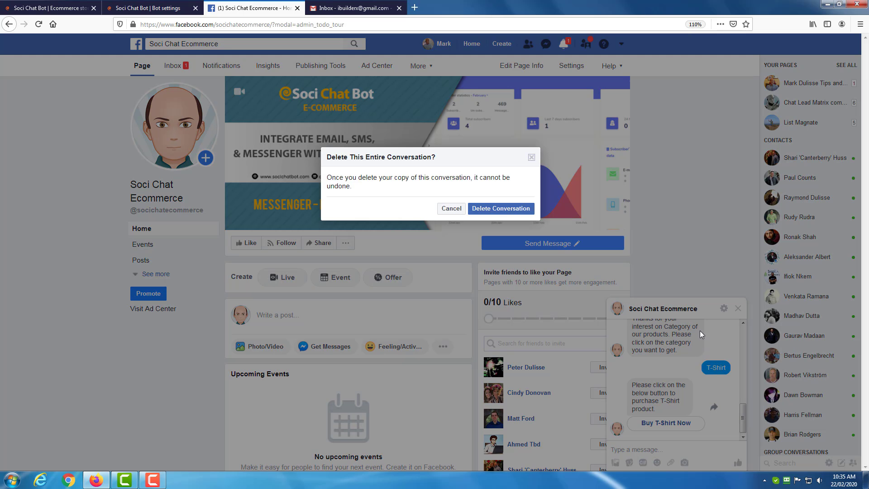
left_click(484, 210)
Step: Test the Send Message button again, start the bot with Get Started and read its reply
left_click(488, 247)
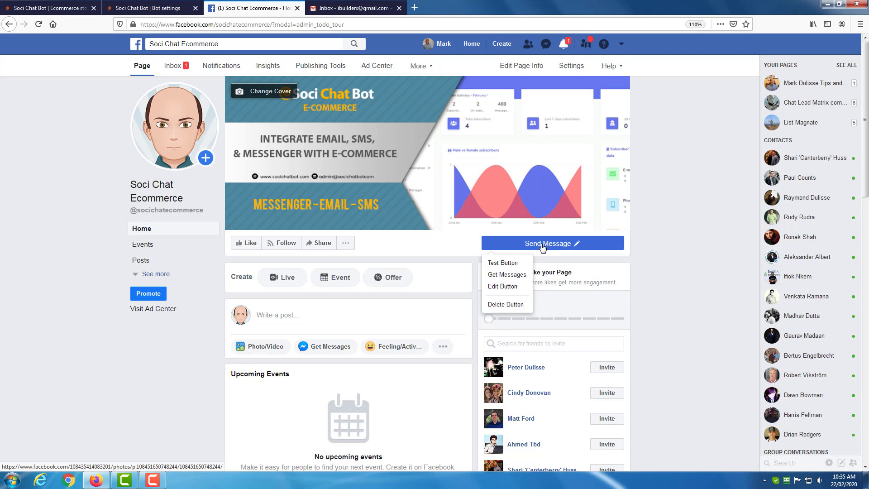
left_click(510, 263)
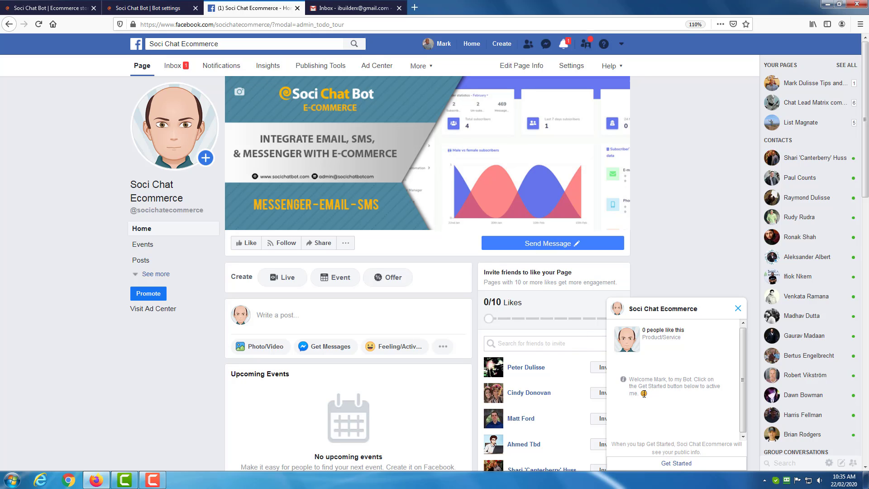
left_click(676, 464)
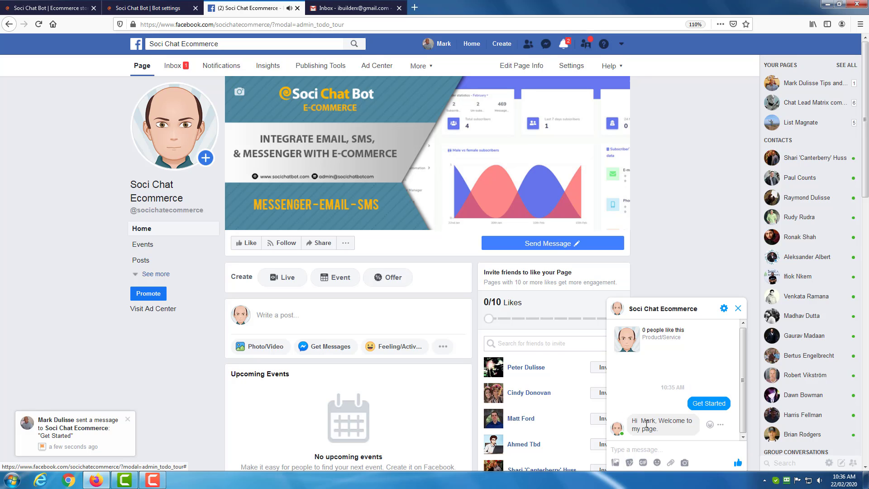
left_click_drag(634, 421, 661, 429)
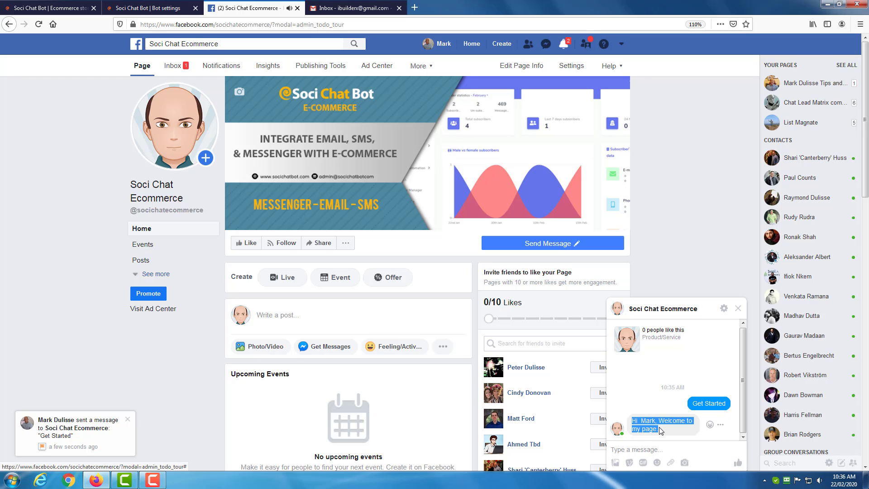
Step: Return to the bot settings and open the get-started template of the action button settings to review its reply
left_click(150, 8)
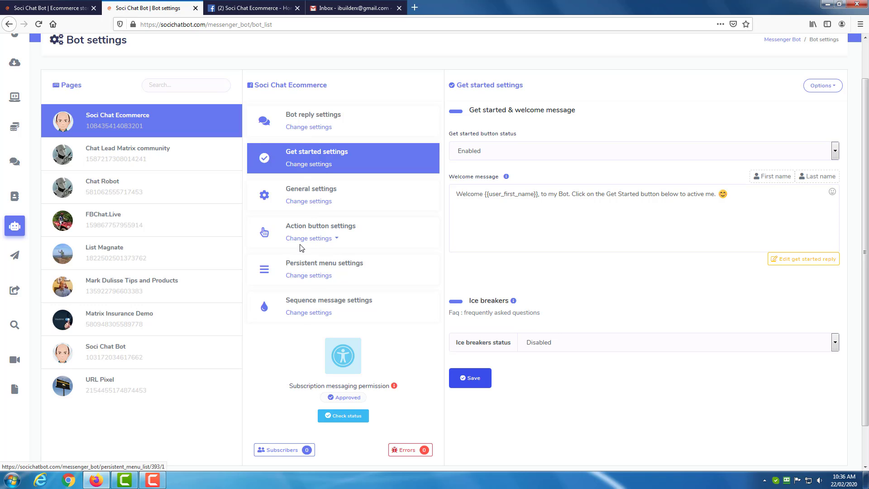
left_click(333, 240)
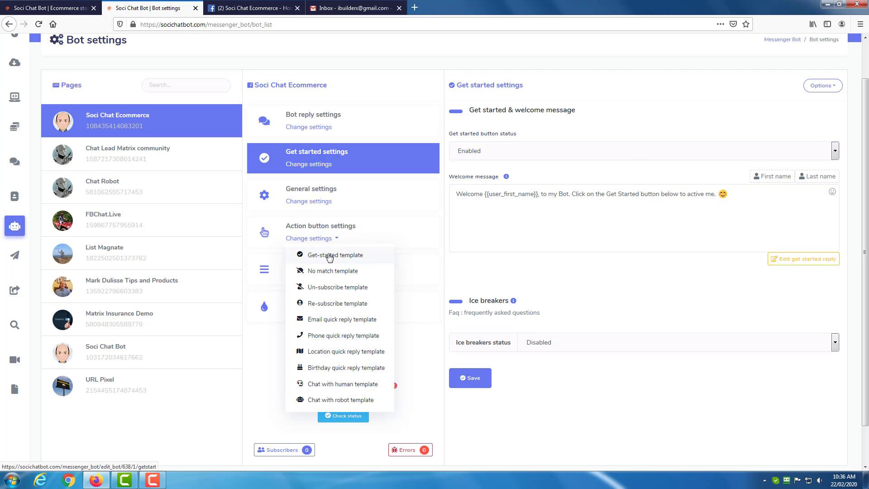
left_click(322, 256)
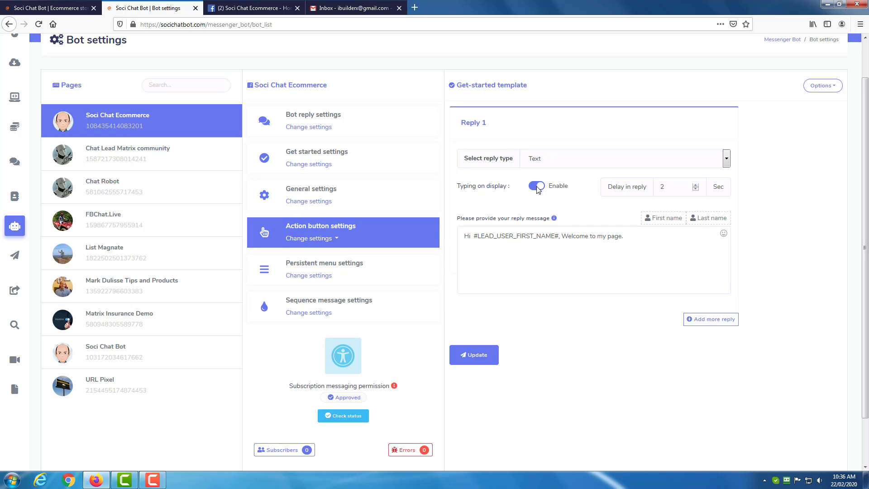
Step: Switch back to the Facebook page and delete the test conversation with the bot
left_click(247, 8)
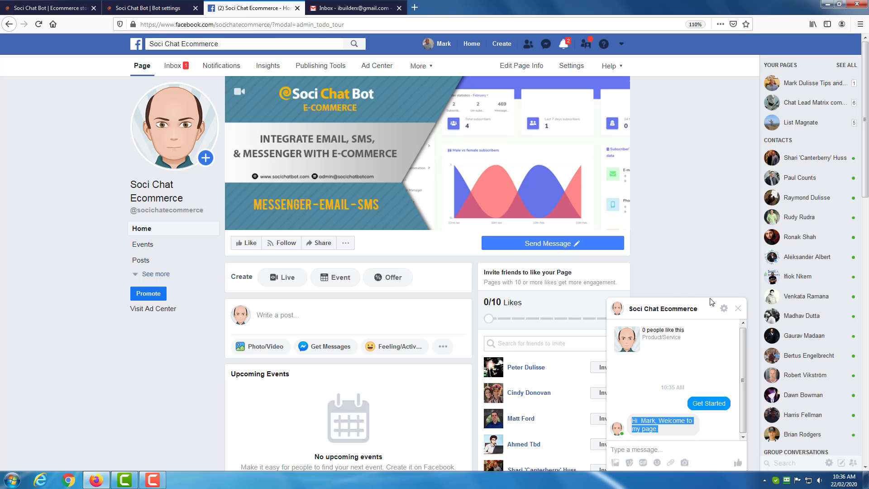
left_click(724, 308)
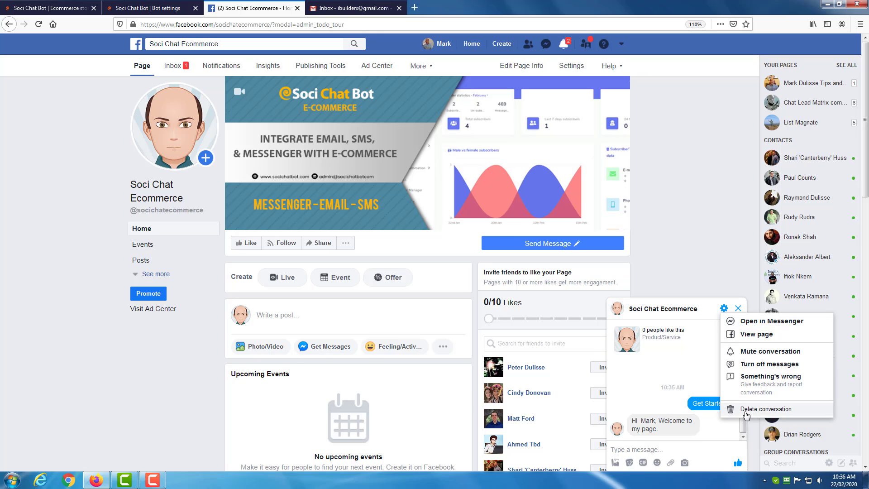
left_click(742, 411)
left_click(487, 209)
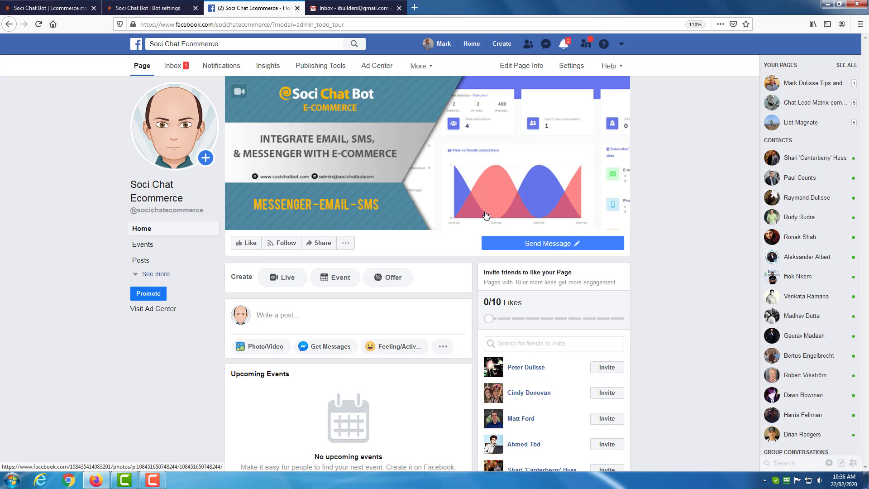
Step: Open a fresh test chat from the Send Message button and run Get Started to watch the reply's typing display
mouse_move(532, 250)
left_click(503, 263)
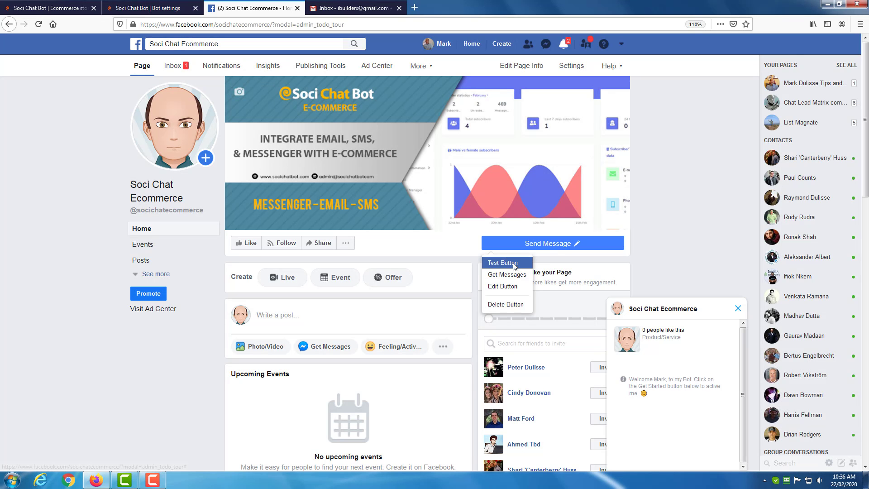
left_click(678, 461)
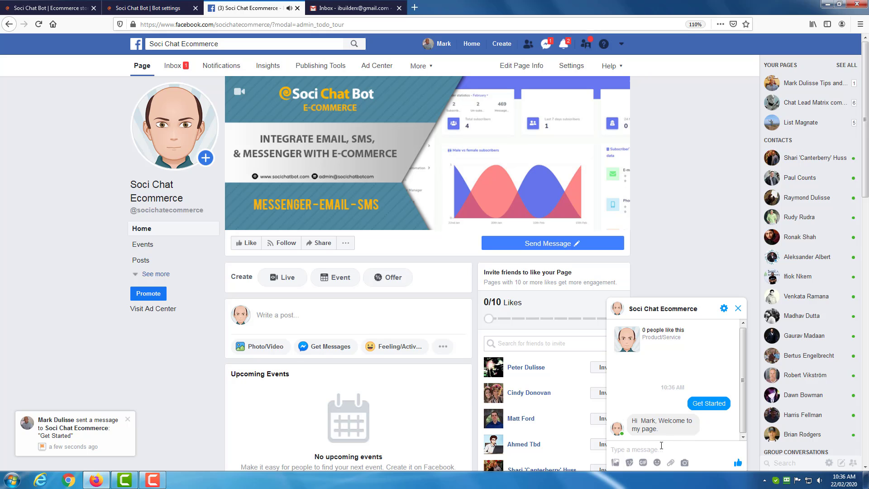
Step: Return to the get-started template in the bot settings and examine the available reply types for Reply 1, keeping Text
left_click(181, 15)
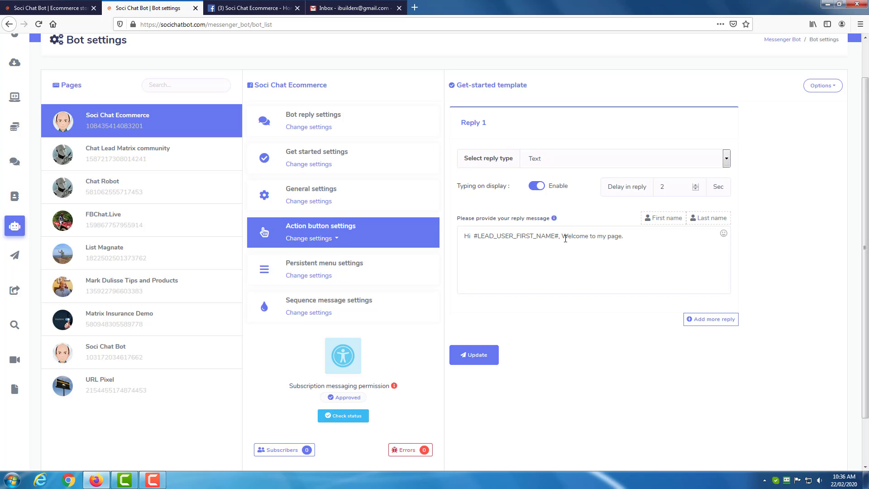
left_click(569, 161)
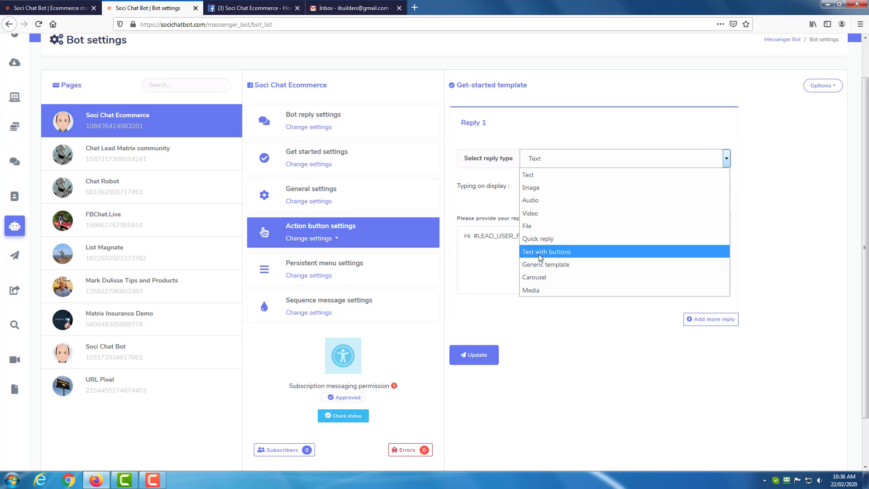
left_click(500, 255)
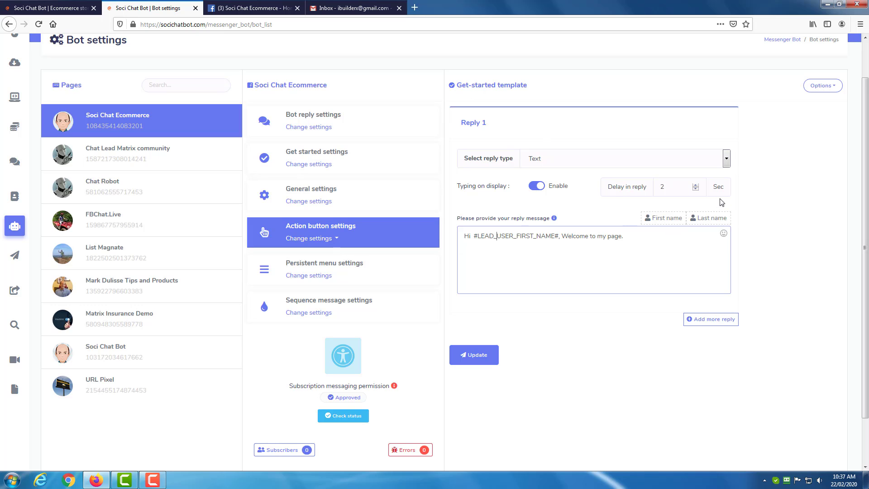
left_click(592, 159)
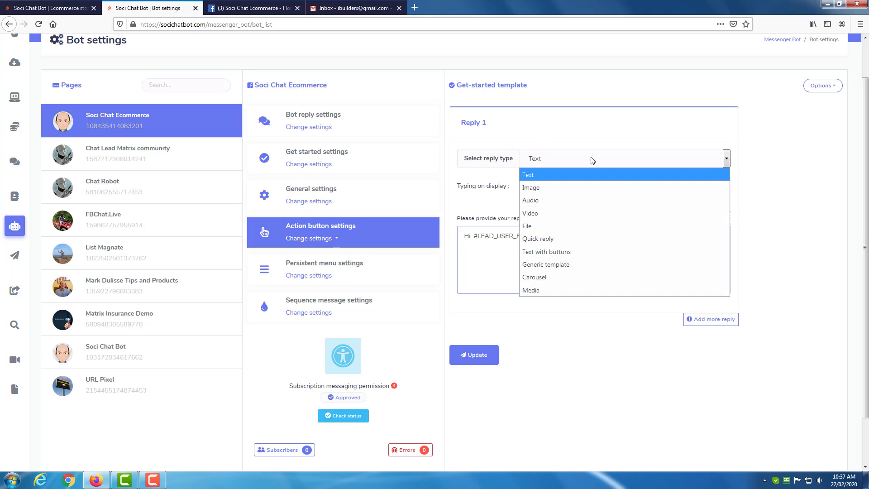
left_click(806, 185)
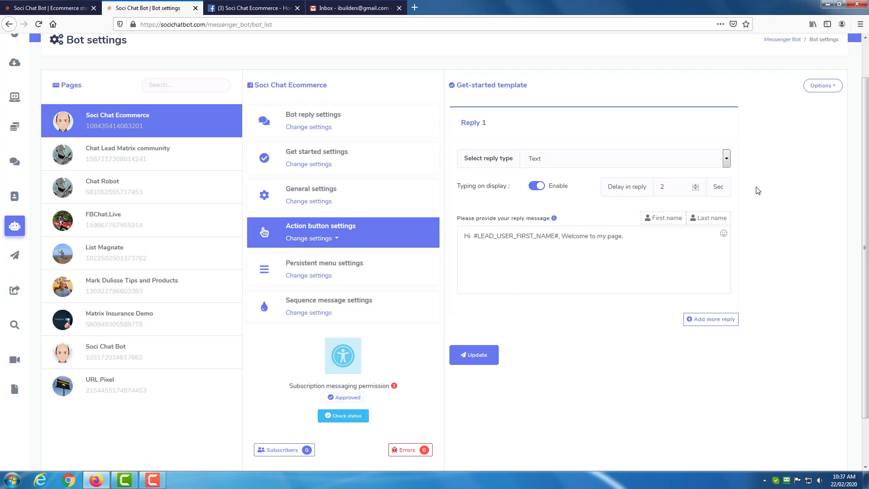
Step: Reopen the get started settings, set the get started button status to Disabled and save
scroll(758, 190, "up", 1)
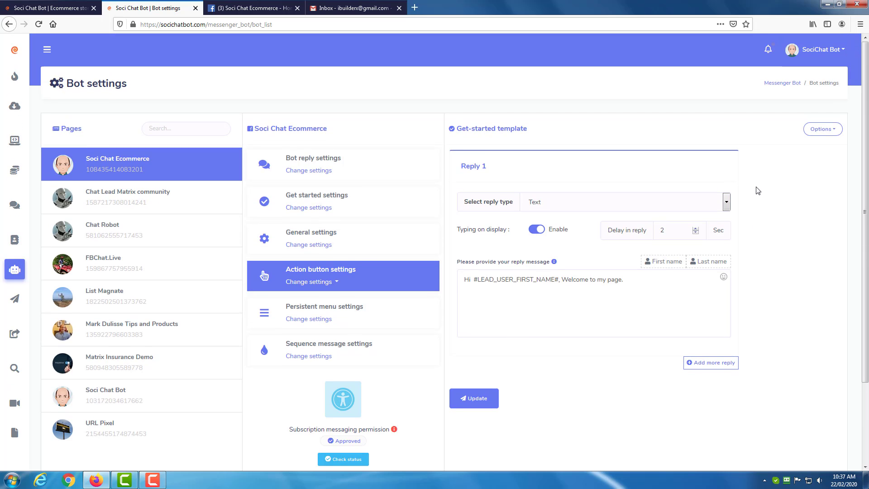
left_click(309, 208)
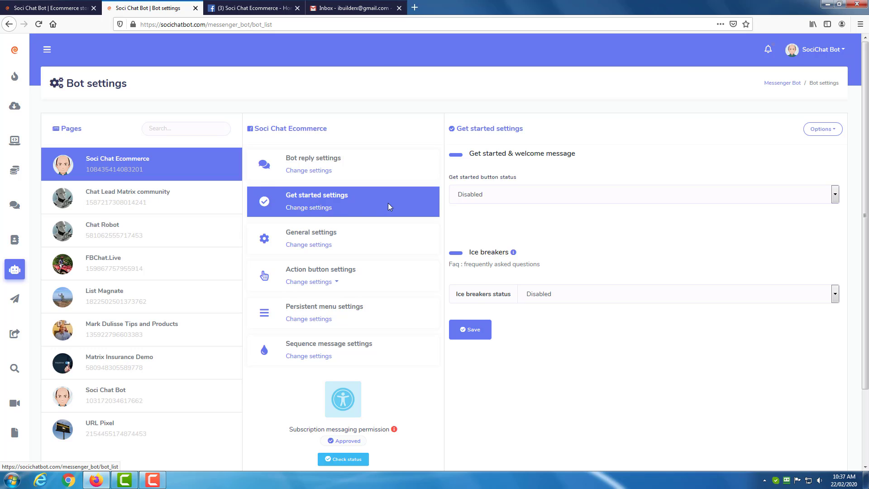
left_click(474, 331)
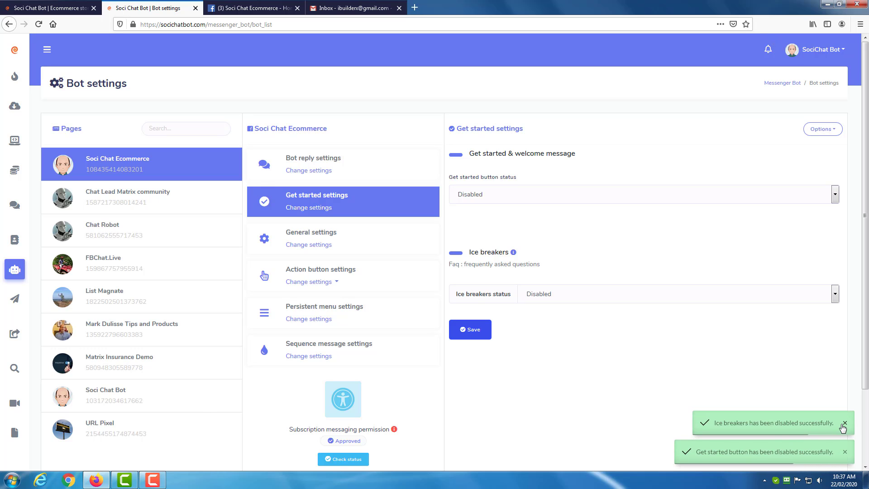
left_click(846, 429)
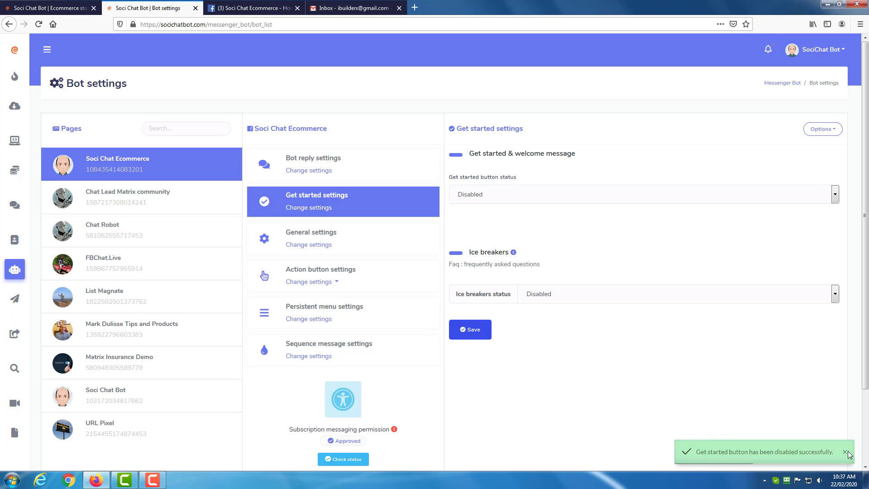
Step: Enable ice breakers and enter the question "Do you want to Demo a Soci Chat Store?" in the question block
left_click(613, 292)
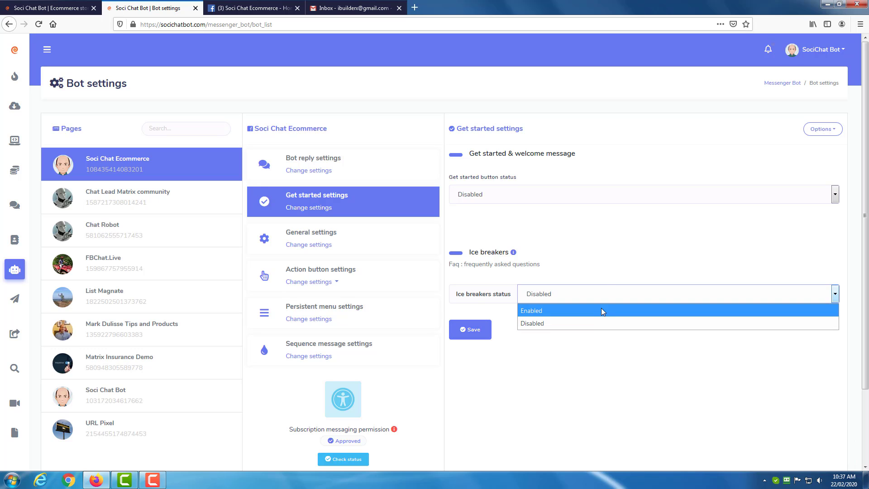
left_click(602, 308)
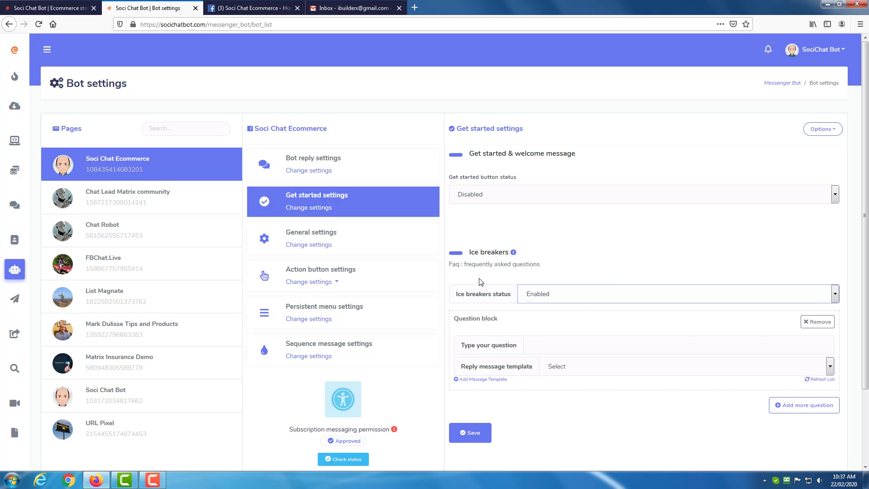
scroll(481, 282, "down", 1)
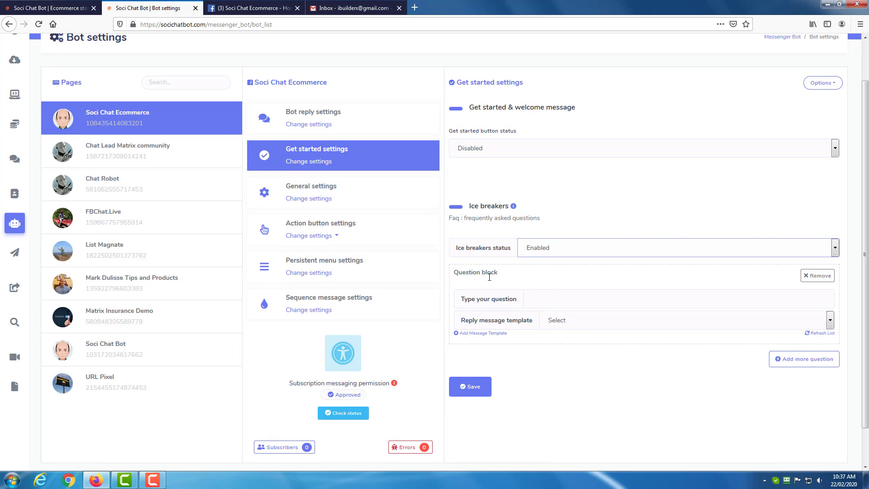
left_click(565, 294)
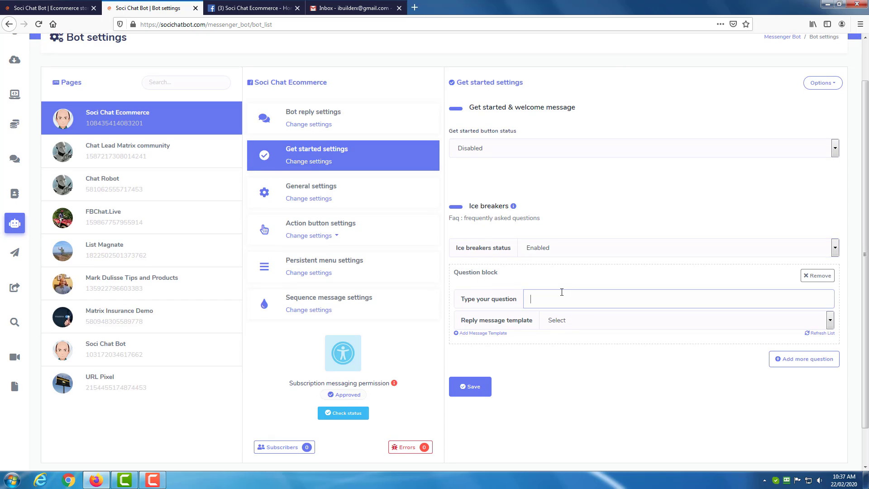
type("Do you want to Demo a Soci C")
type("hat Store?")
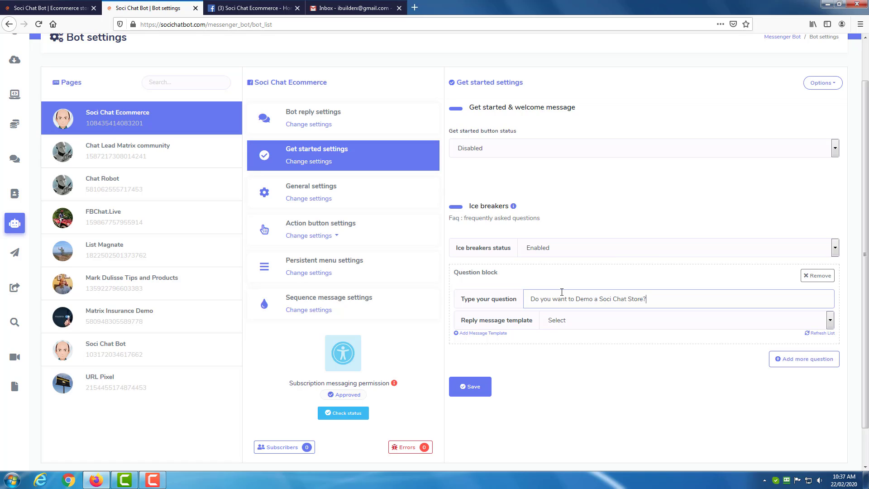
Step: Check the reply message templates available for the ice breaker question and start adding a new message template
left_click(663, 323)
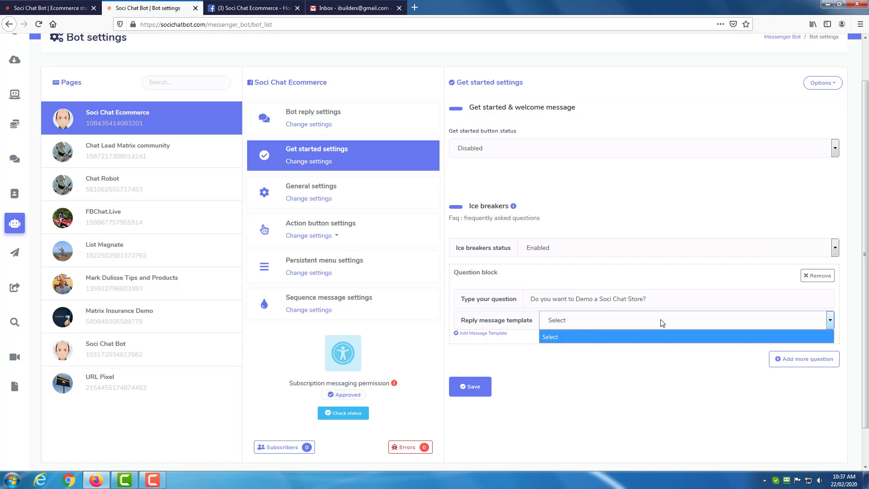
left_click(506, 364)
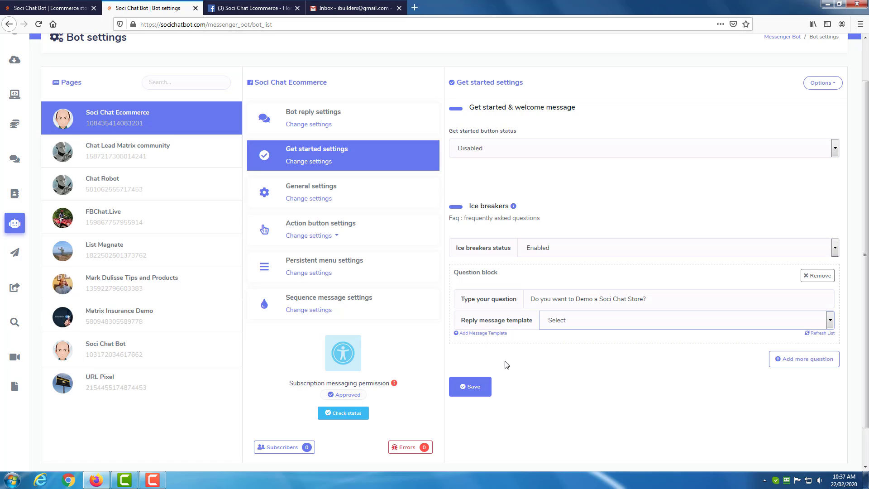
left_click(498, 334)
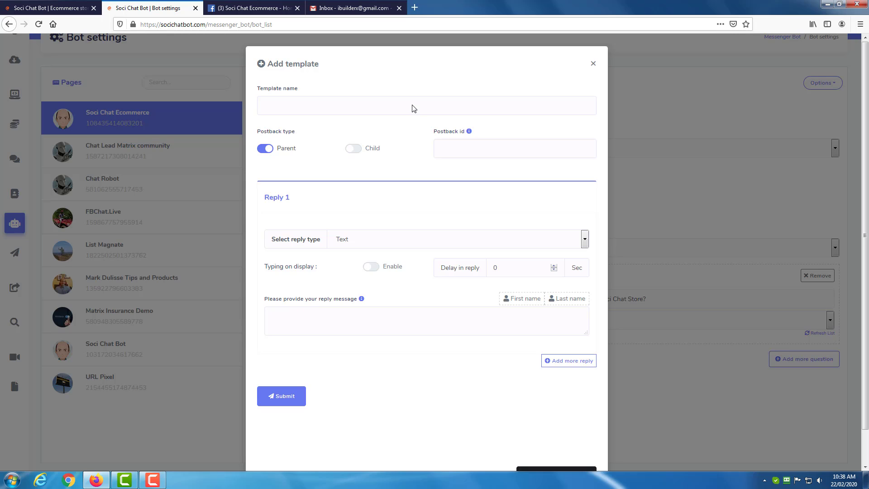
Step: Name the new message template Trending Products
left_click(398, 106)
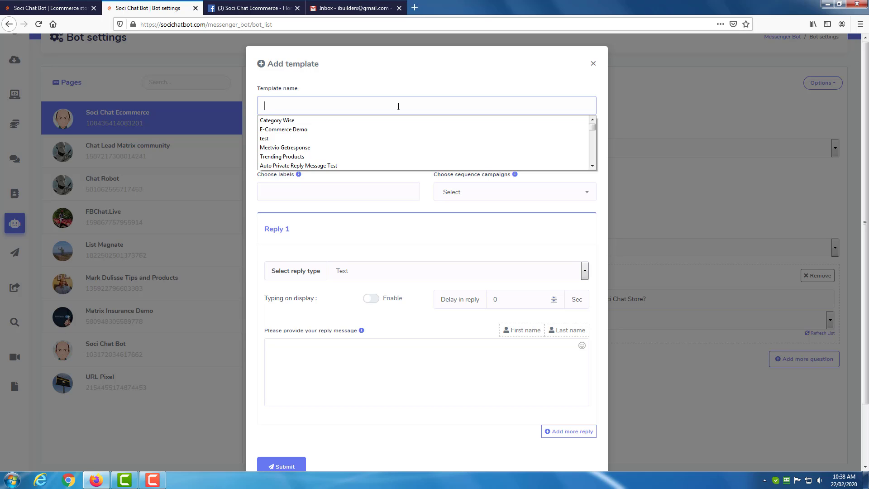
type("Pic")
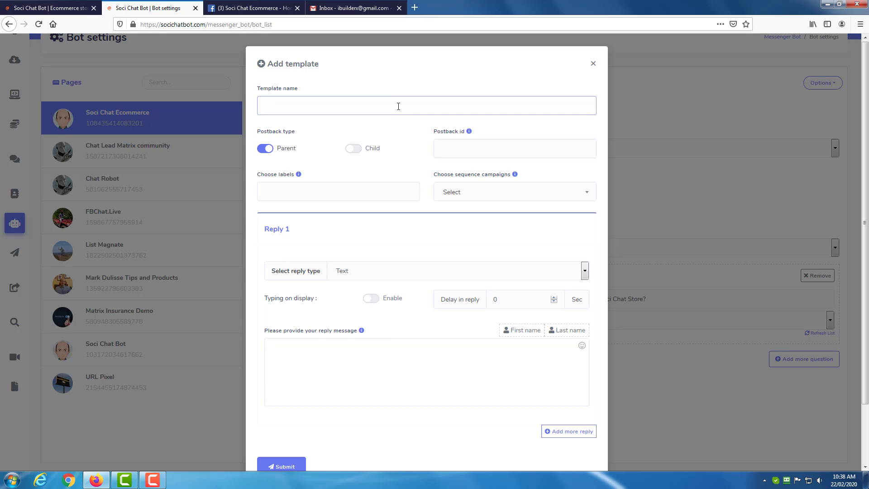
type("Cat")
key("BackSpace")
key("BackSpace")
key("BackSpace")
type("Cat")
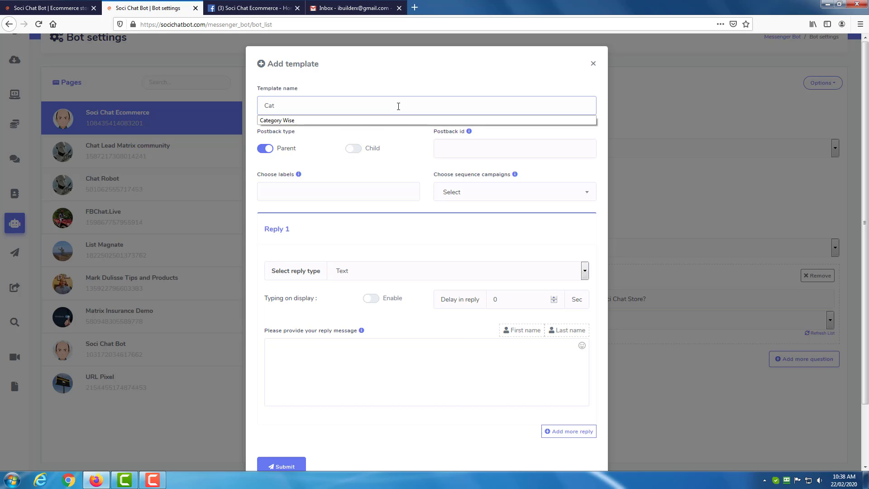
key("BackSpace")
key("BackSpace")
key("BackSpace")
type("Trendin")
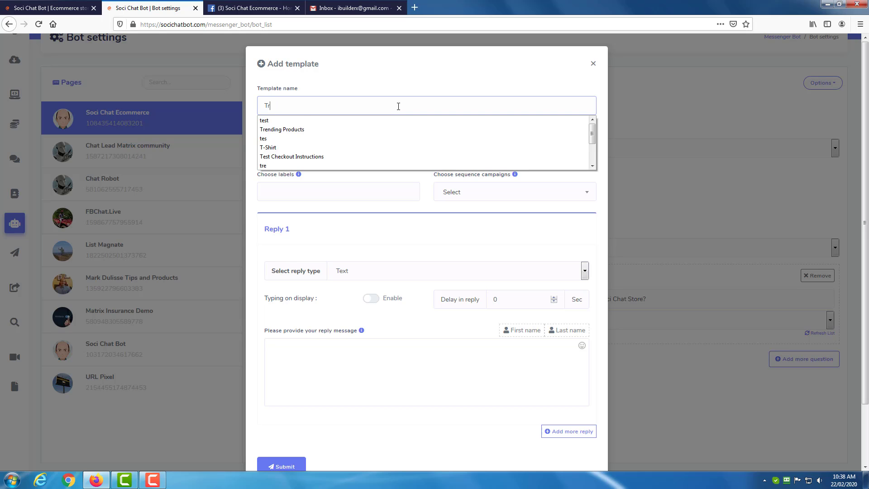
type("roducts")
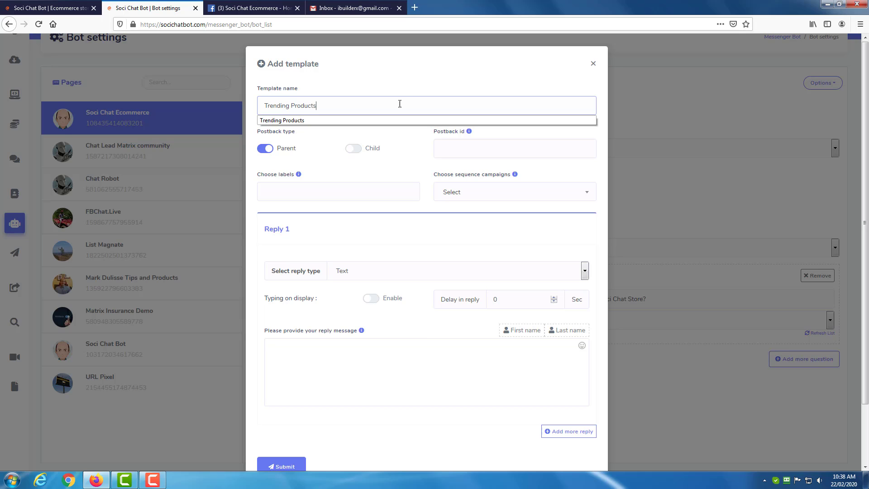
left_click(408, 82)
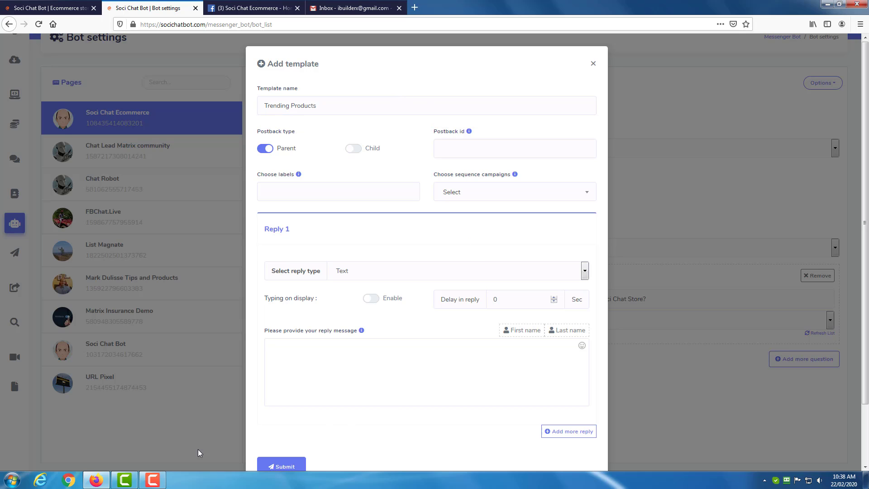
left_click(150, 483)
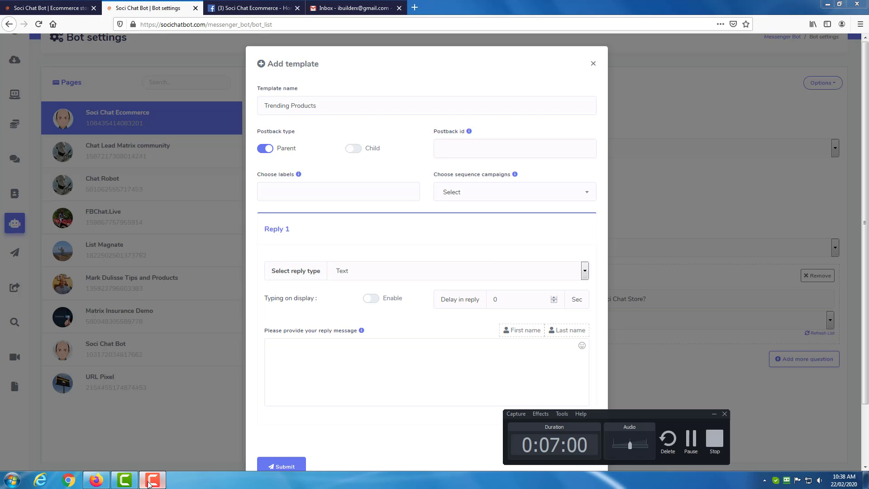
left_click(695, 446)
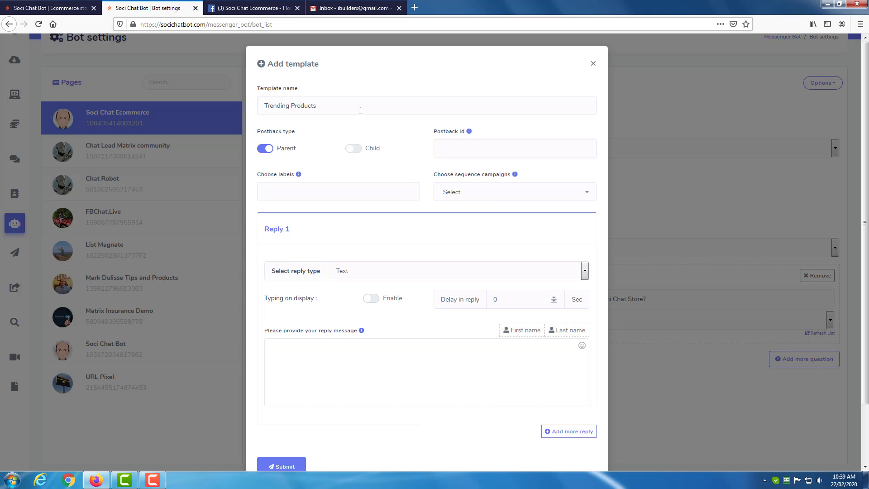
left_click(153, 483)
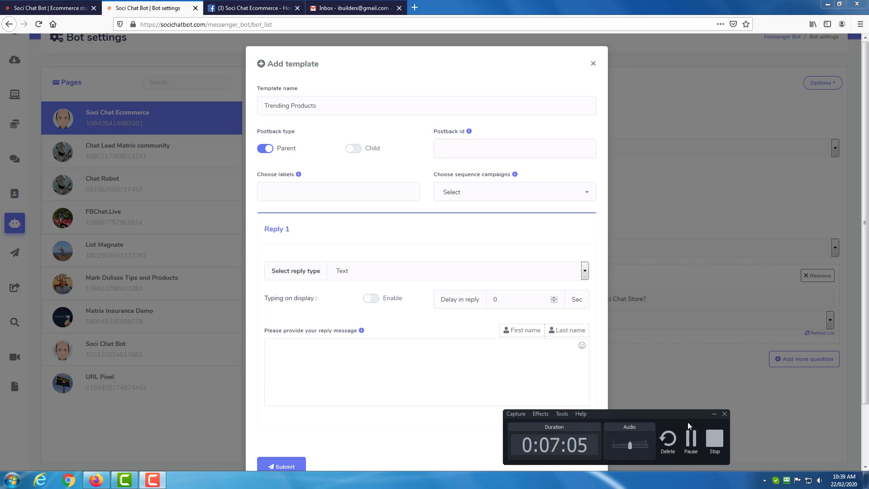
left_click(714, 414)
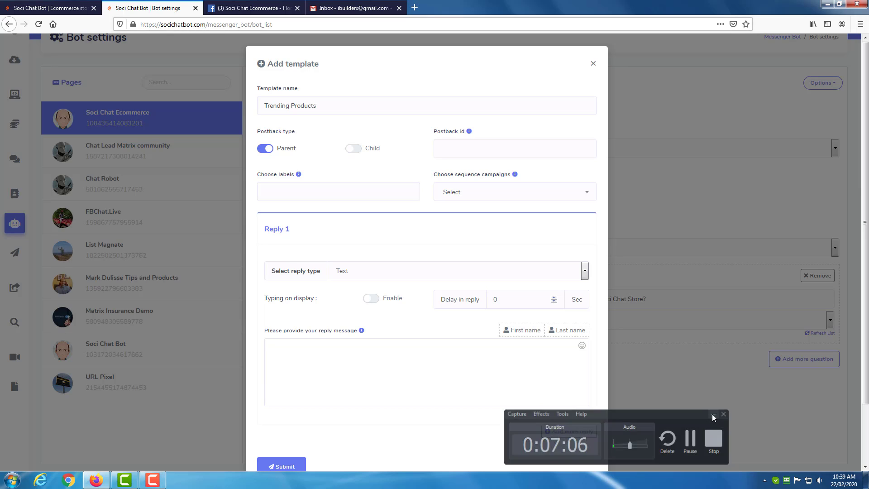
Step: Replace the new template's name with Store Options
triple_click(339, 106)
key("BackSpace")
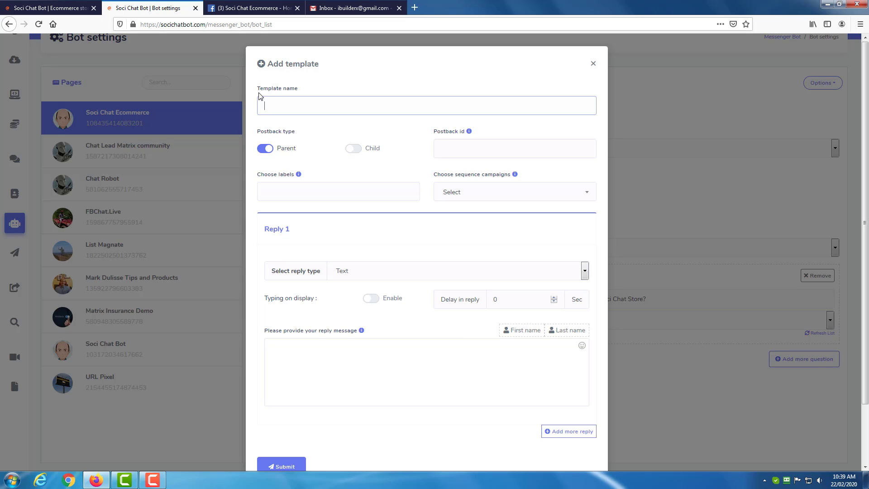
type("Product ")
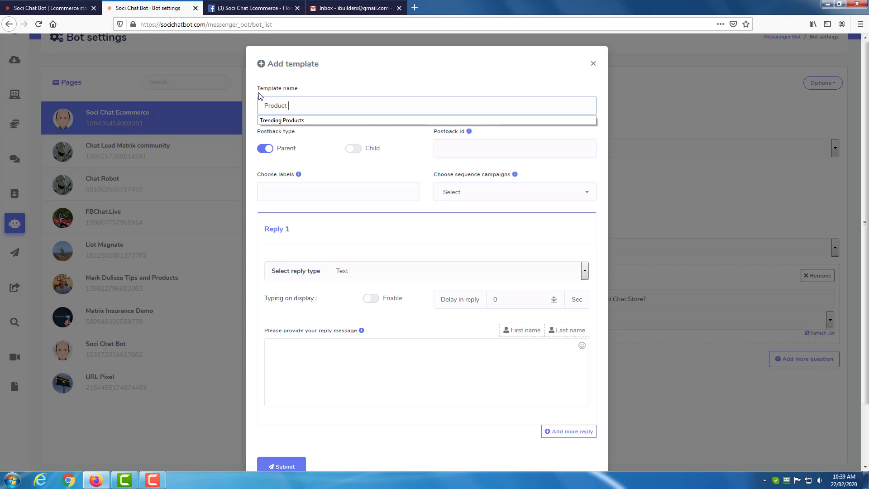
type("Options")
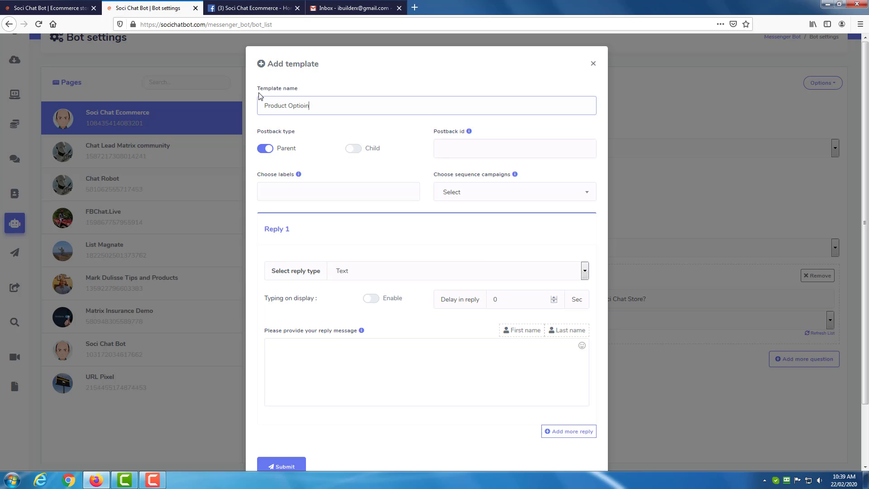
key("BackSpace")
key("BackSpace")
type("ns")
left_click_drag(288, 105, 261, 101)
type("Stotre")
key("BackSpace")
key("BackSpace")
key("BackSpace")
type("re")
Step: Set the template's postback id to store-options and assign the SociChat Ecom Demo label
scroll(362, 200, "down", 2)
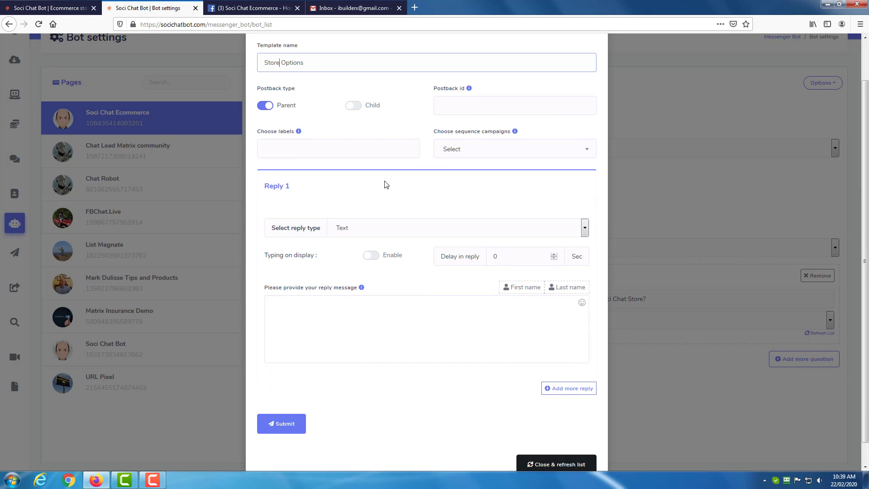
left_click(451, 98)
type("st")
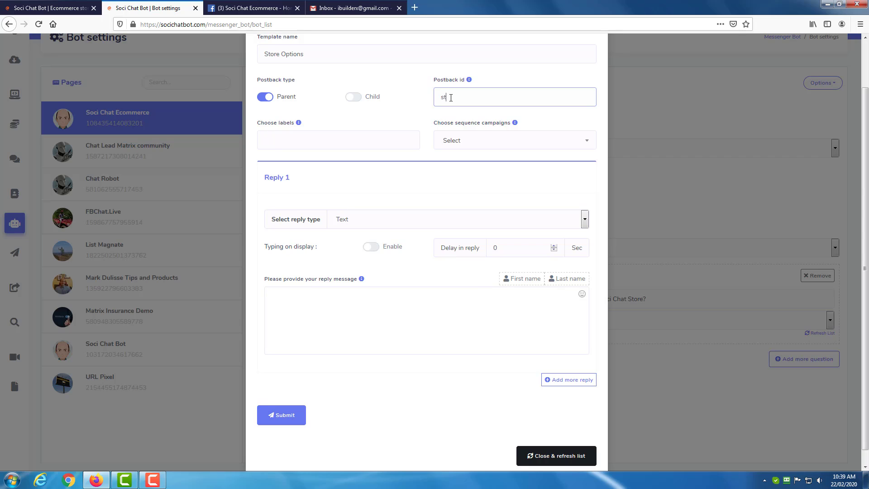
type("ore-p")
type("ptions")
left_click(357, 146)
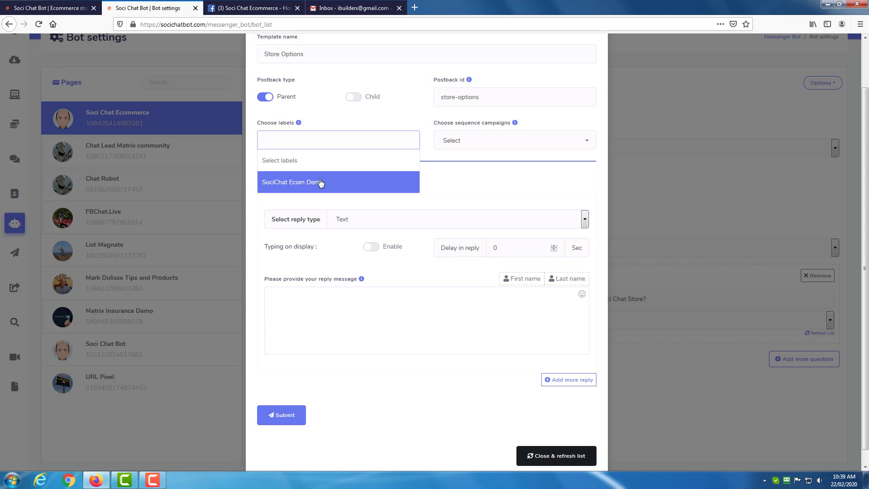
left_click(320, 183)
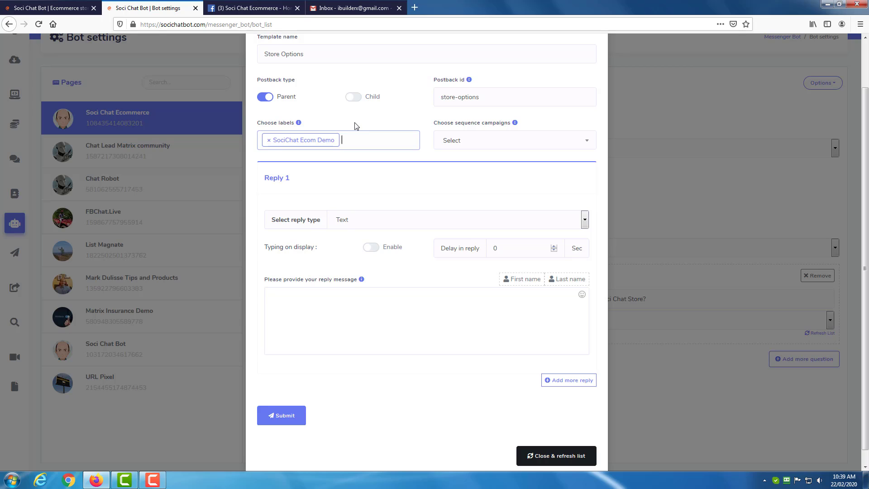
Step: Set Reply 1 to Text with buttons, enable its typing display and set the reply delay to 2 seconds
scroll(355, 129, "up", 1)
scroll(355, 127, "up", 1)
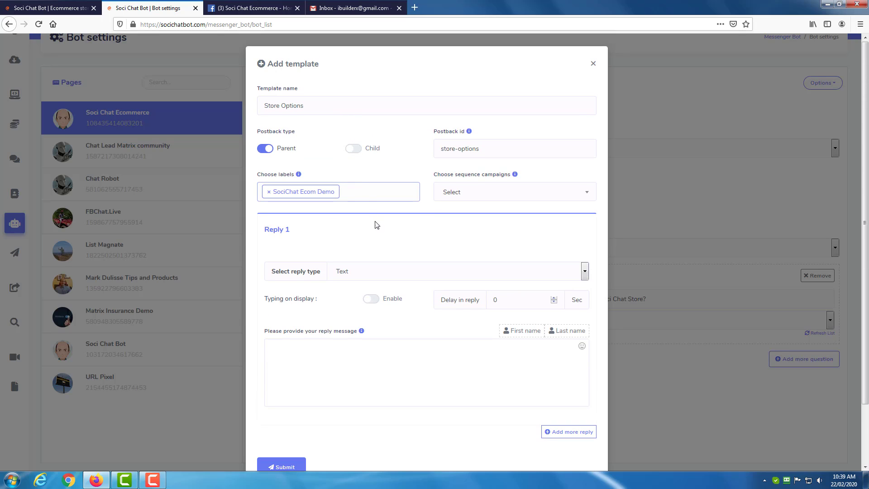
scroll(380, 230, "down", 3)
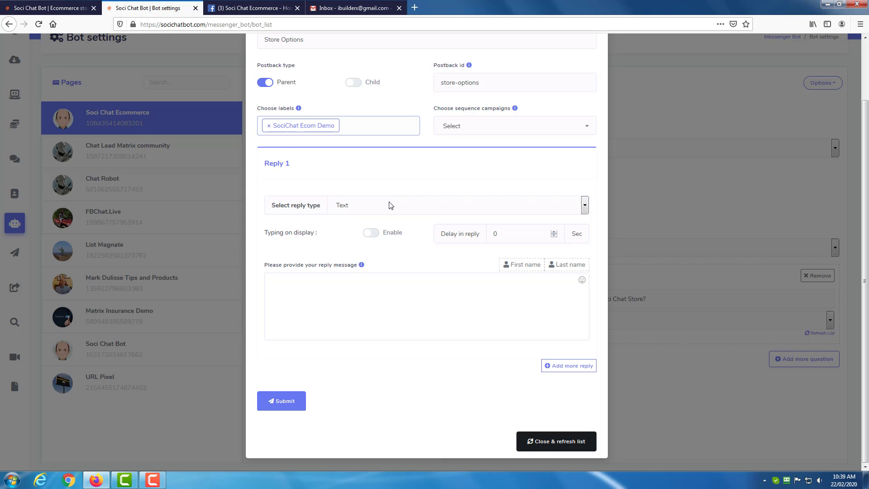
left_click(391, 205)
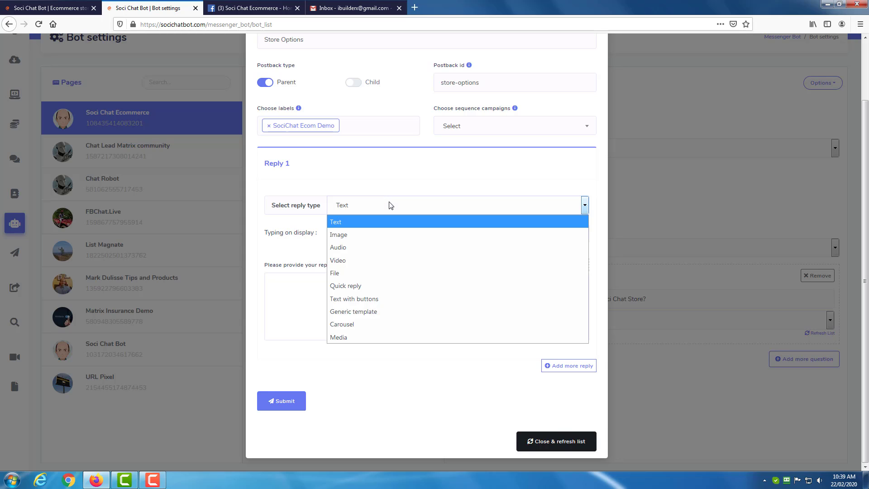
left_click(378, 299)
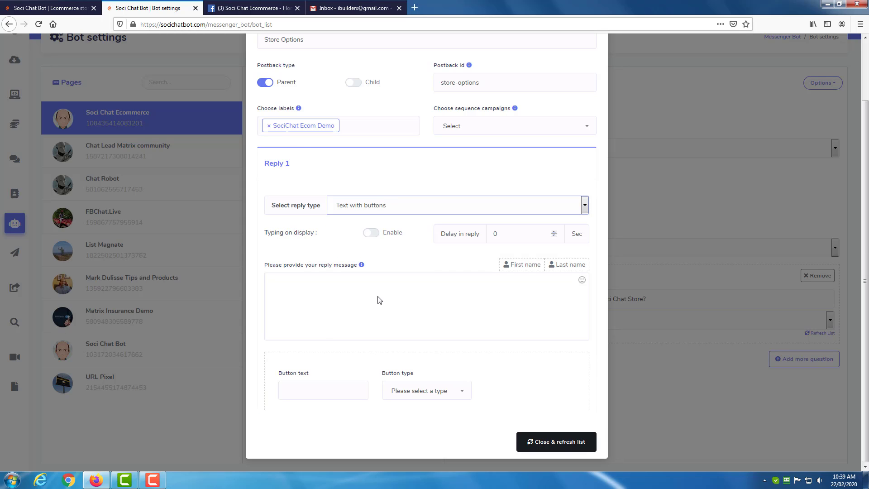
left_click(370, 234)
left_click(477, 234)
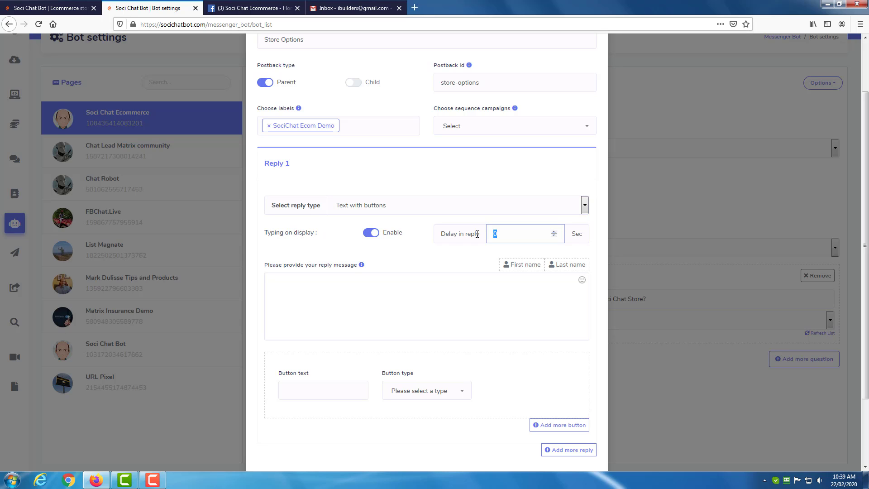
type("2")
Step: Enter the reply message "Please click on one of the buttons to take your pick.", keeping the current Windows color scheme when asked
left_click(362, 298)
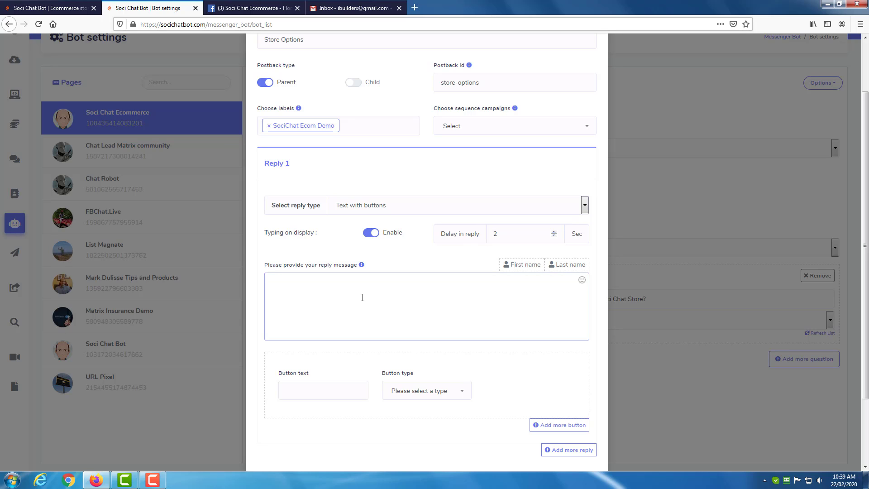
type("Pleae")
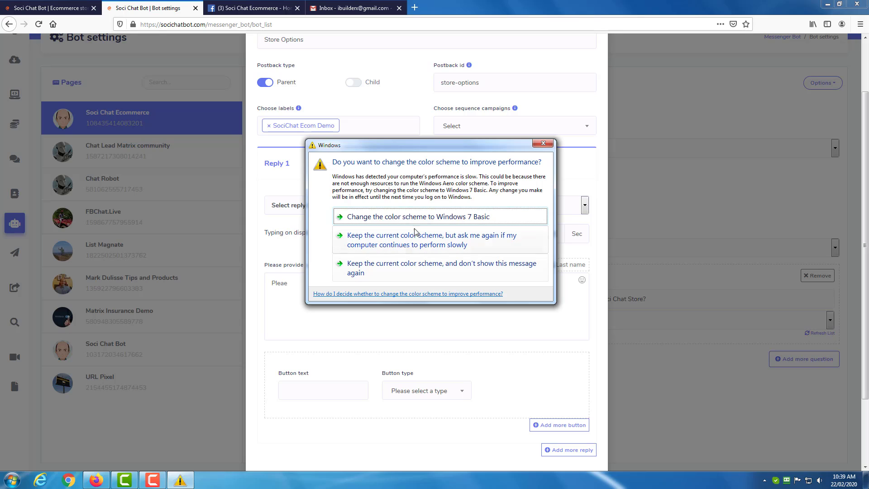
left_click(414, 245)
left_click(303, 284)
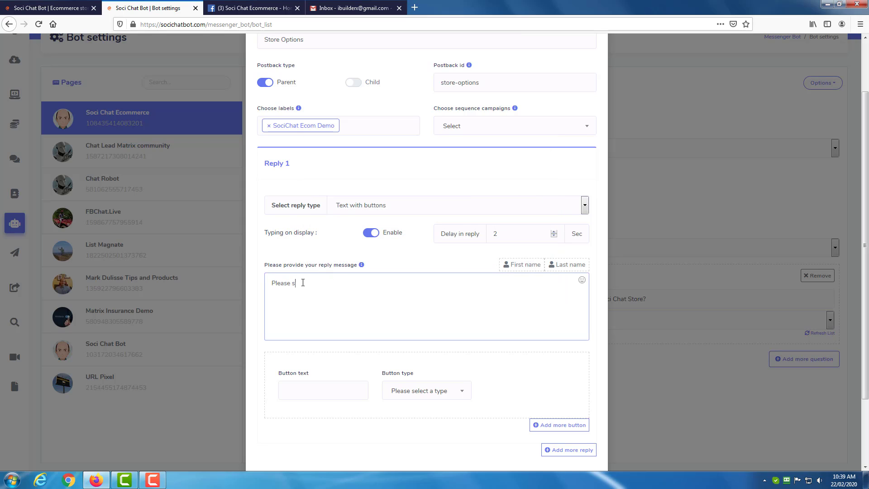
key("BackSpace")
key("BackSpace")
key("BackSpace")
type("c")
key("BackSpace")
type("click on oon")
key("BackSpace")
type("ne of the buttons to take our")
key("BackSpace")
key("BackSpace")
key("BackSpace")
key("BackSpace")
type("your pi")
Step: Set the first reply button's text to Trending Products
left_click(321, 383)
type("Tren")
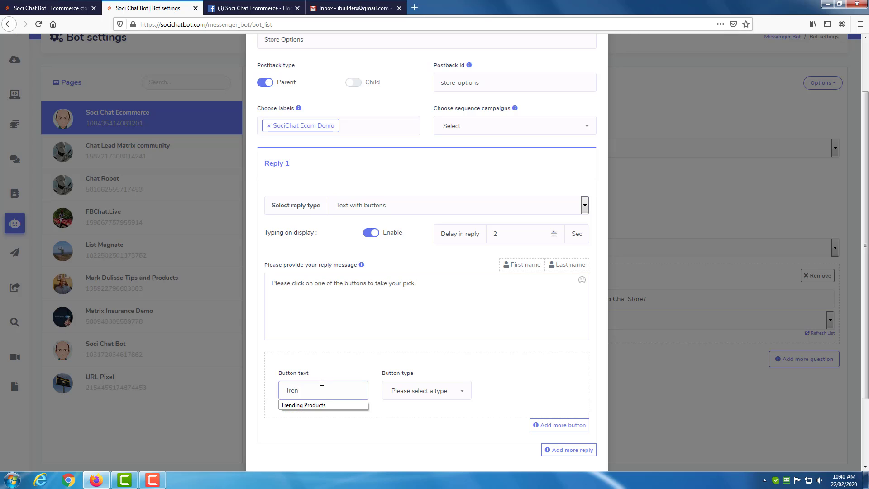
type("ding Products")
left_click(509, 355)
scroll(498, 360, "down", 2)
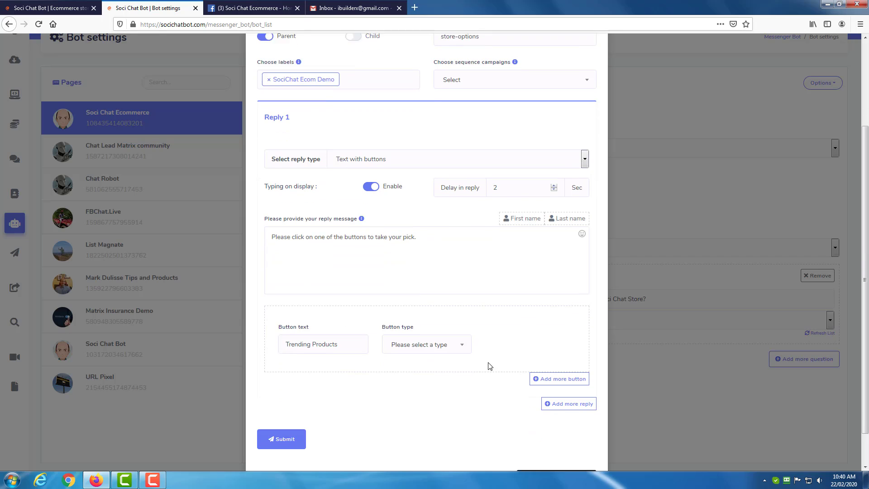
Step: Set the Trending Products button's type to Post back
left_click(449, 350)
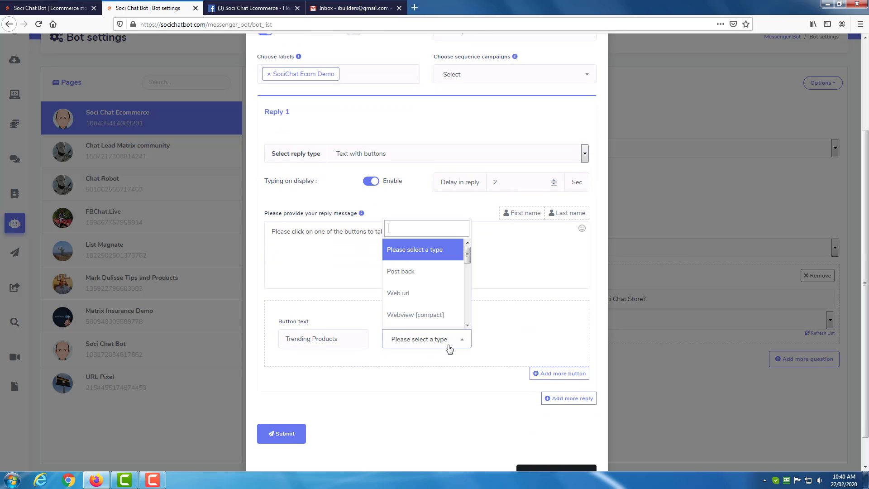
left_click(416, 272)
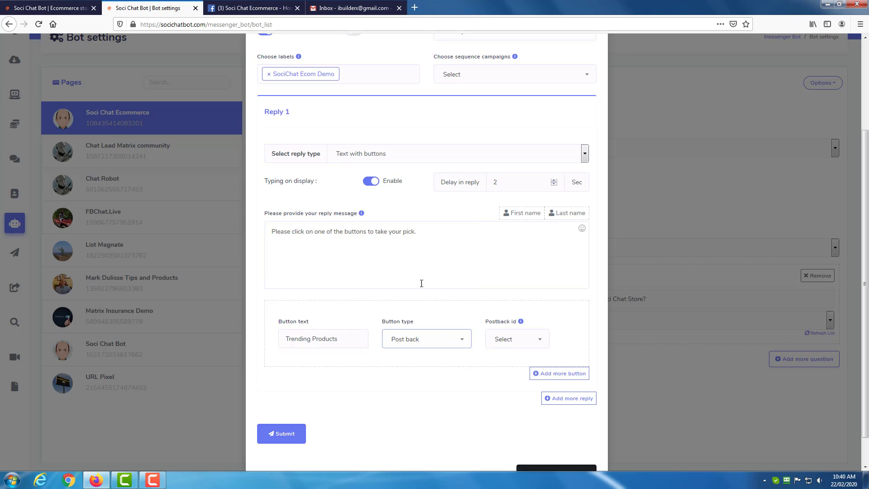
left_click(507, 344)
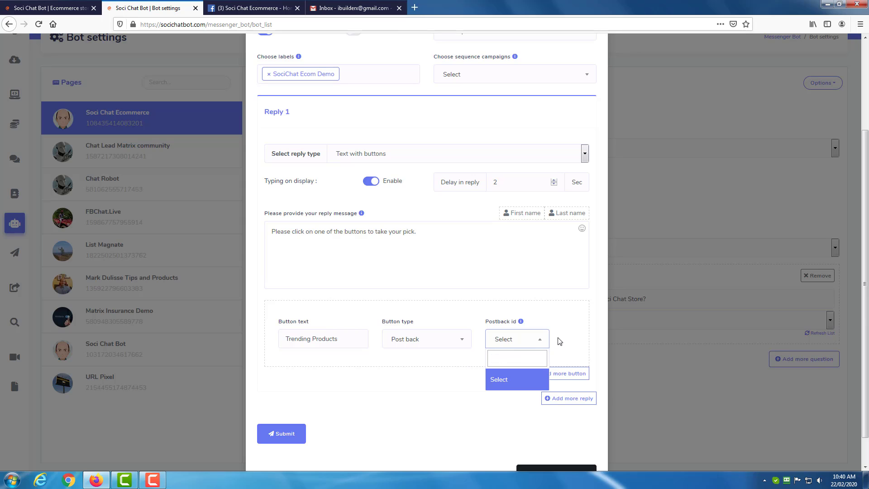
left_click(558, 339)
left_click(511, 345)
type("tre")
type("nding")
type("-prd")
type("ducts")
scroll(568, 353, "up", 2)
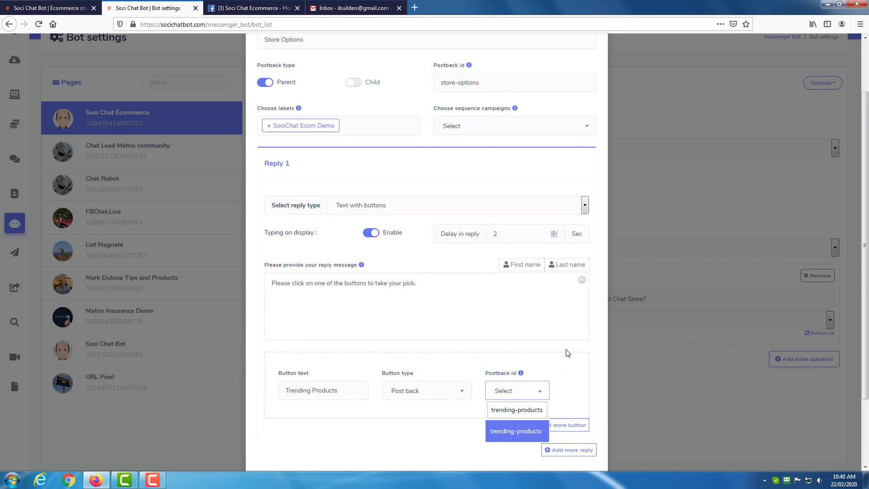
scroll(568, 354, "down", 2)
scroll(568, 353, "up", 2)
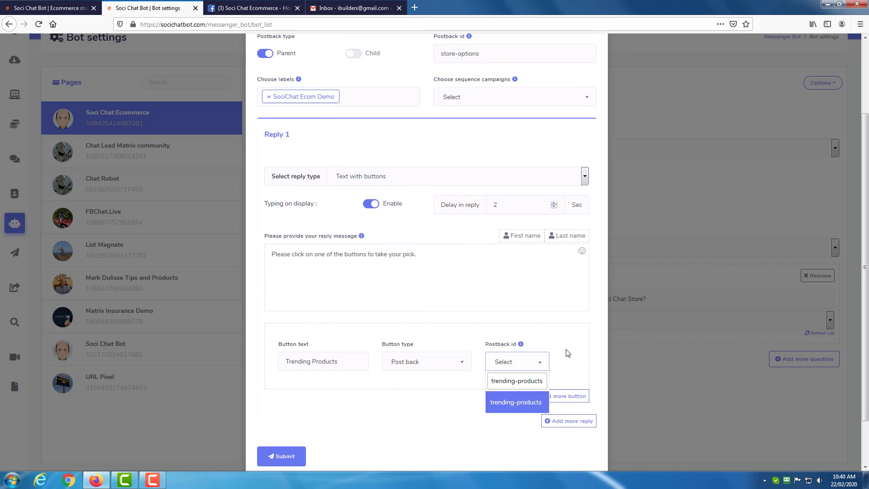
scroll(568, 353, "down", 2)
left_click(567, 351)
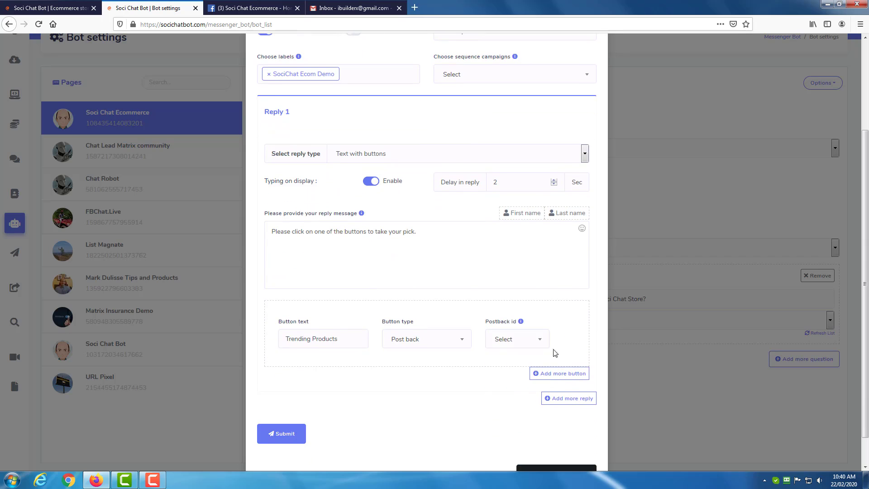
Step: Set the Trending Products button's postback id to trending-products
left_click(535, 346)
type("tren")
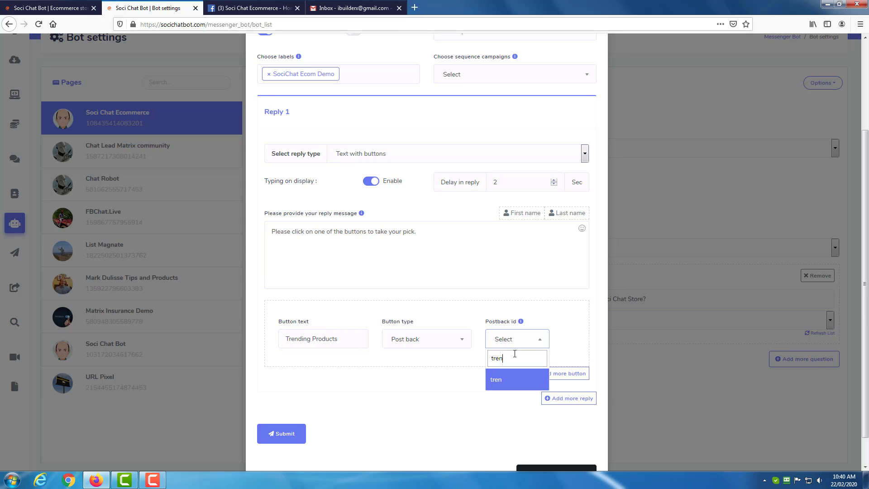
type("ding-products")
key("Return")
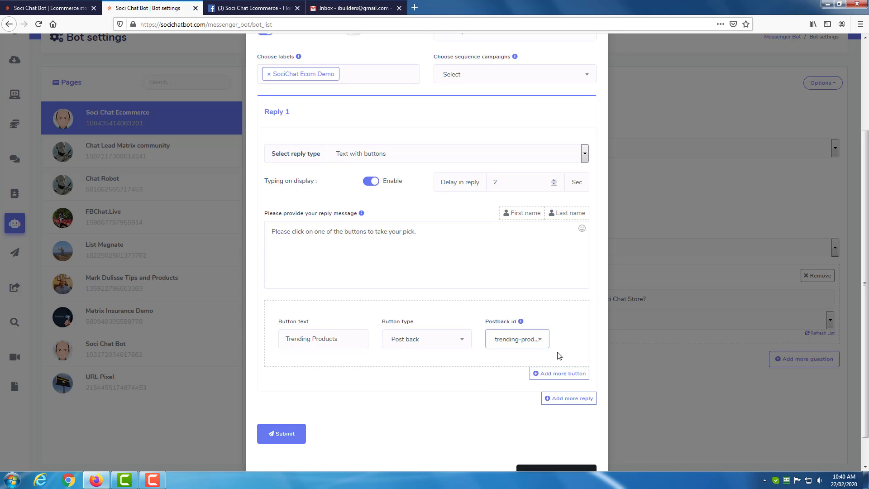
Step: Add a second reply button with the text Category Wise
left_click(552, 374)
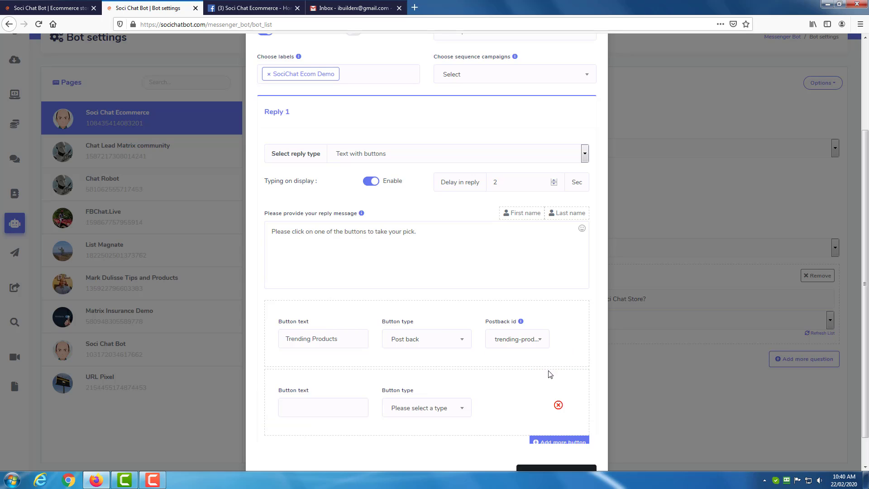
left_click(310, 412)
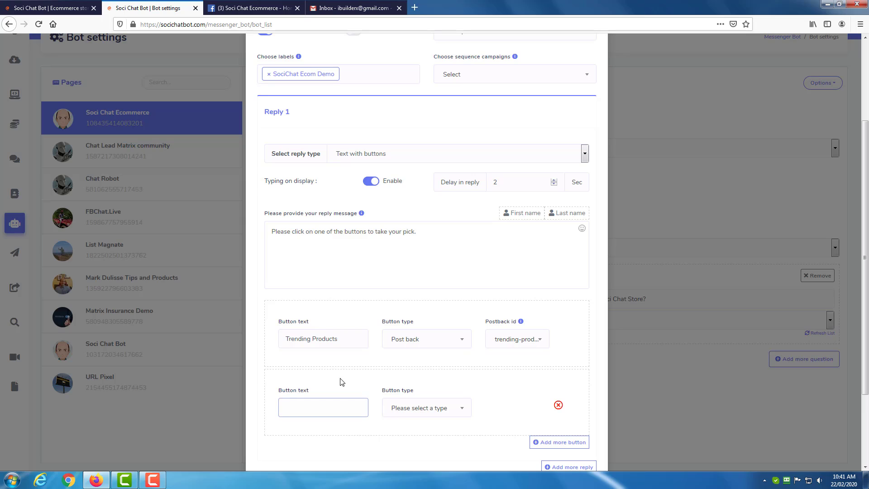
type("Cat")
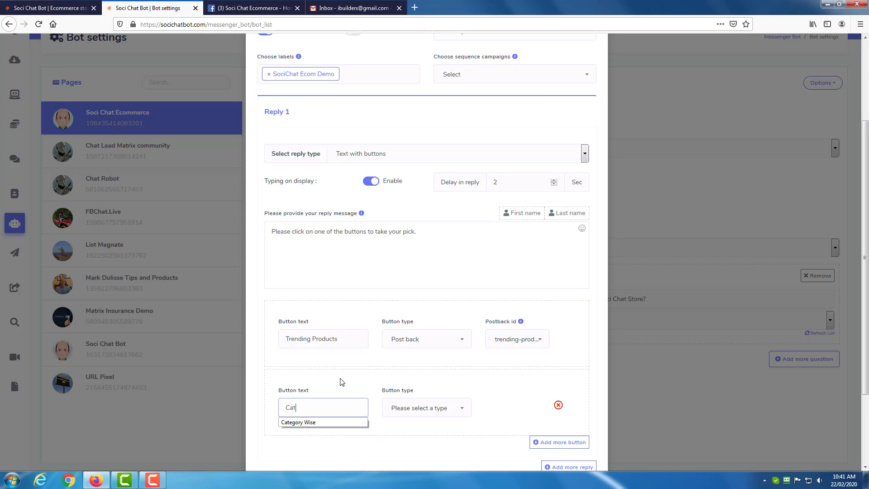
type("egr")
type("ory Wise")
Step: Set the Category Wise button's type to Post back and its postback id to Category-Wise
left_click(461, 410)
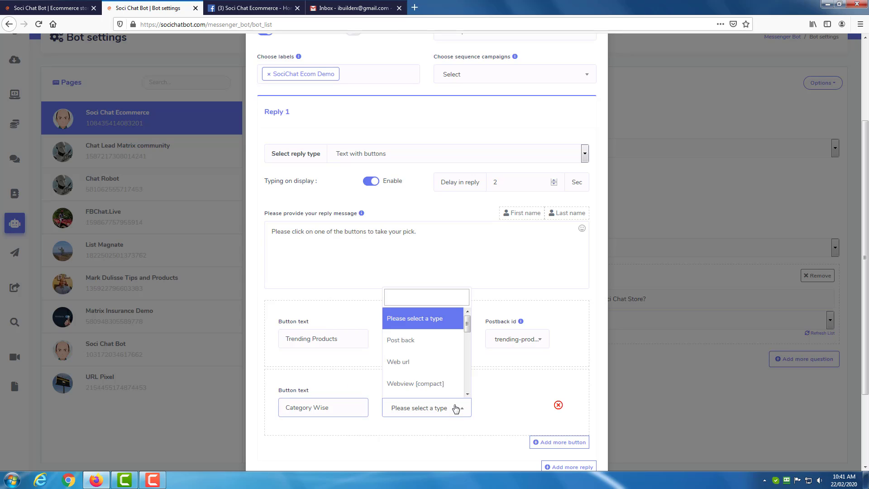
left_click(427, 348)
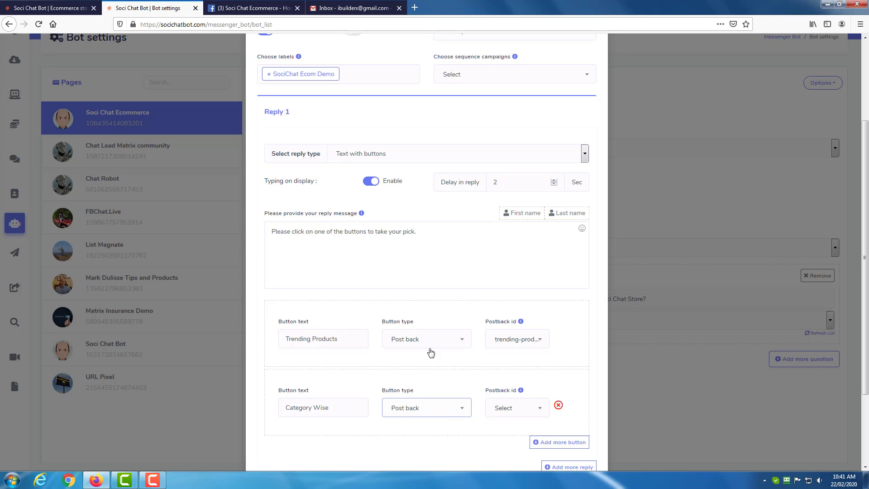
left_click(516, 409)
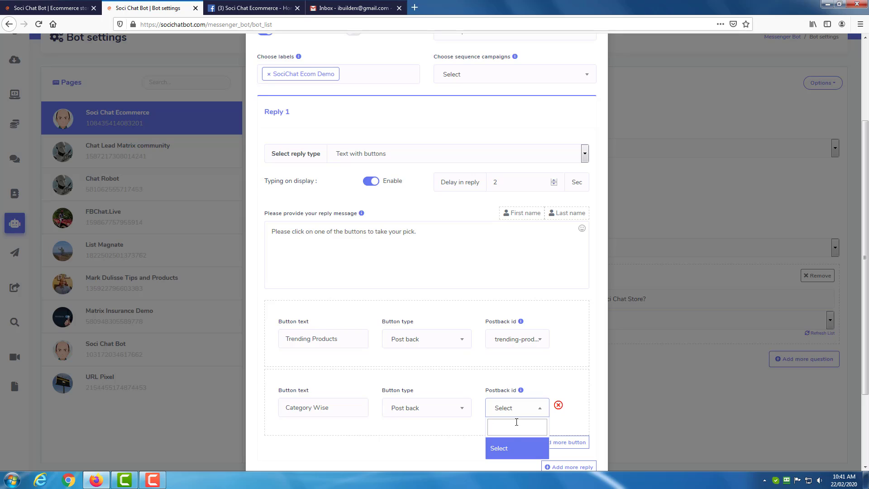
type("Category-Wise")
key("Return")
Step: Add a third reply button with the text Our Store and the type Webview [full]
scroll(450, 392, "down", 3)
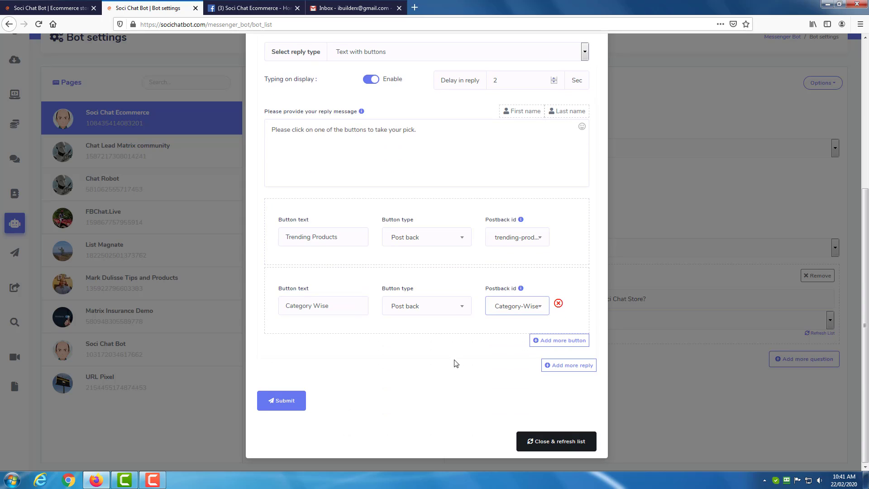
left_click(538, 343)
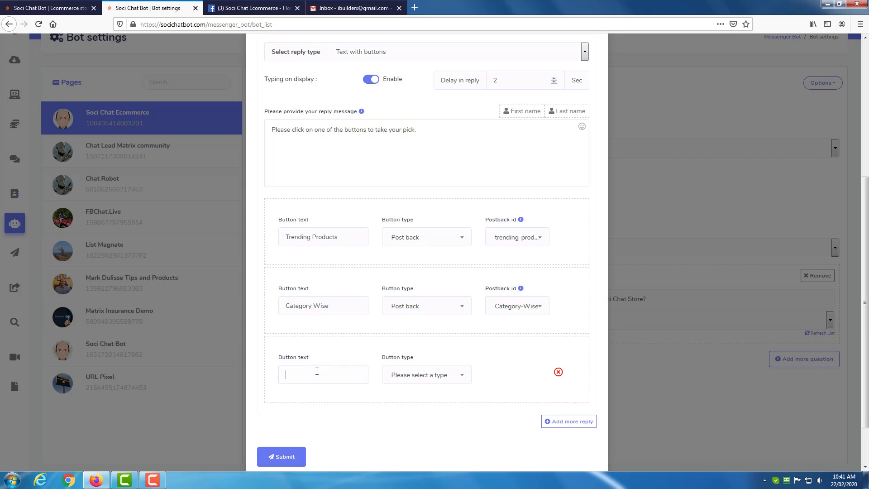
left_click(317, 371)
type("Our Store")
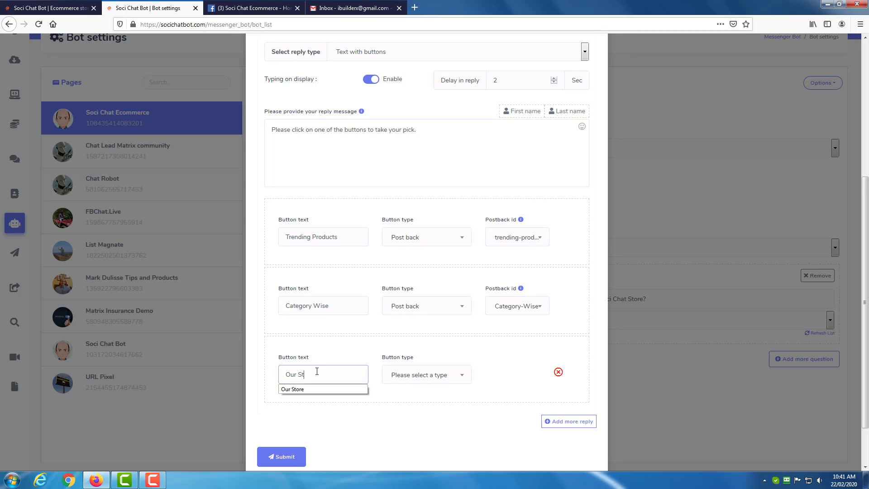
left_click(401, 382)
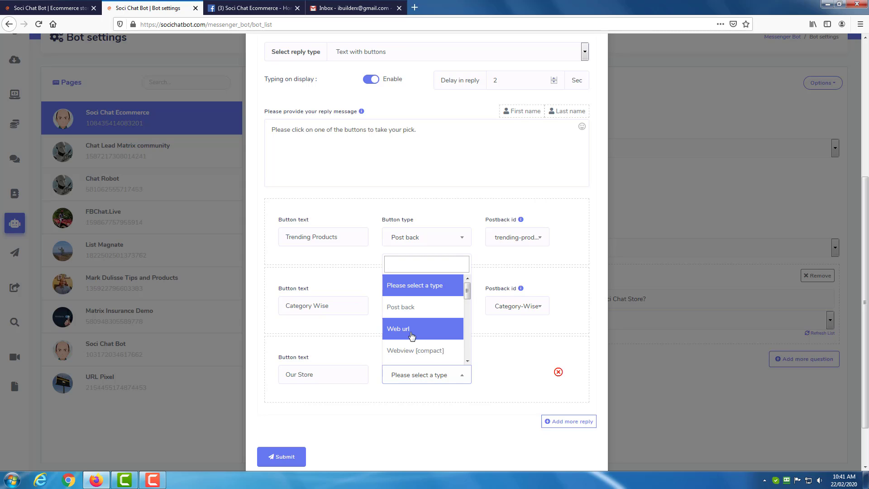
scroll(437, 332, "down", 3)
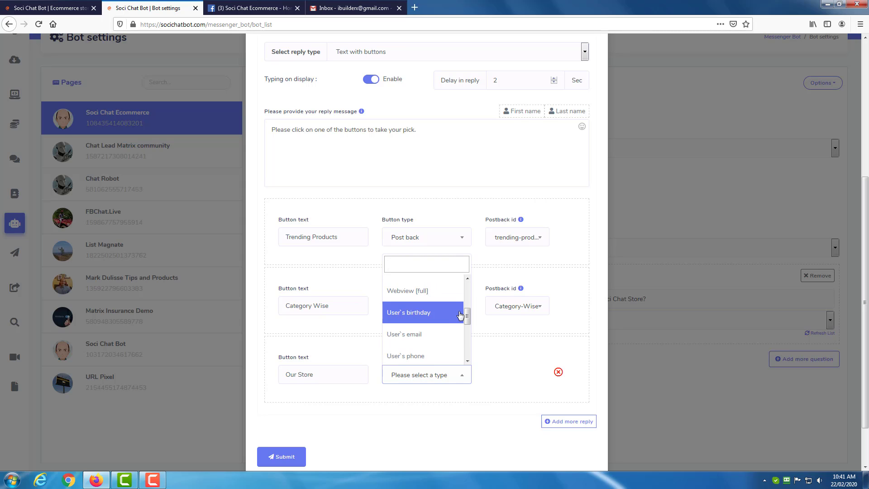
left_click_drag(467, 314, 467, 313)
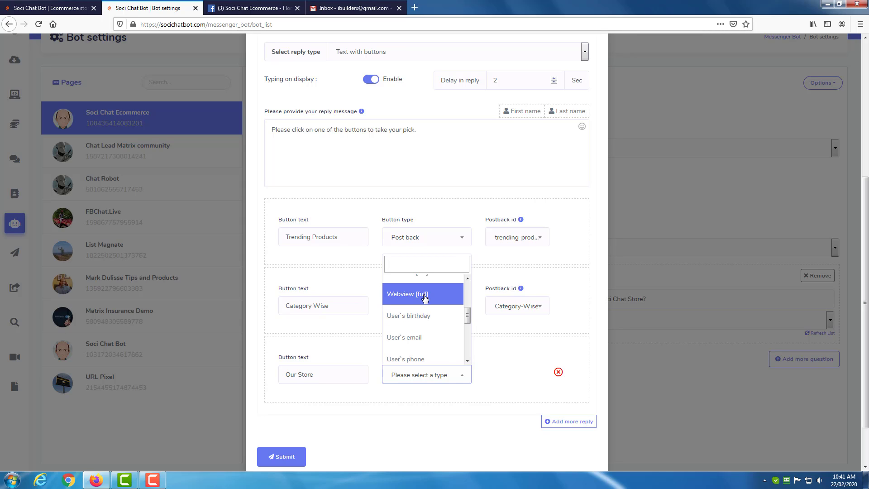
left_click(424, 295)
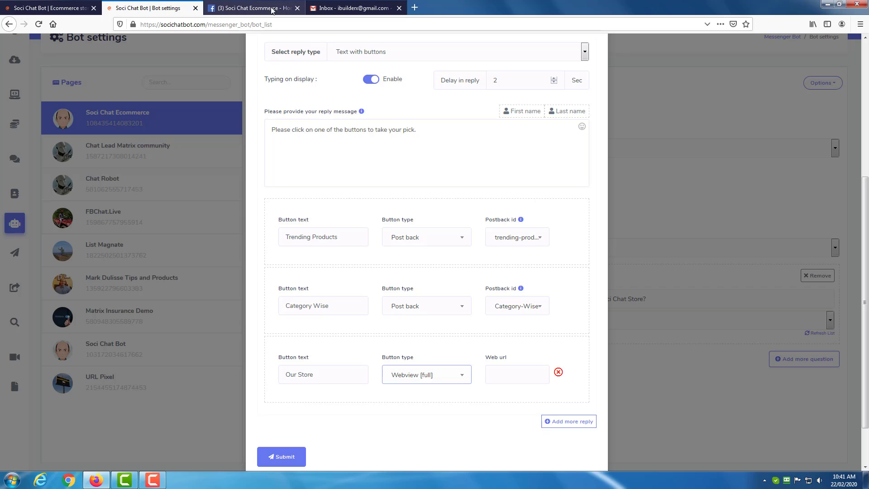
Step: Copy the Store page URL from the Ecommerce store page and paste it as the Our Store button's web url
left_click(58, 8)
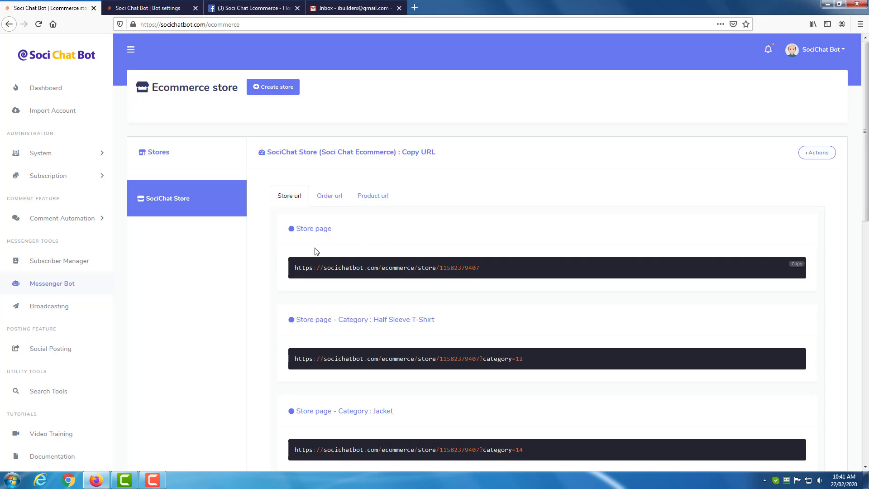
left_click_drag(479, 268, 294, 268)
left_click(797, 263)
left_click(164, 9)
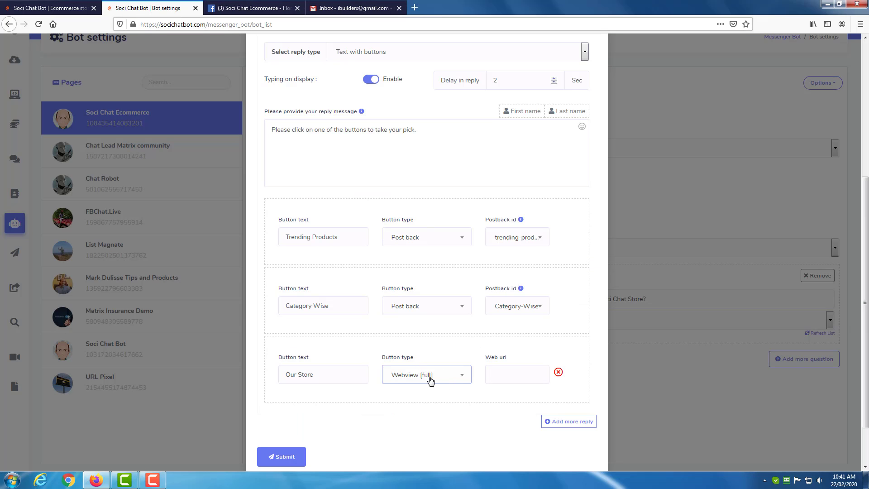
left_click(502, 375)
key("ctrl+v")
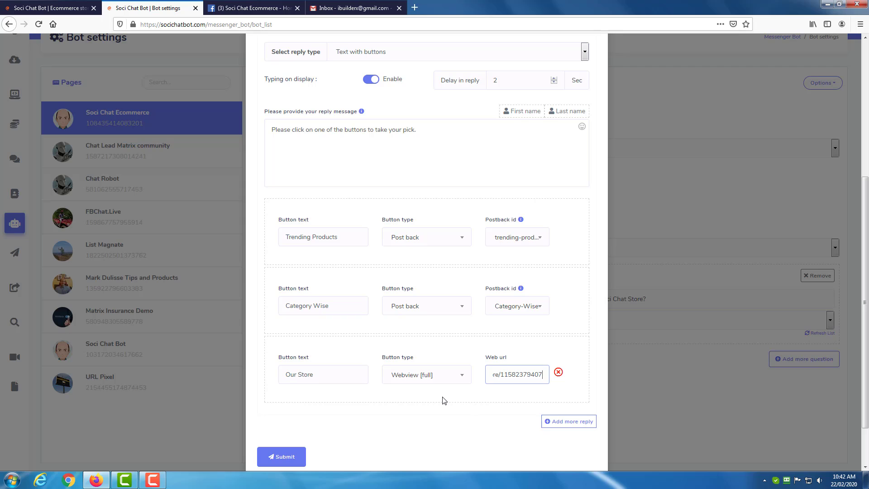
Step: Add a second reply to the template and set its reply type to Text with buttons
scroll(443, 401, "down", 2)
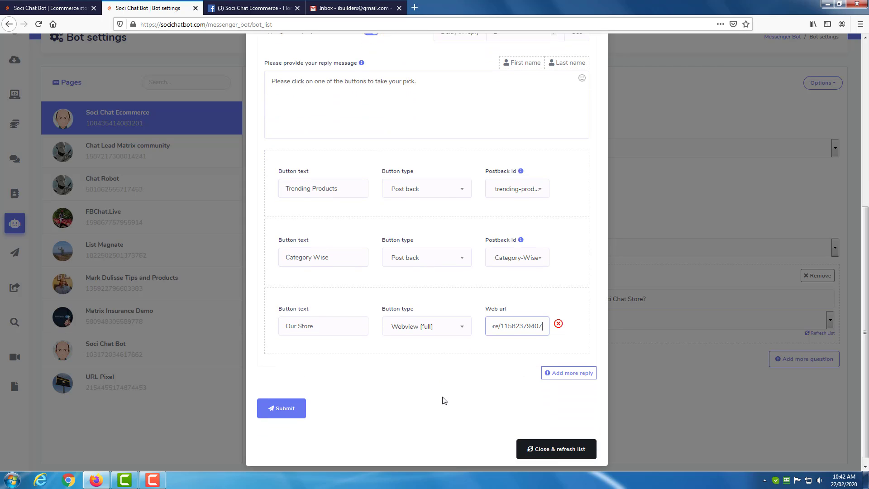
left_click(557, 370)
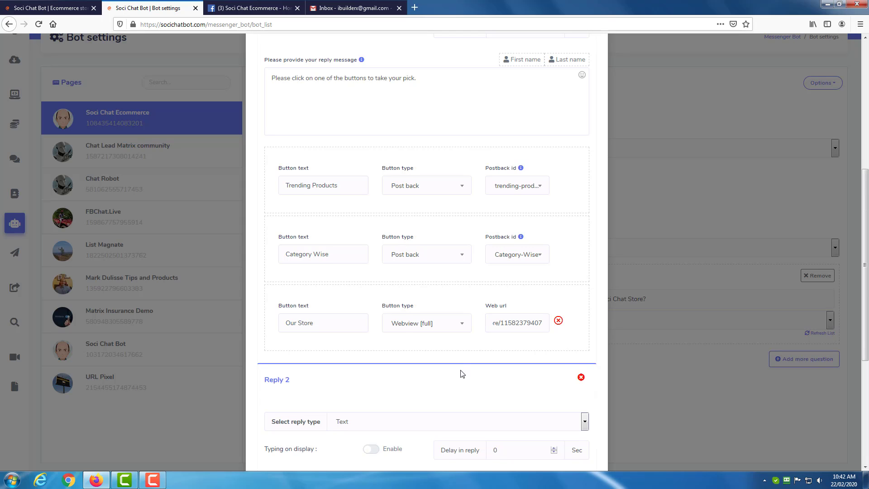
scroll(462, 374, "down", 2)
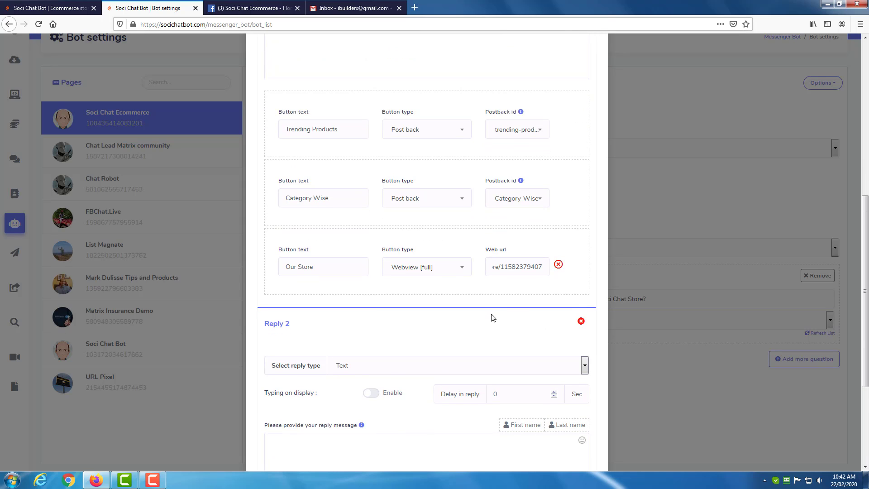
scroll(492, 317, "down", 2)
scroll(414, 326, "down", 2)
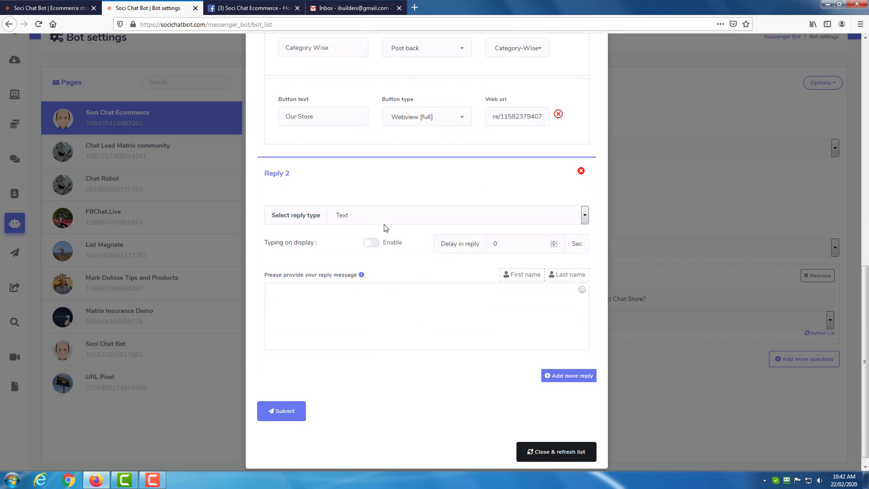
left_click(343, 303)
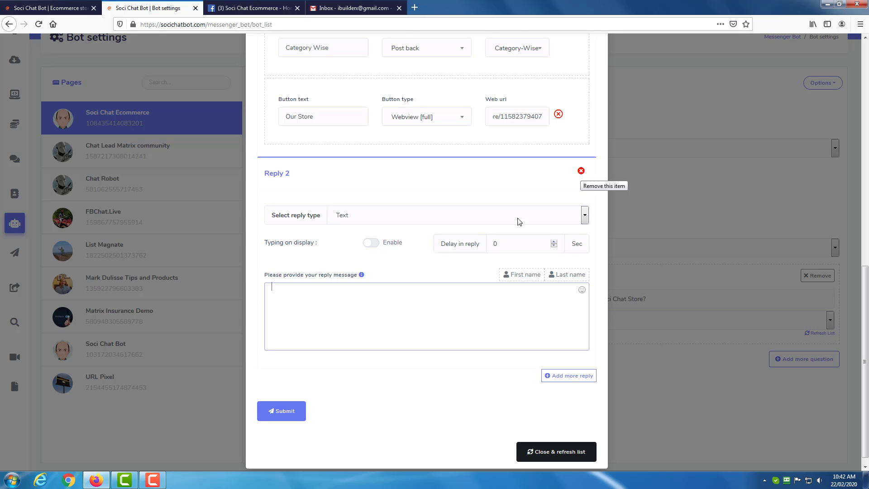
scroll(435, 271, "up", 2)
left_click(425, 268)
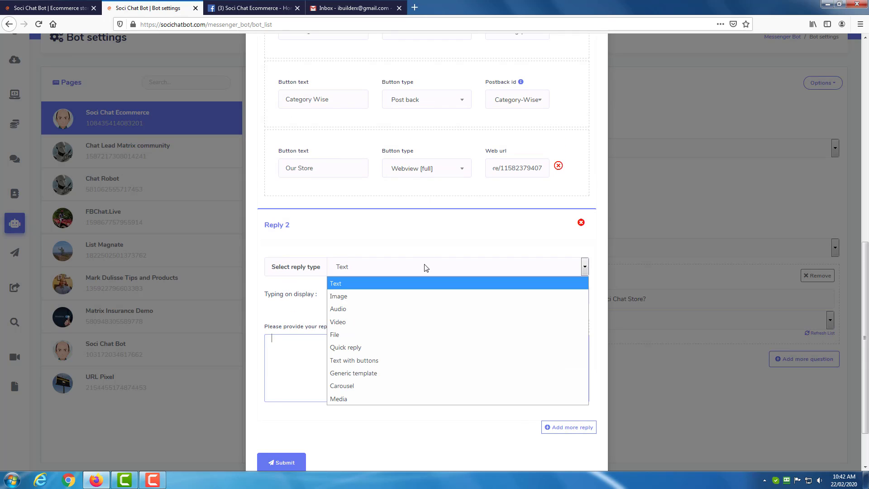
left_click(399, 360)
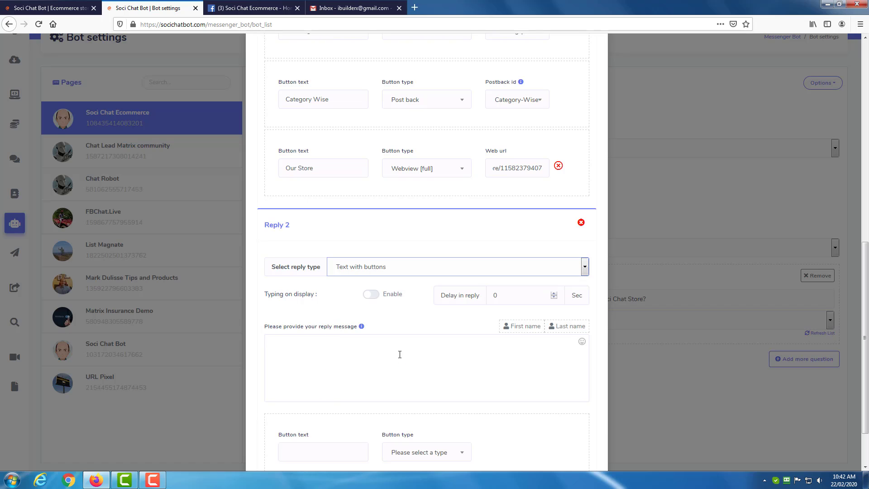
Step: Enable the typing display for Reply 2 and set its reply delay to 2 seconds
left_click(371, 294)
key("Tab")
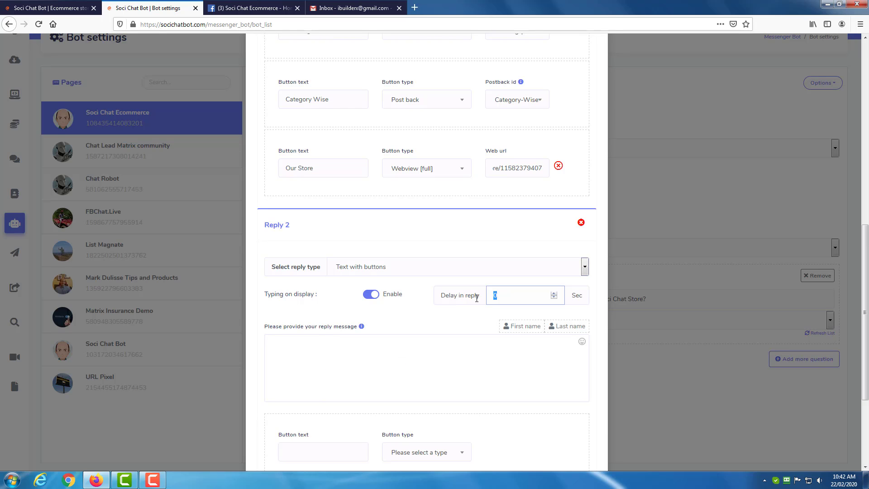
type("2")
Step: Dismiss the Windows performance prompt by keeping the current color scheme and not showing the message again
left_click(435, 360)
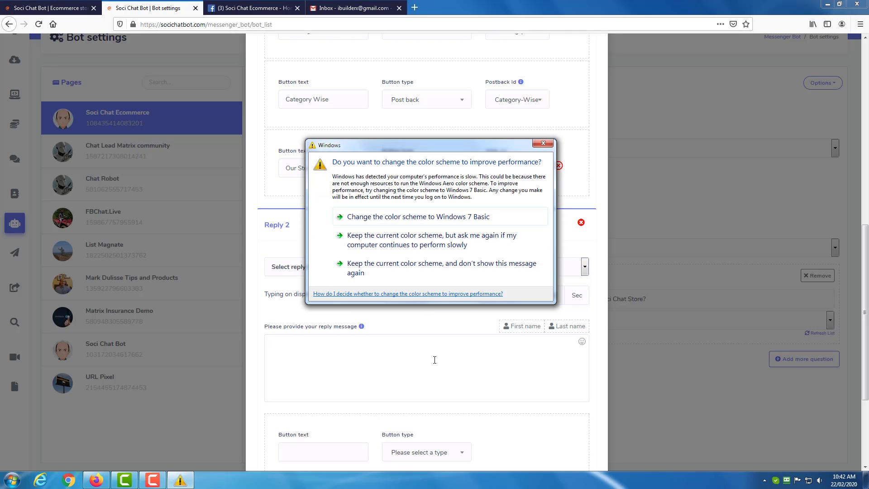
left_click(424, 269)
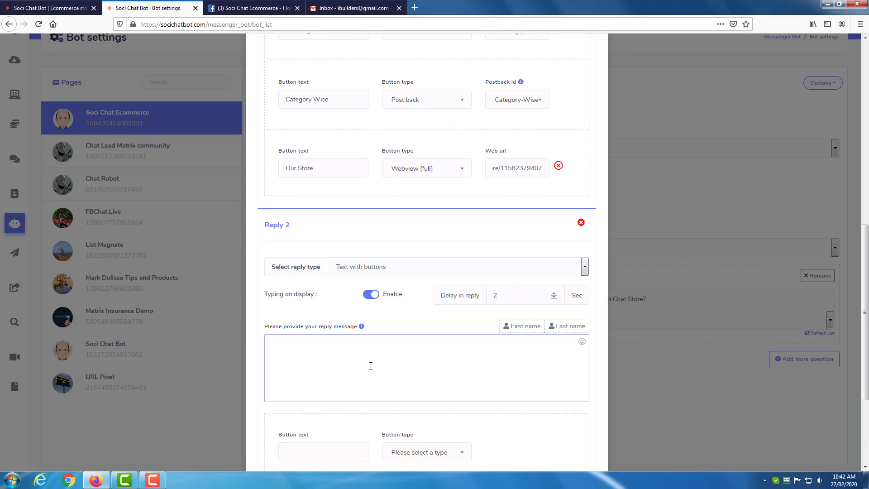
type("For in")
type("stuctions")
type(" on Demo")
type(" Cred")
key("BackSpace")
key("BackSpace")
key("BackSpace")
type("Store, we have a TE")
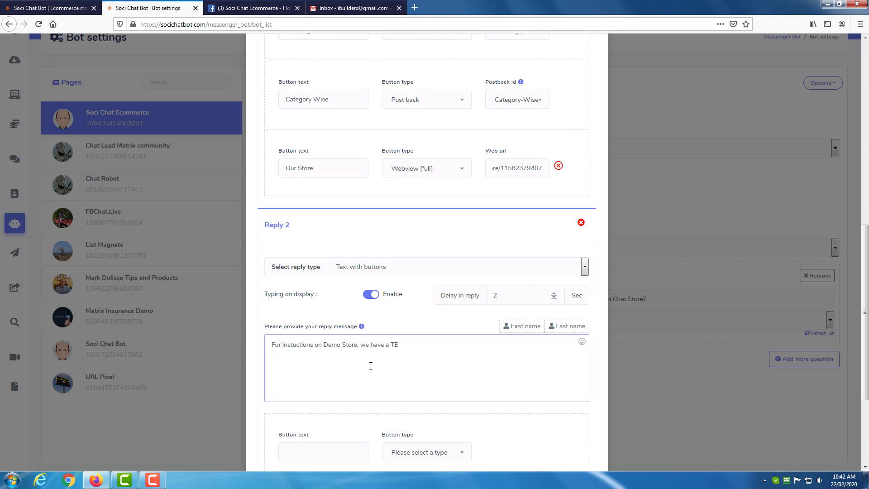
type("ST credit card number for you to use.")
Step: Change Reply 2's reply type to Text and leave its reply message empty, ready for new wording
left_click(380, 266)
left_click(375, 283)
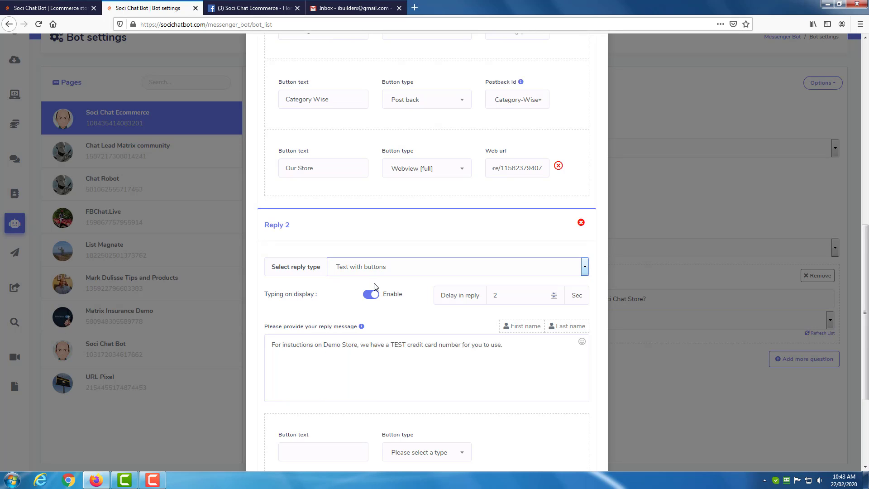
left_click(359, 342)
type("For a")
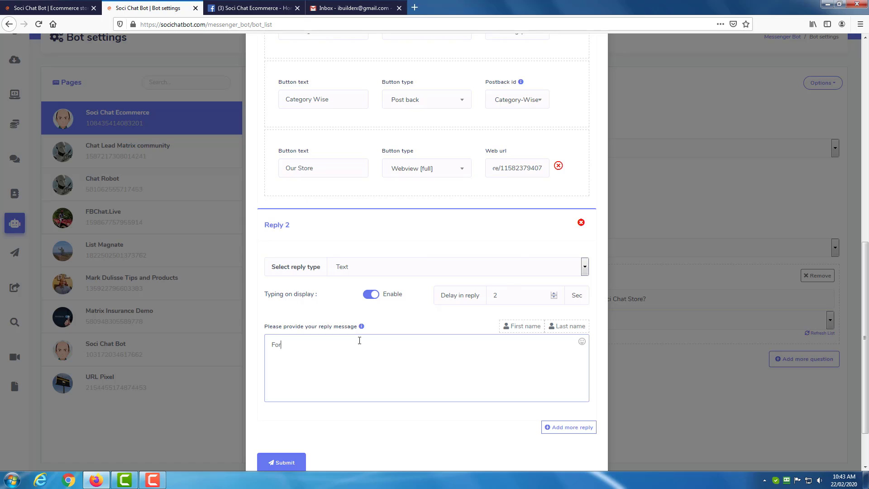
key("BackSpace")
key("BackSpace")
key("BackSpace")
key("BackSpace")
key("BackSpace")
key("BackSpace")
Step: Write "To demo our store, we have a TEST CREDIT NUMBER that you can use with Stripe Checkout." as Reply 2's message
type("To est")
key("BackSpace")
key("BackSpace")
key("BackSpace")
type("test our store, we have a TEST CREDIT NUMBER thta o")
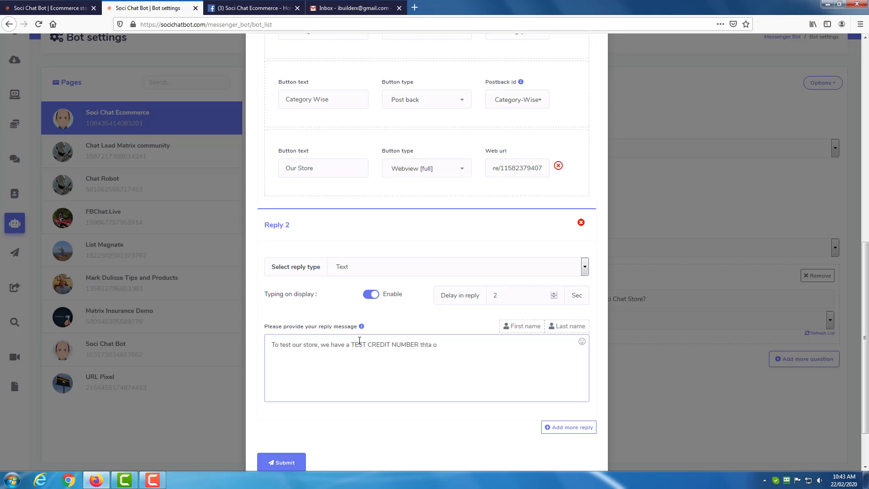
key("BackSpace")
key("BackSpace")
key("BackSpace")
key("BackSpace")
type("you")
key("BackSpace")
key("BackSpace")
key("BackSpace")
type("at you can use with S")
type("r")
type("t")
key("BackSpace")
key("BackSpace")
type("tiipe Checkout.")
left_click_drag(293, 345, 281, 345)
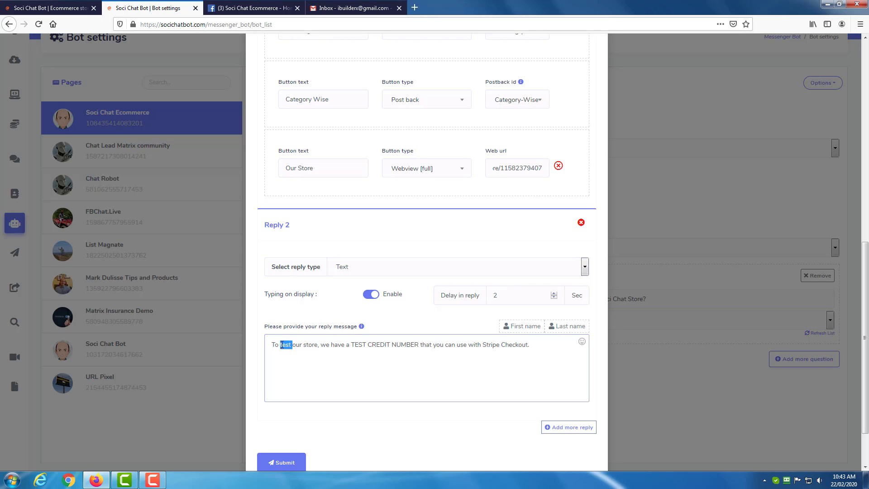
type("demo")
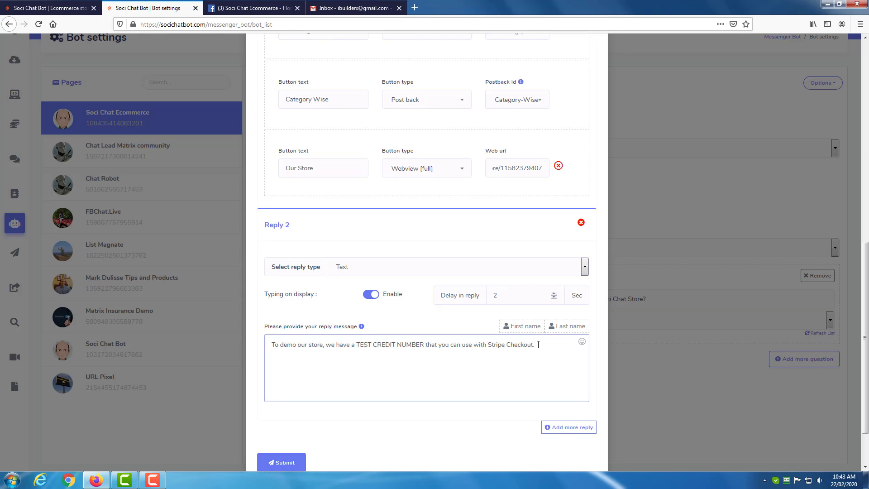
Step: Add lines below the sentence for the test card number, "CVC # Any 3 Digits" and "Expiry: Any Future Date"
key("Return")
key("Return")
type("Card # 4242424242424242")
left_click(308, 363)
left_click(326, 362)
left_click(343, 362)
type("CSC")
key("BackSpace")
key("BackSpace")
type("VC # An")
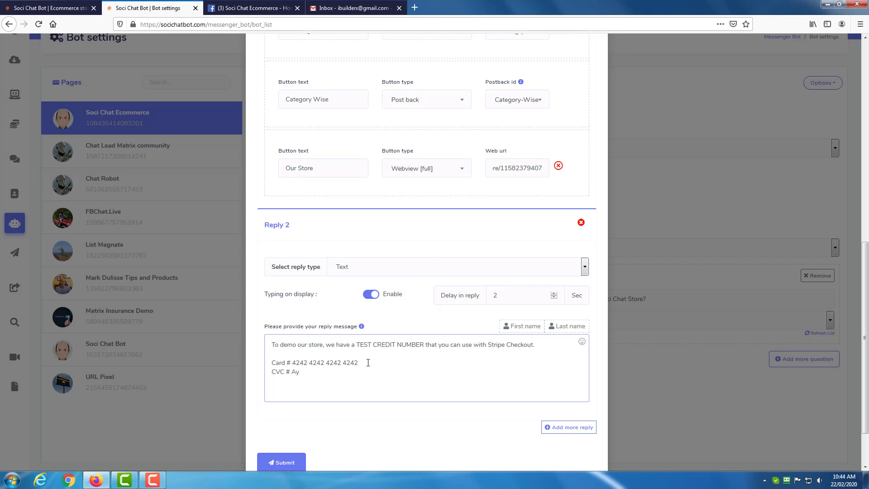
type("y 3 Digits")
key("Return")
type("Expiry: Any Future Date")
Step: Submit the Store Options reply template, then close its form and refresh the template list
scroll(392, 285, "up", 2)
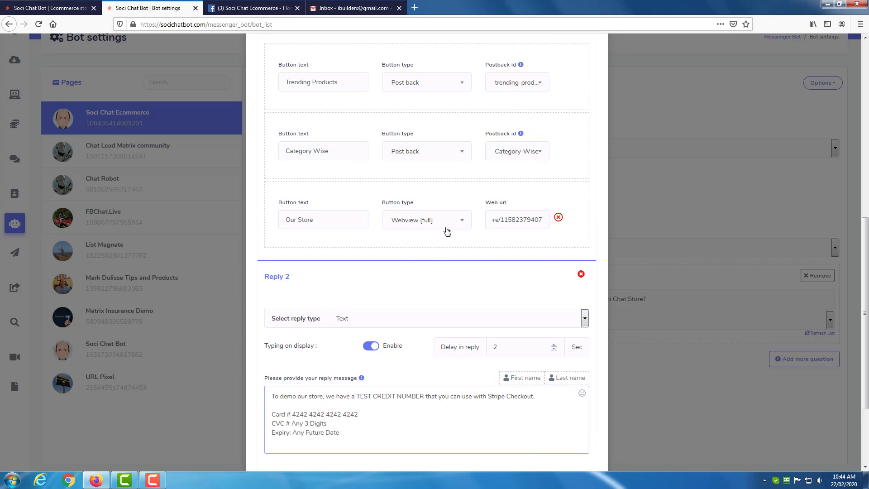
scroll(439, 254, "up", 4)
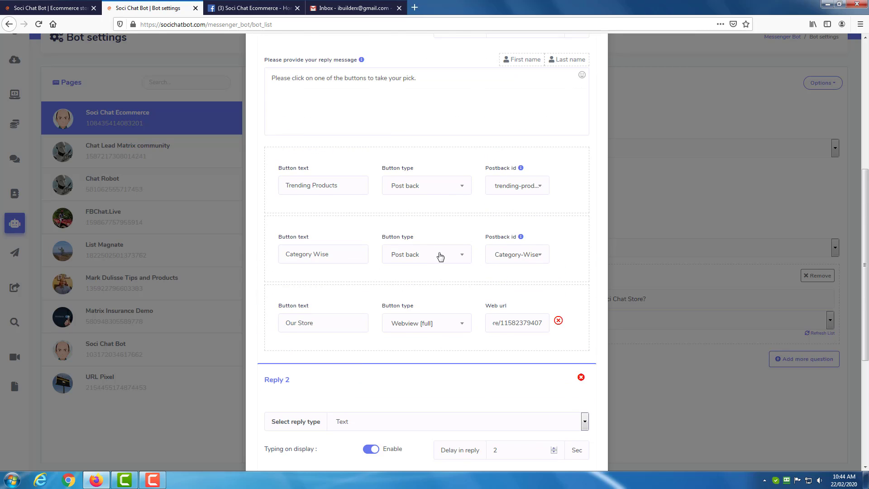
scroll(440, 256, "up", 4)
scroll(439, 256, "down", 10)
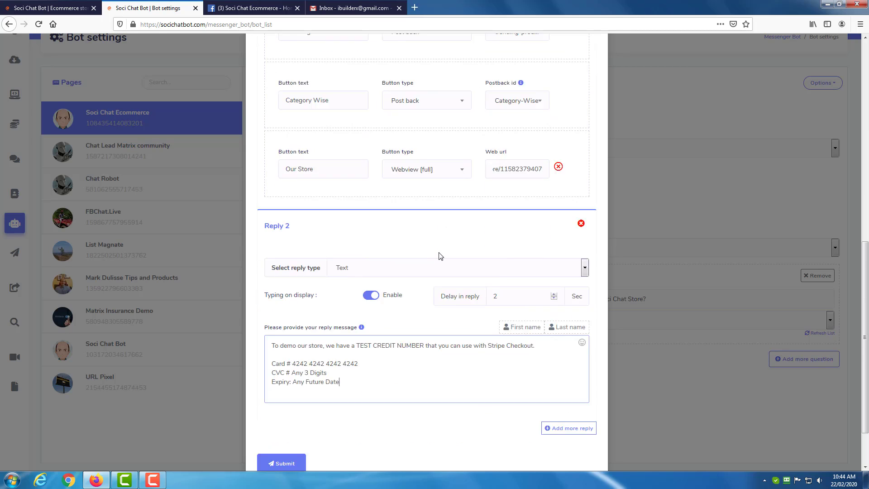
scroll(441, 256, "down", 2)
scroll(441, 257, "down", 1)
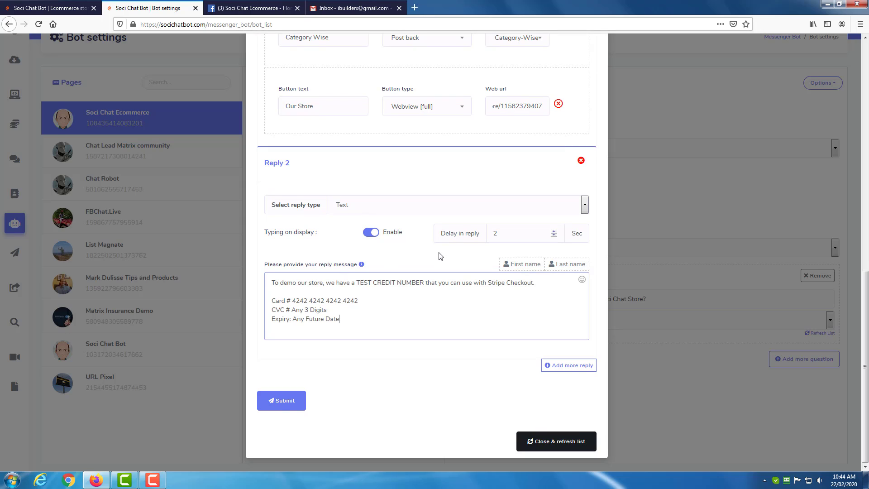
left_click(281, 402)
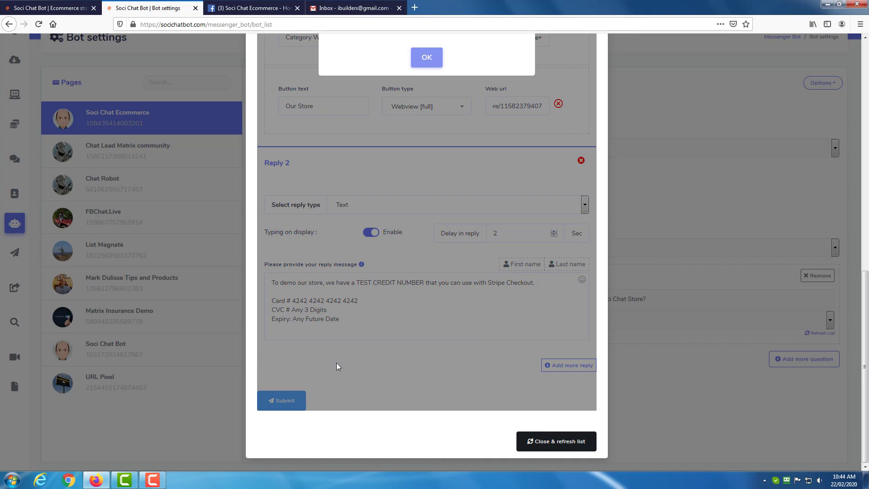
scroll(357, 318, "up", 3)
scroll(358, 318, "up", 2)
left_click(434, 208)
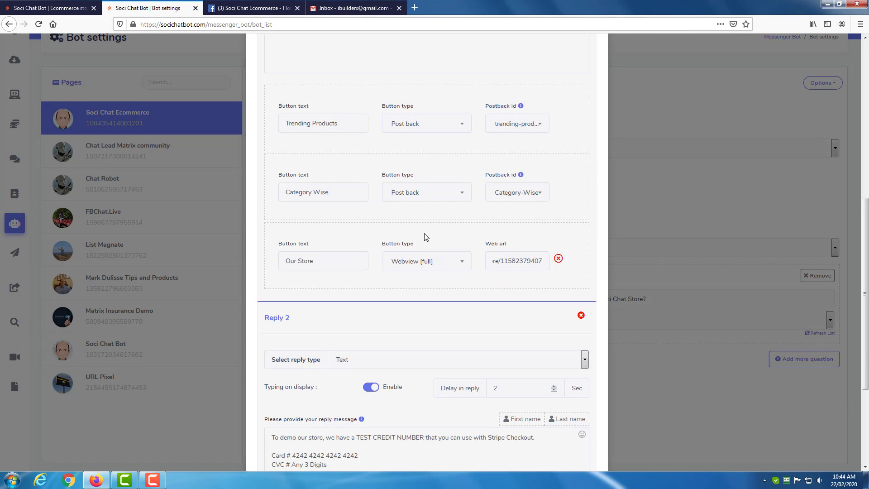
scroll(425, 237, "down", 3)
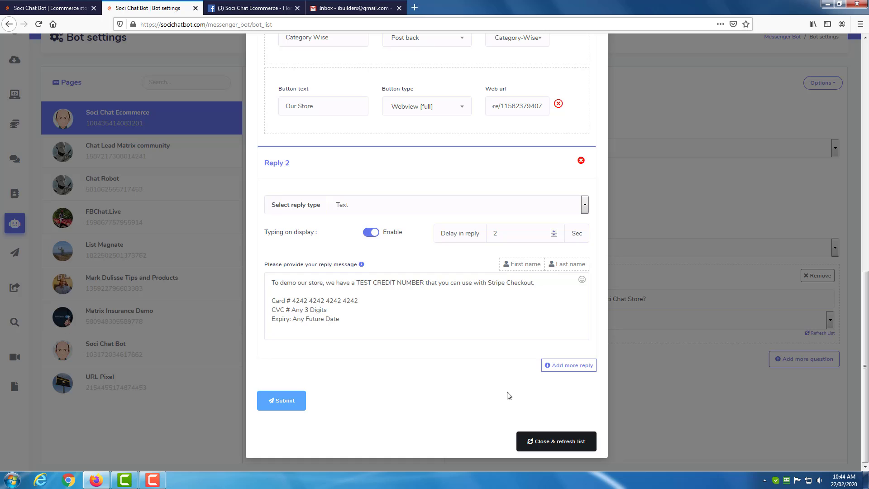
left_click(550, 441)
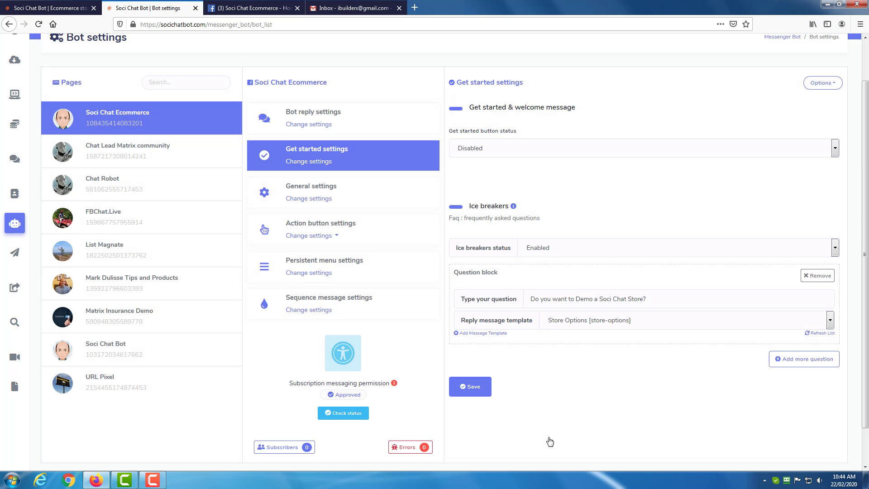
Step: Select Store Options as the ice breaker question's reply message template and save the Get started settings
left_click(580, 322)
left_click(579, 339)
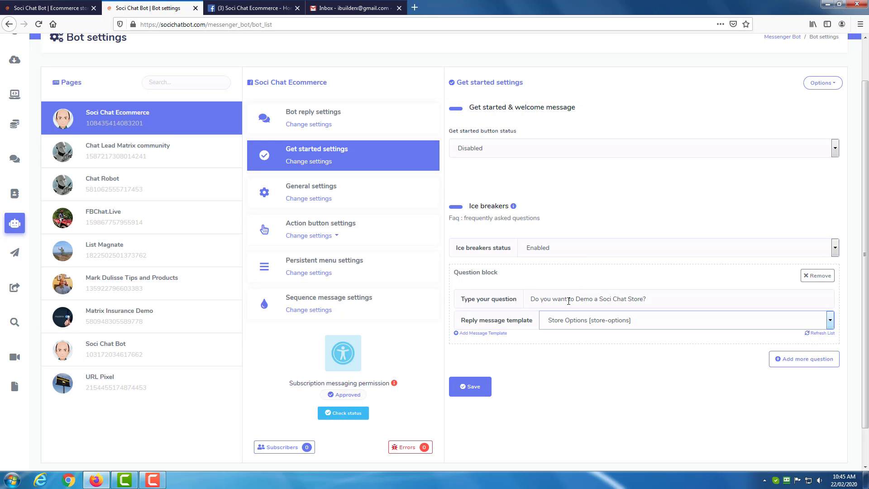
left_click(471, 388)
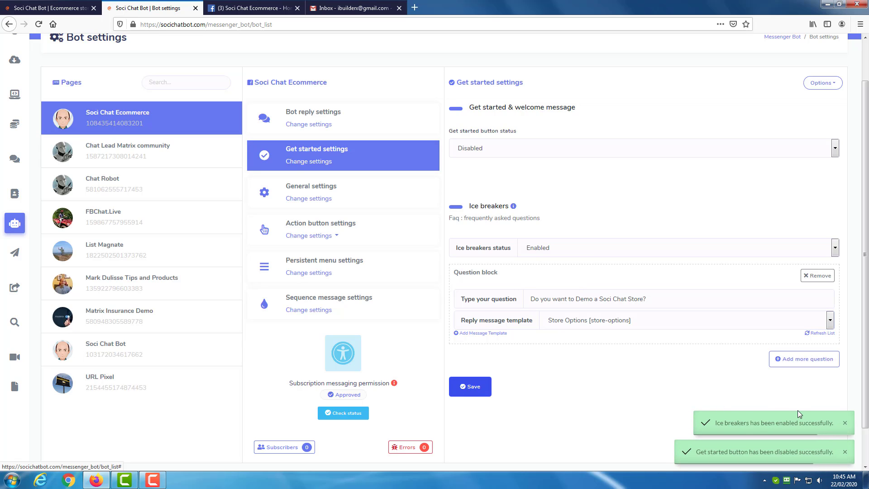
Step: Switch to the Soci Chat Ecommerce Facebook page and delete the existing Messenger conversation with it
left_click(265, 11)
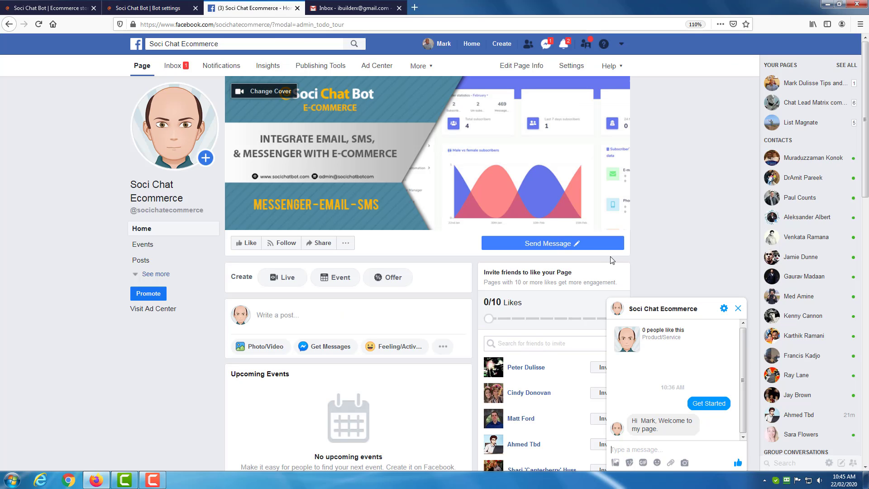
left_click(726, 310)
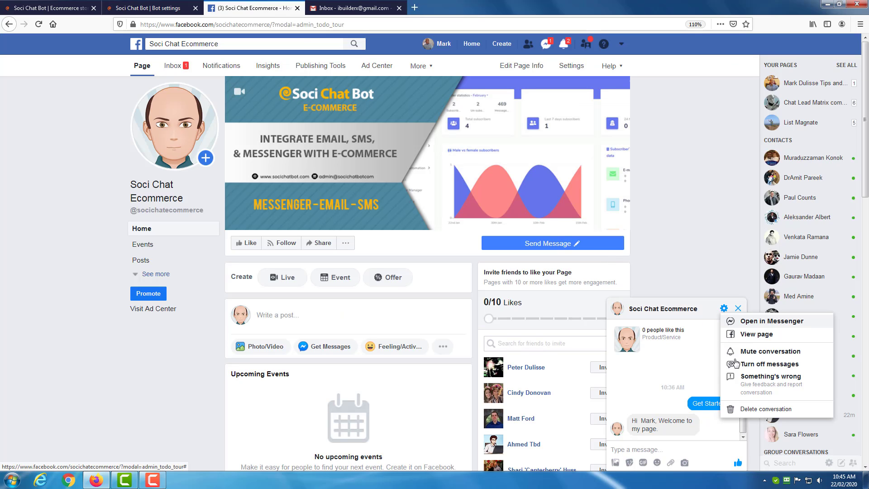
left_click(754, 409)
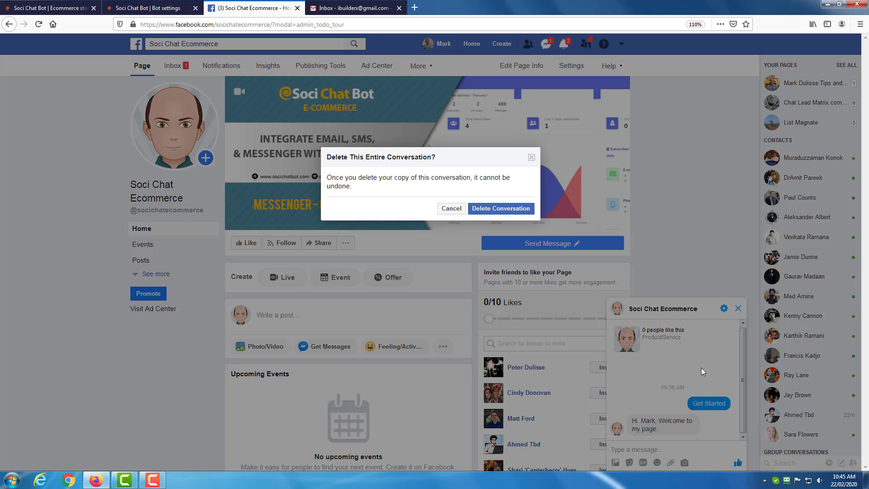
left_click(505, 208)
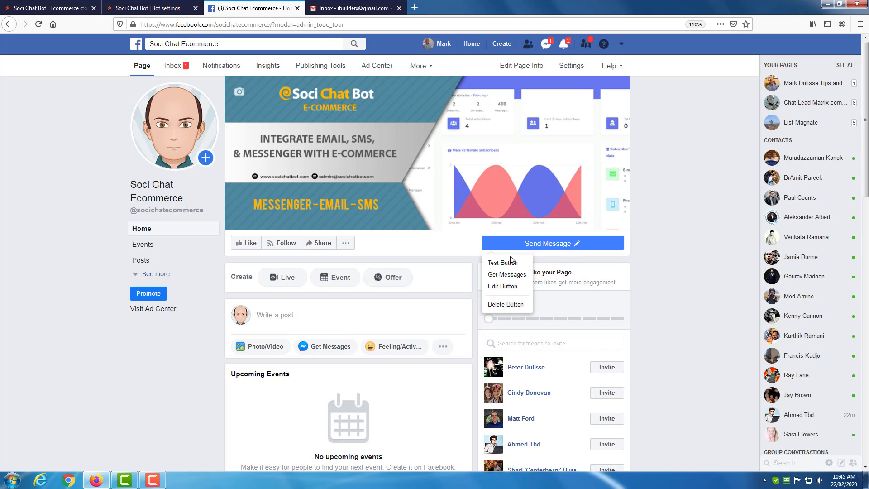
Step: Test the page's Send Message button and send the ice breaker question "Do you want to Demo a Soci Chat Store?"
left_click(502, 260)
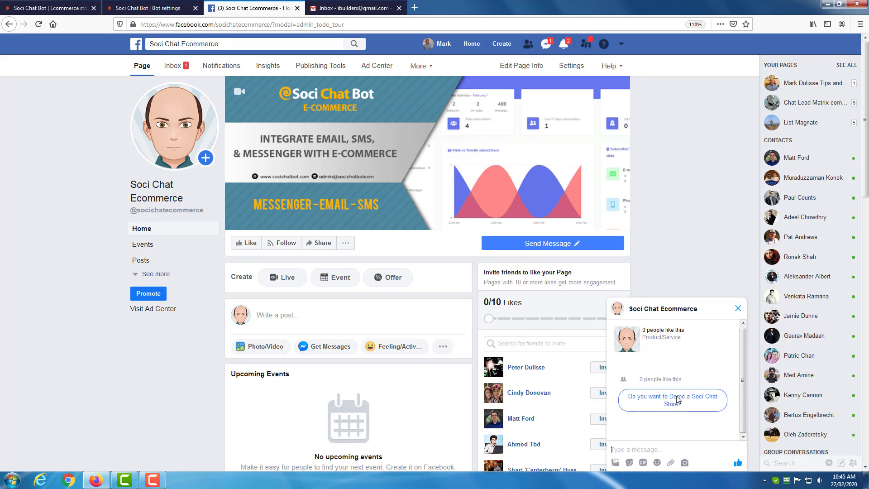
left_click(664, 404)
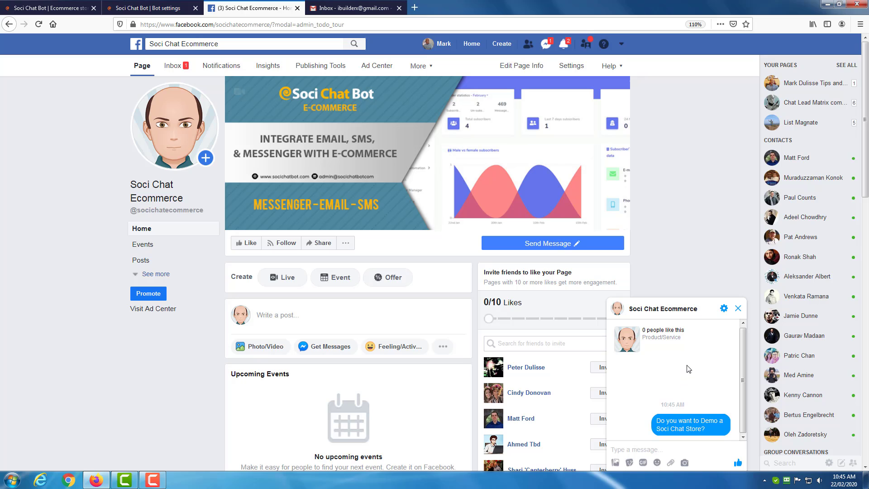
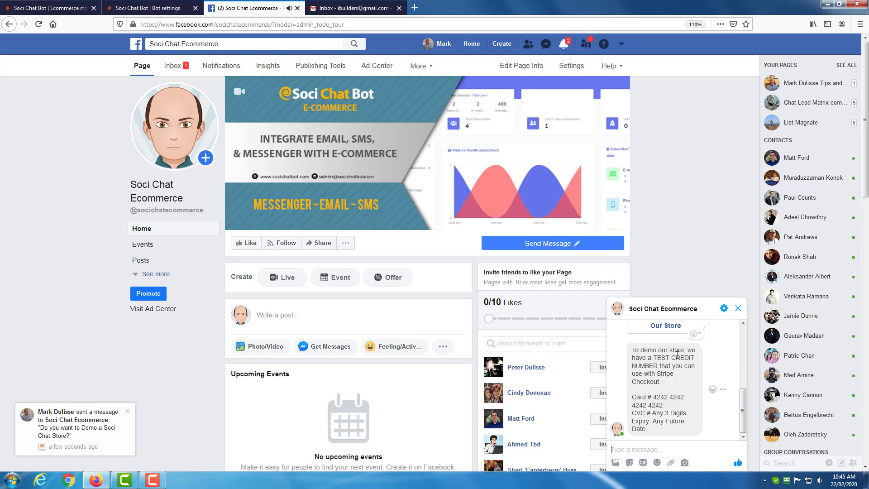
Step: Review the bot's replies in the chat and test the Trending Products reply option
scroll(688, 358, "up", 3)
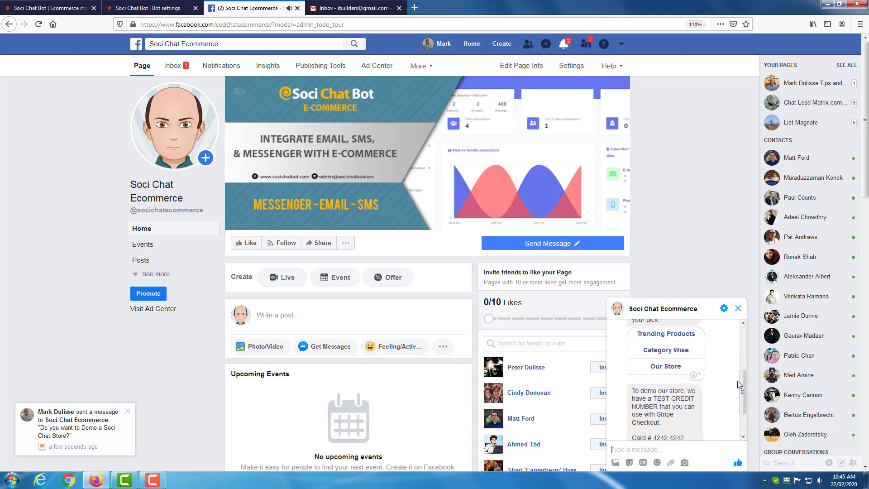
left_click_drag(743, 385, 741, 415)
scroll(742, 379, "up", 3)
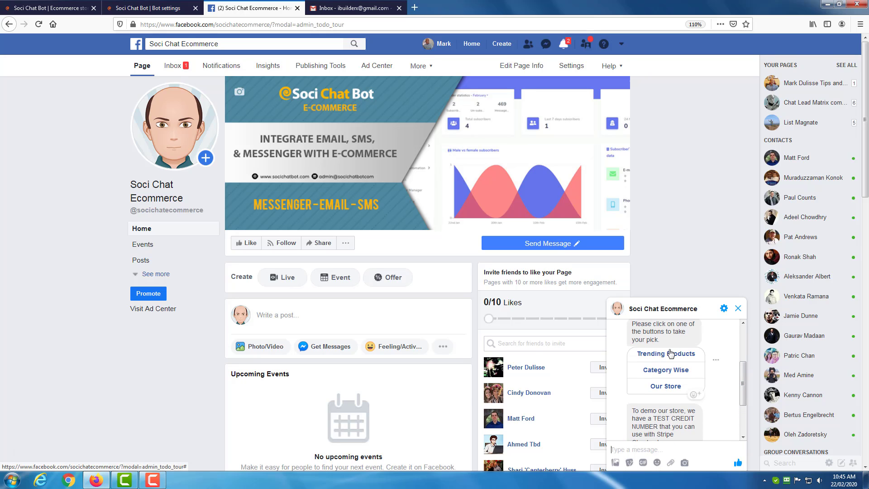
left_click(665, 355)
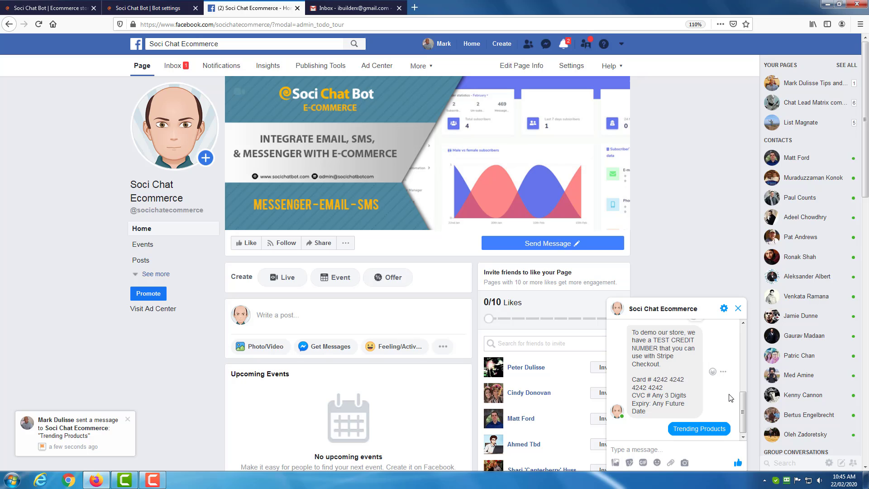
scroll(729, 398, "up", 2)
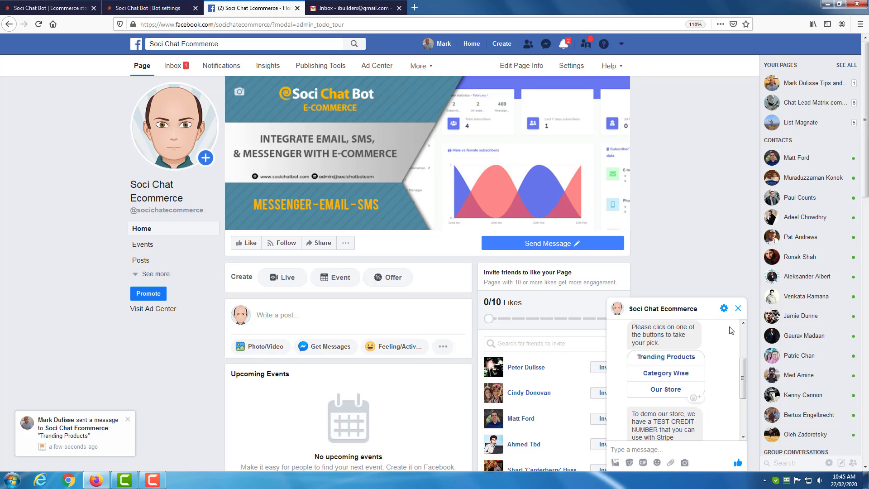
Step: Delete the test conversation with Soci Chat Ecommerce and return to the Bot settings page
left_click(724, 309)
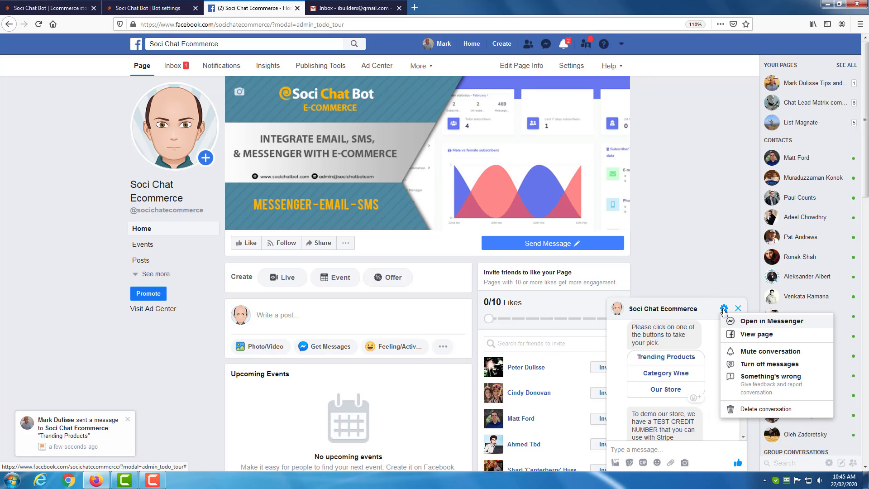
left_click(747, 409)
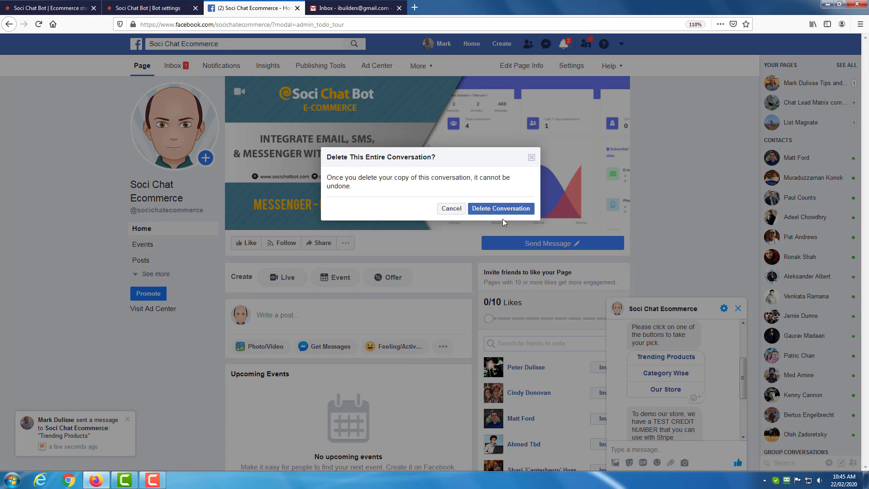
left_click(501, 211)
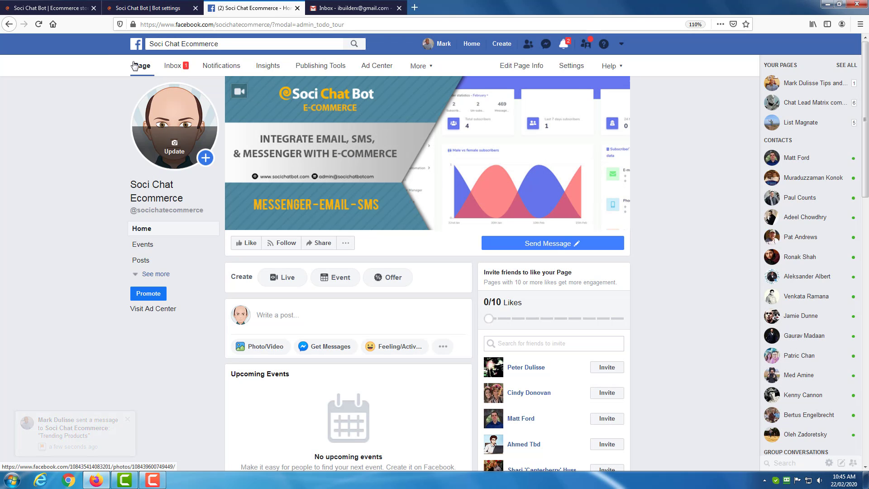
left_click(123, 10)
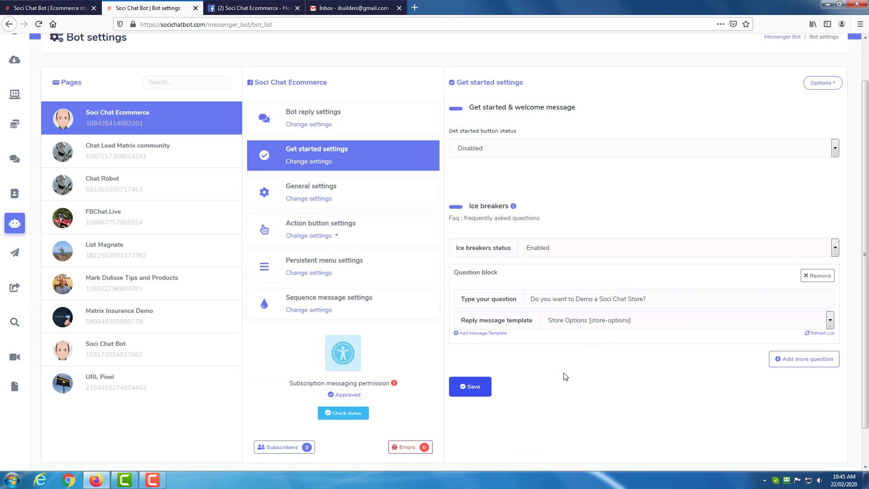
scroll(776, 113, "up", 1)
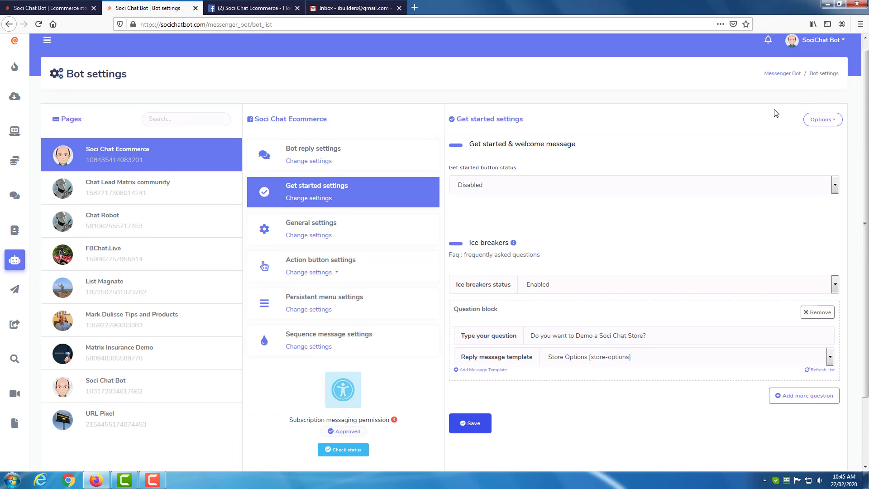
Step: Create a new template in the Post-back manager and name it Category Wise
left_click(788, 83)
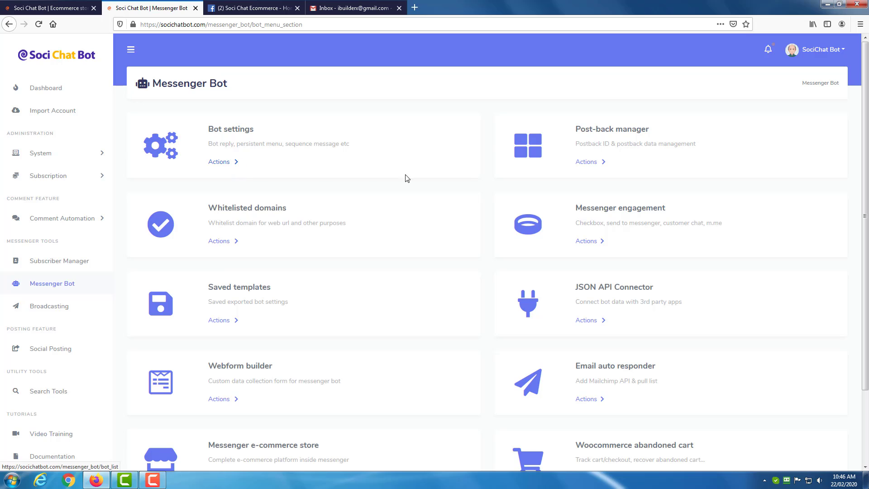
left_click(586, 162)
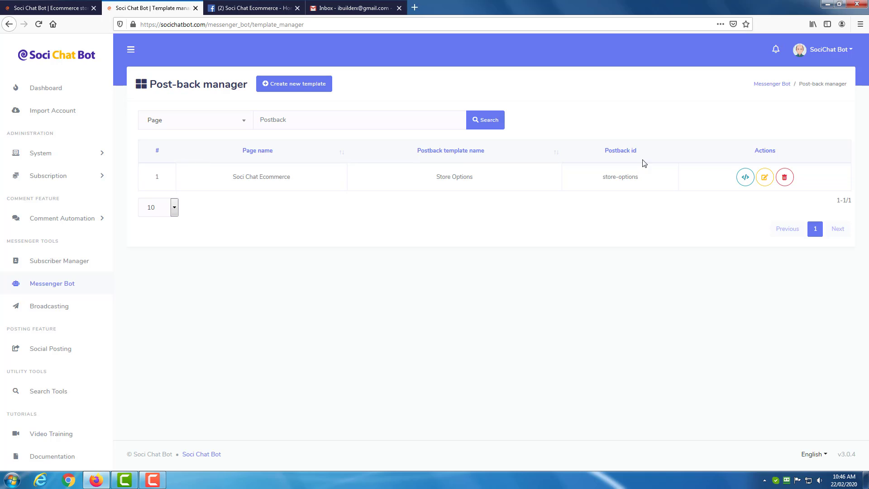
left_click(282, 89)
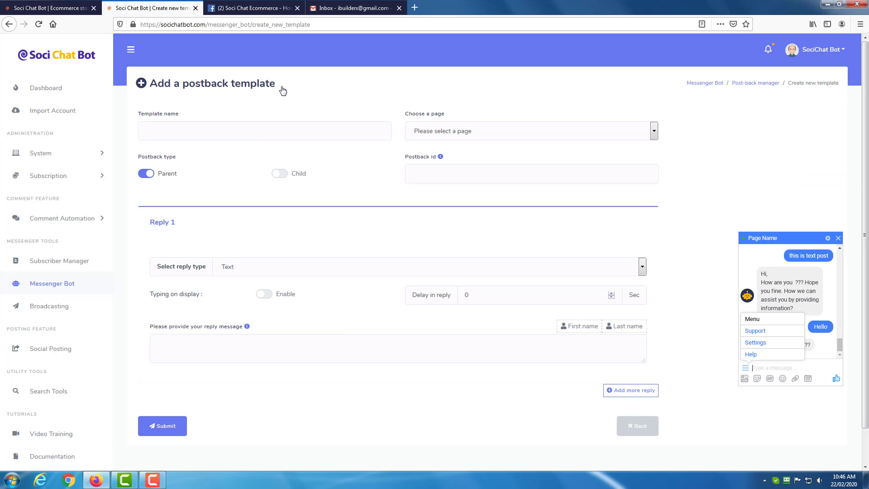
left_click(255, 130)
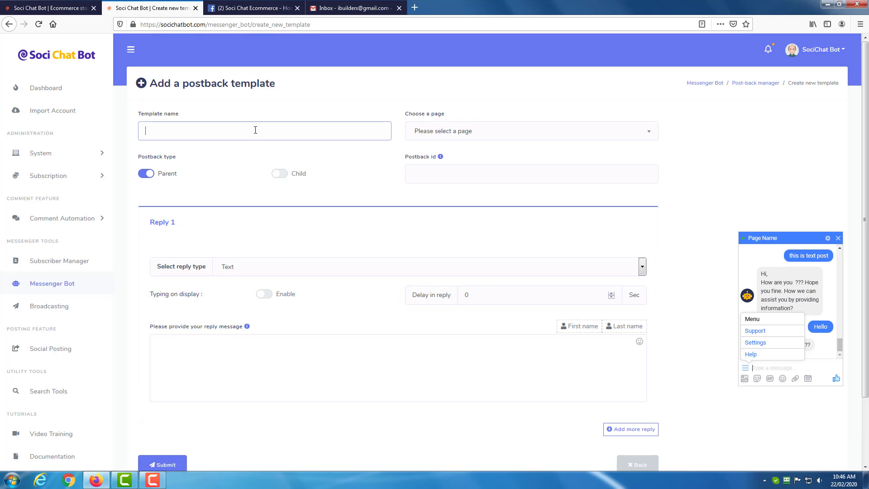
type("Ca")
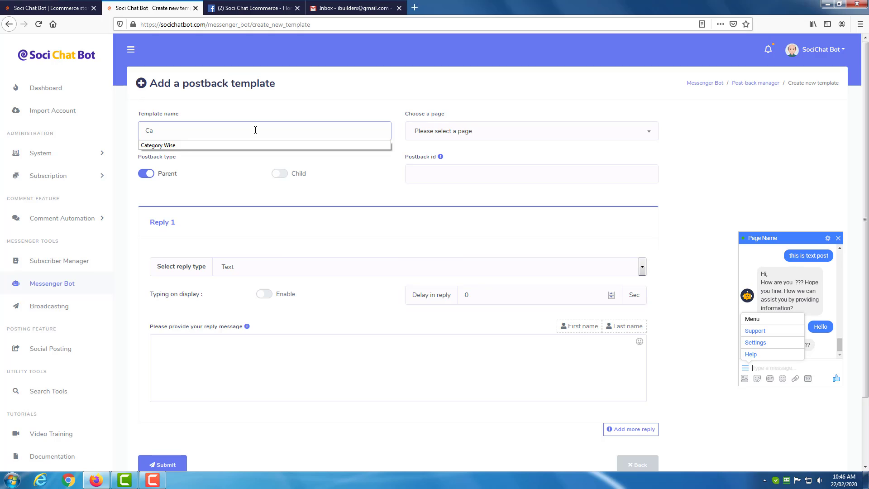
type("tegory")
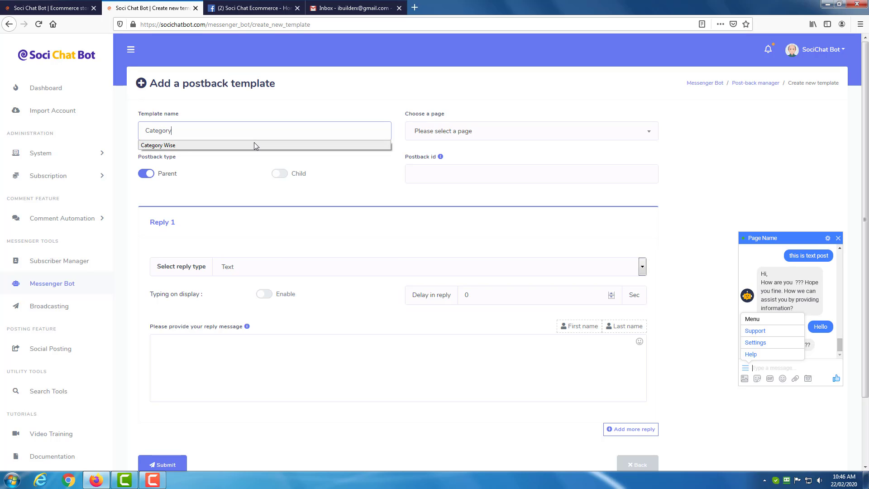
left_click(255, 144)
Step: Assign the template to the Soci Chat Ecommerce page as a Child postback with the ID Category-Wise (Store Options)
left_click(434, 138)
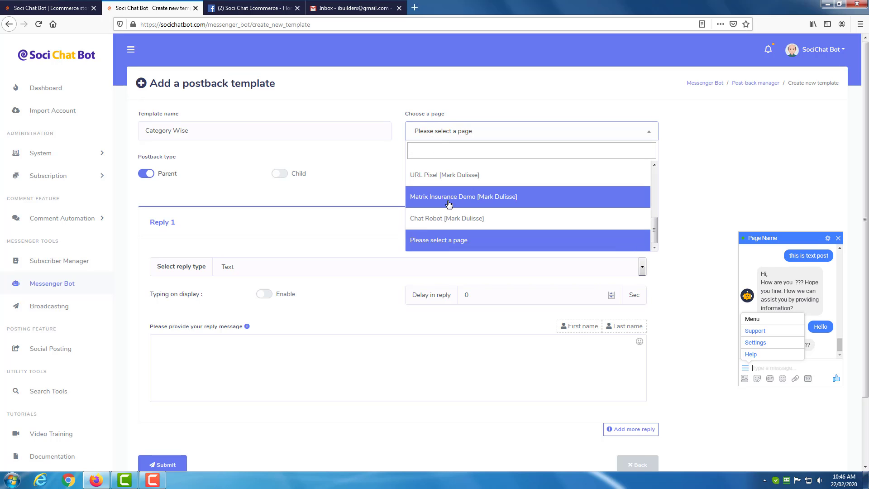
scroll(467, 203, "up", 4)
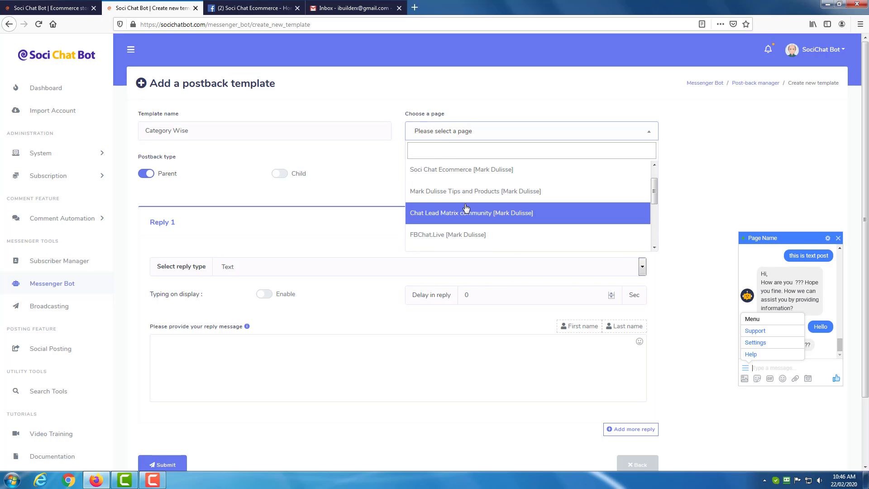
left_click(468, 169)
left_click(284, 175)
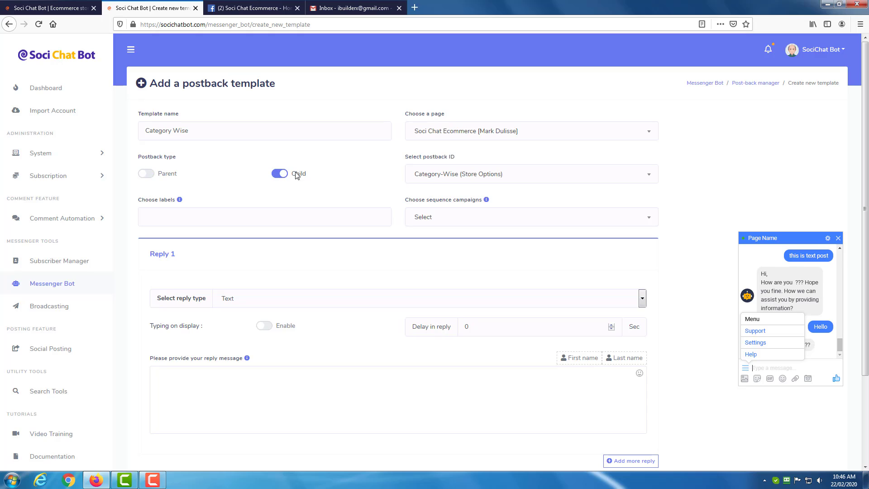
left_click(474, 181)
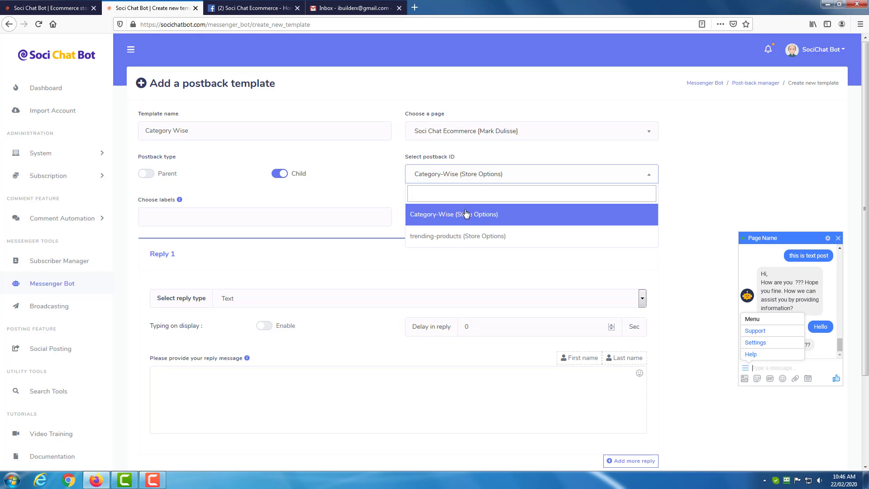
left_click(466, 214)
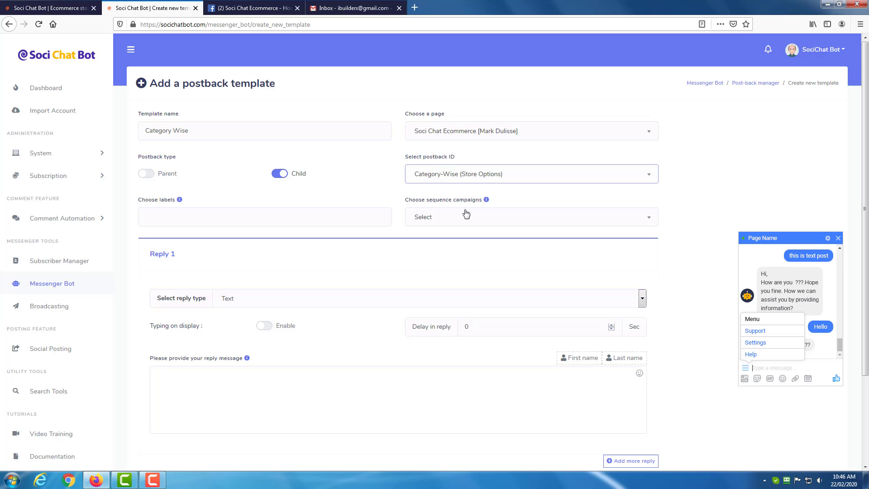
left_click(343, 216)
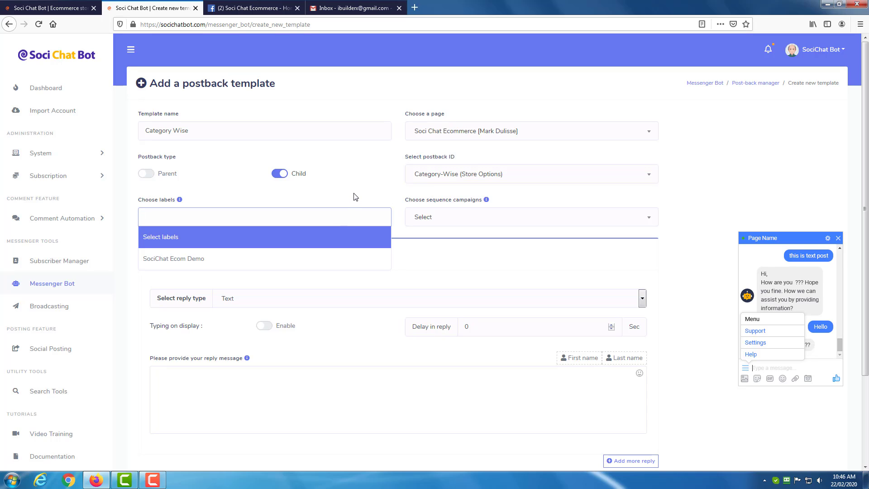
left_click(355, 196)
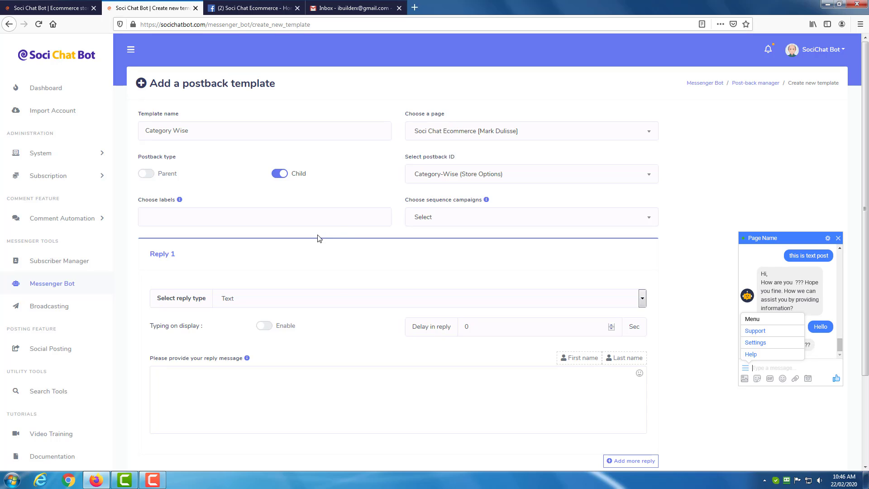
Step: Set Reply 1 to Quick reply, enable the typing display and set the reply delay to 2 seconds
left_click(322, 300)
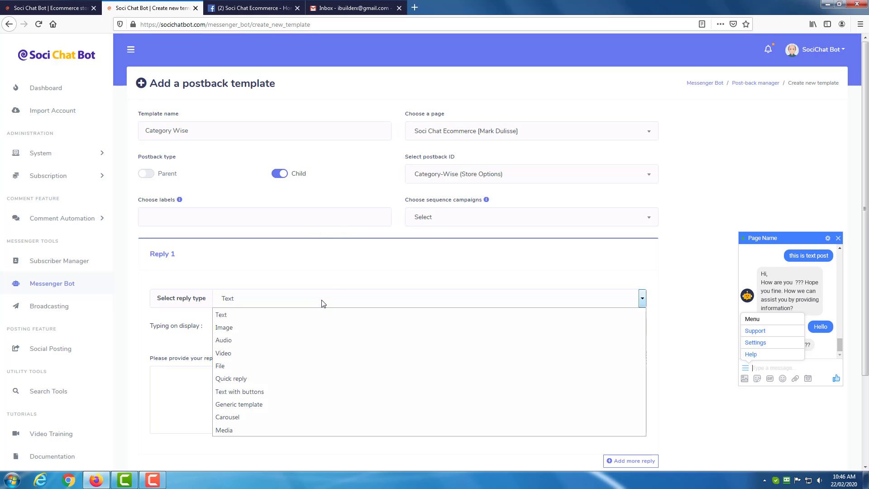
left_click(310, 378)
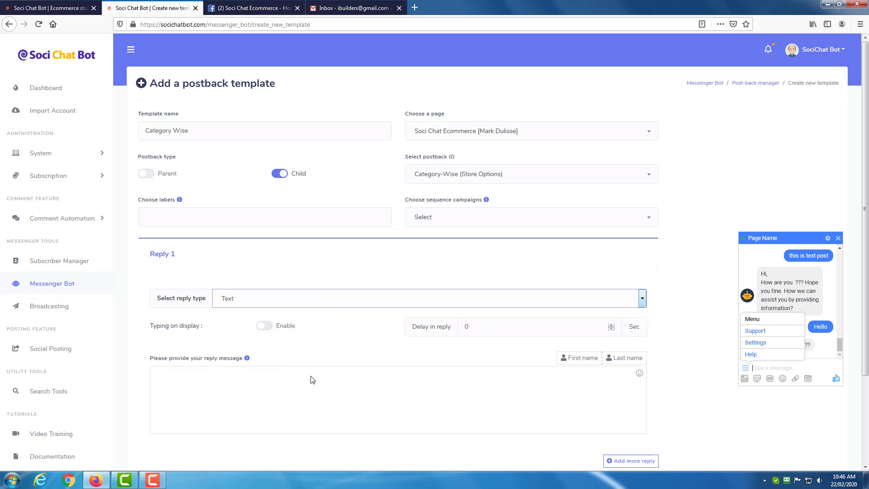
scroll(354, 256, "down", 2)
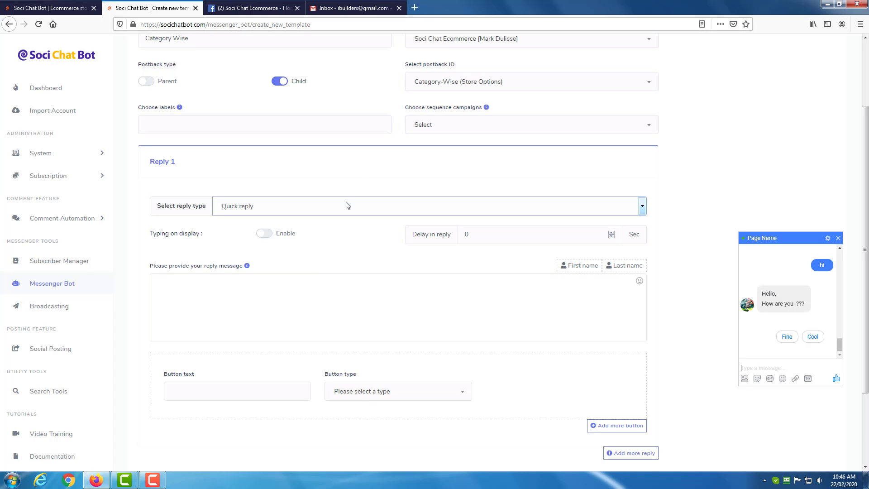
left_click(268, 234)
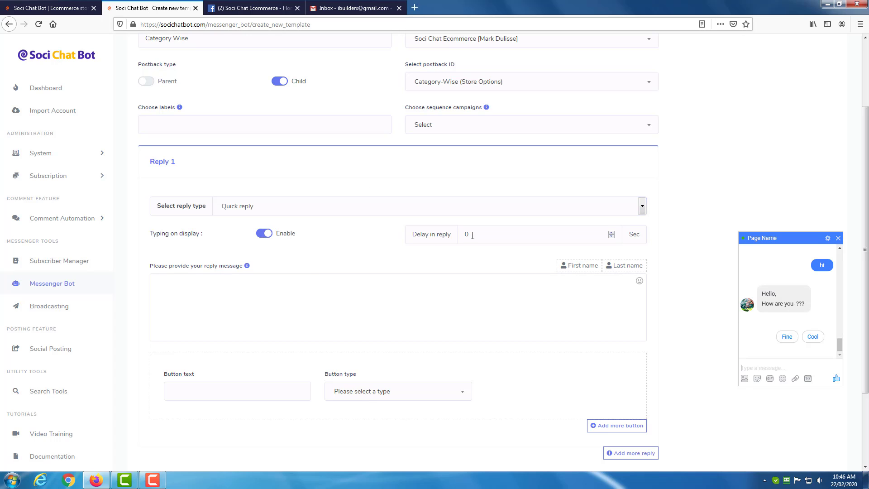
left_click(442, 238)
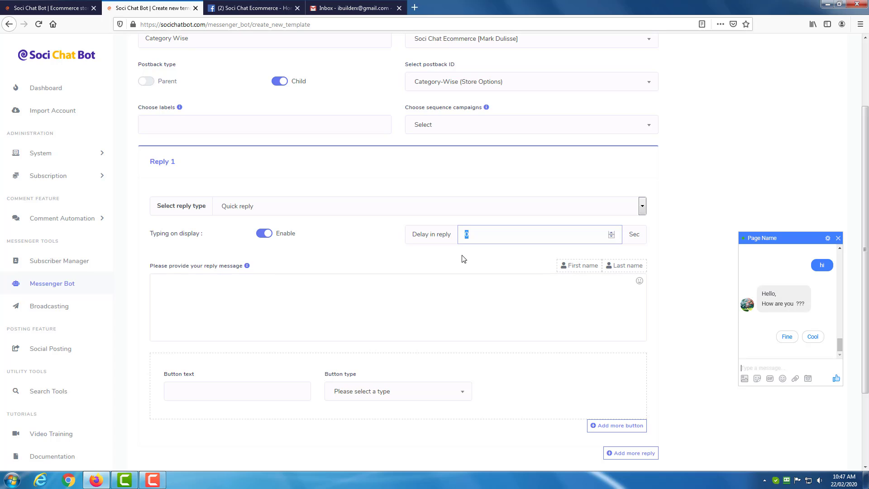
type("2")
Step: Enter the reply message "Please select the Category to pick your desired product."
scroll(387, 300, "down", 2)
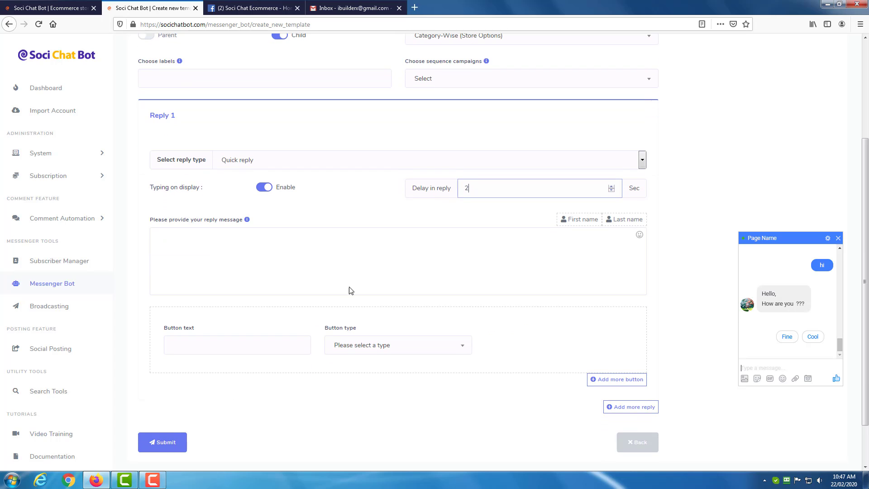
left_click(303, 257)
type("Pleas sel")
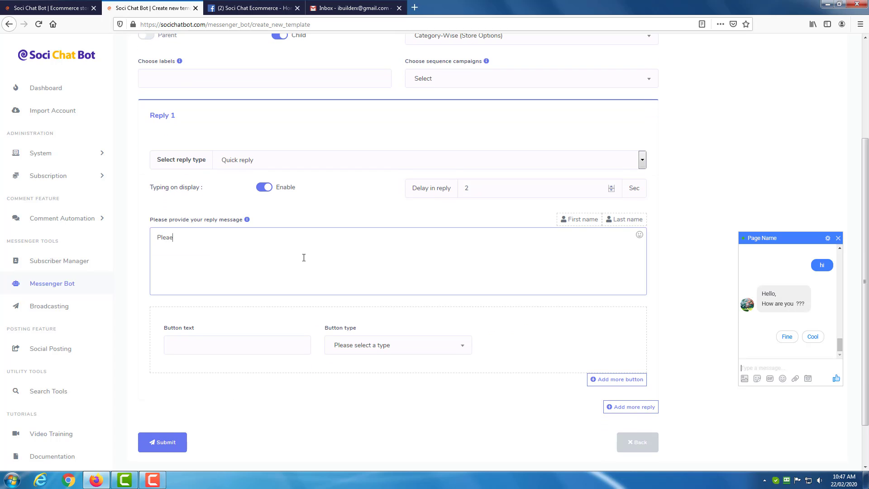
key("BackSpace")
key("BackSpace")
key("BackSpace")
key("BackSpace")
key("BackSpace")
type("se select the Care")
key("BackSpace")
key("BackSpace")
type("tegory to pick o")
key("BackSpace")
type("your desi")
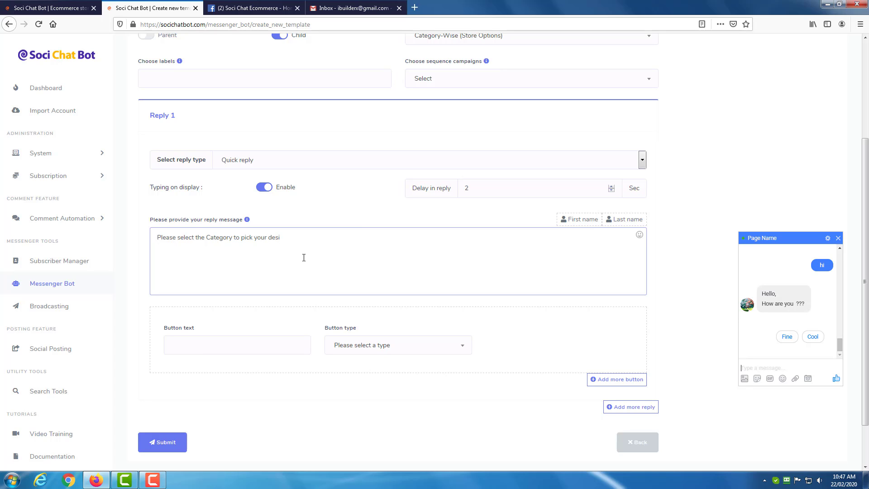
type("red product.")
Step: Label the first quick reply button T-Shirt and set its type to Post back
left_click(246, 338)
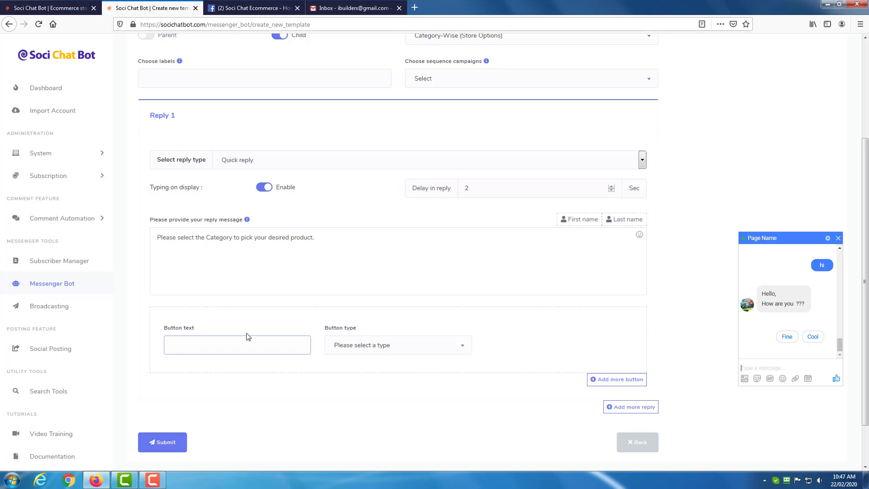
type("T")
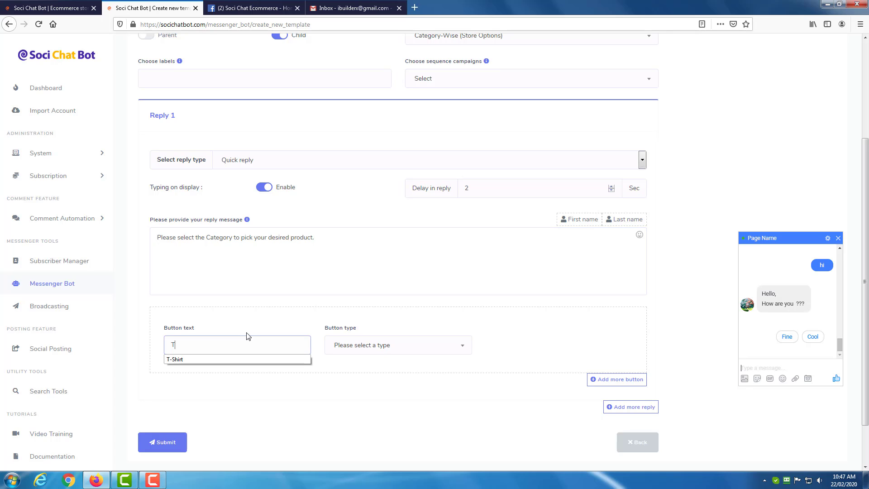
left_click(240, 360)
left_click(369, 352)
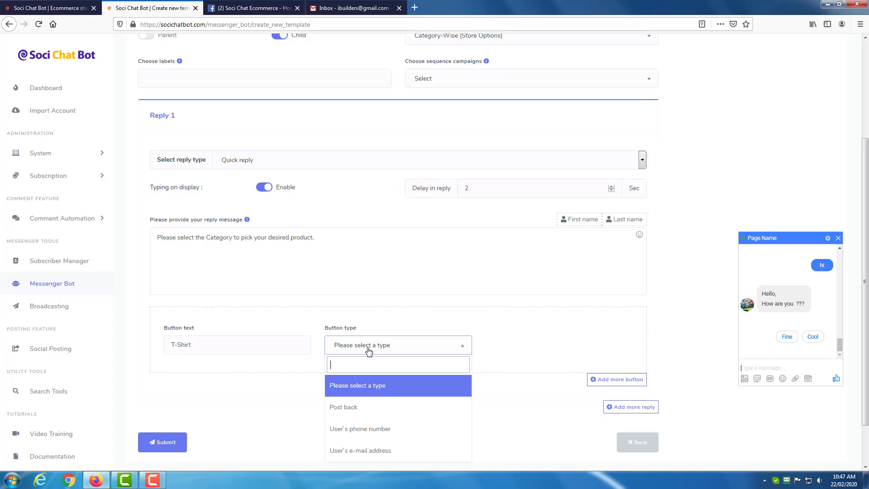
scroll(371, 363, "down", 1)
left_click(371, 364)
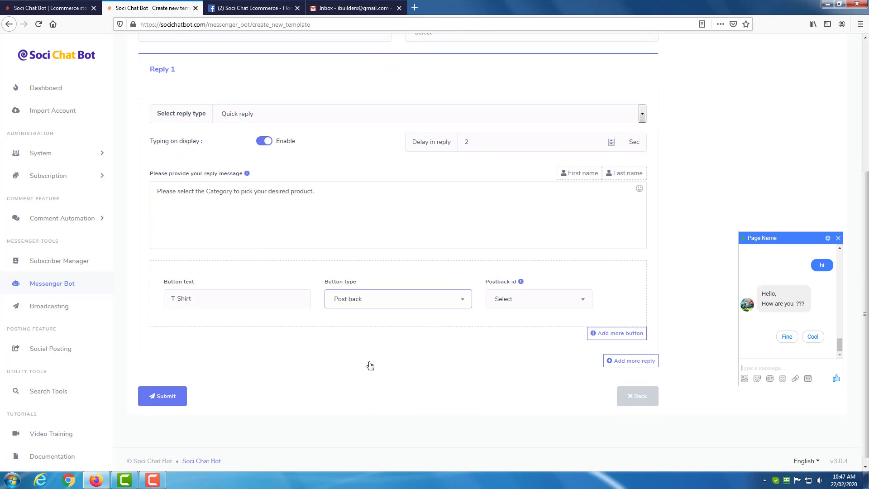
left_click(527, 308)
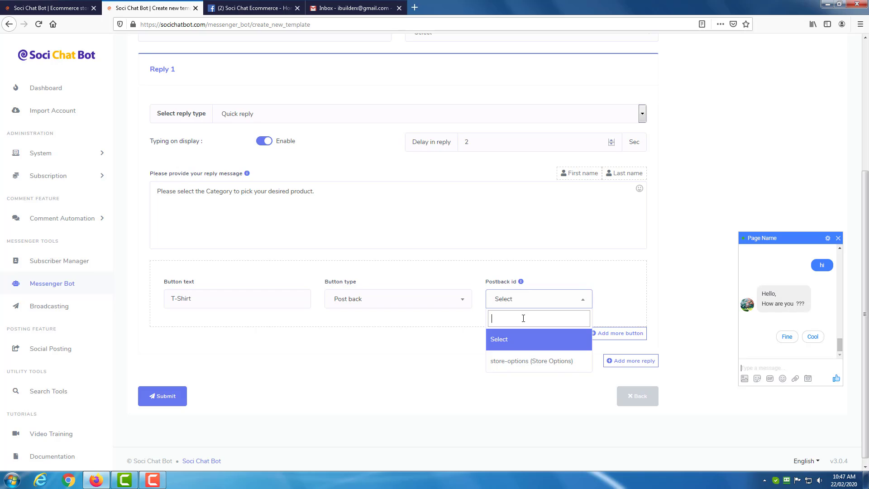
type("T-Shirt")
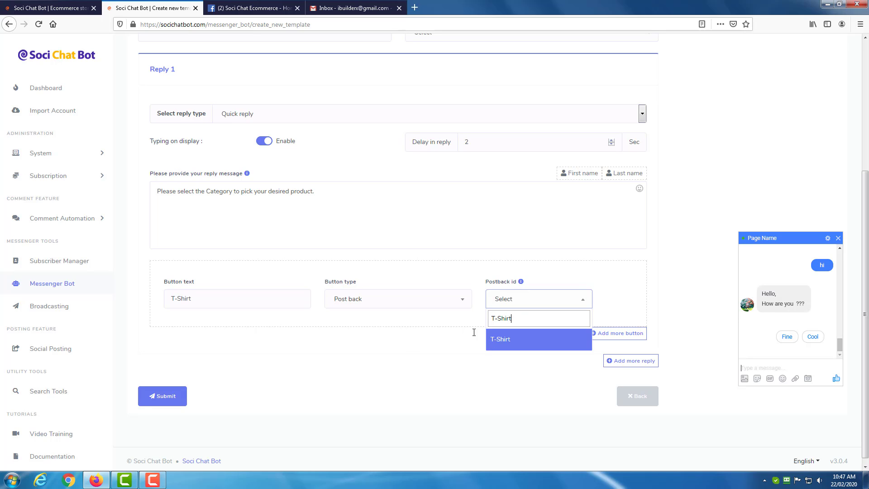
left_click(397, 352)
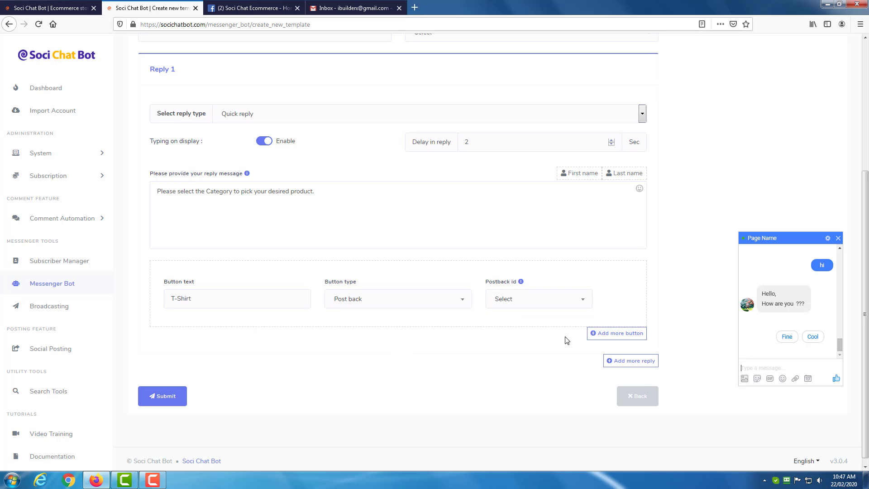
left_click(601, 336)
left_click(438, 307)
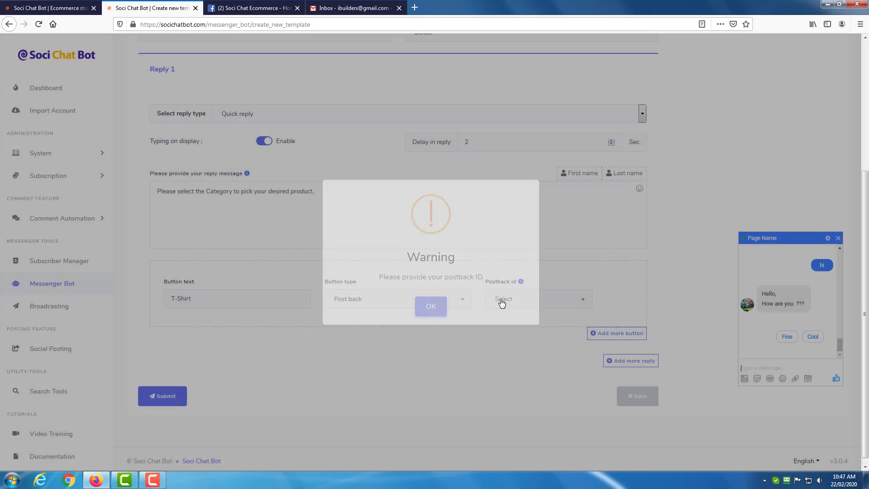
Step: Set the T-Shirt button's postback ID to a new T-Shirt entry
left_click(529, 300)
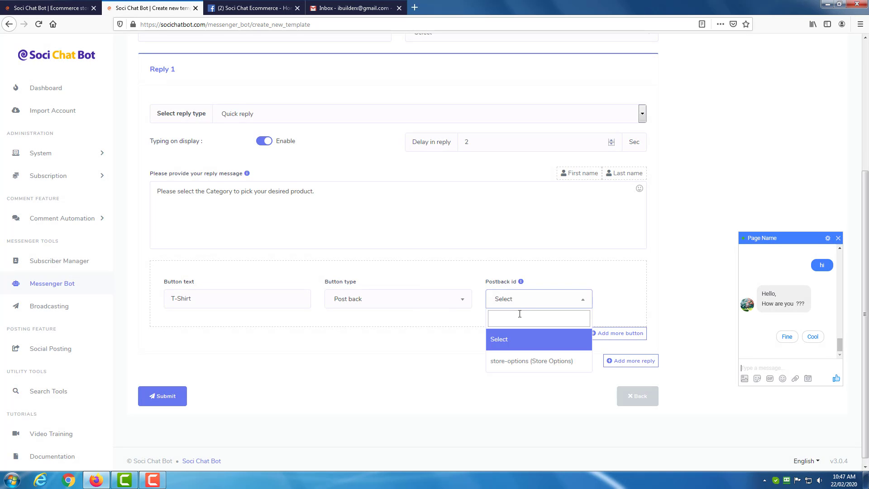
type("T-Shi")
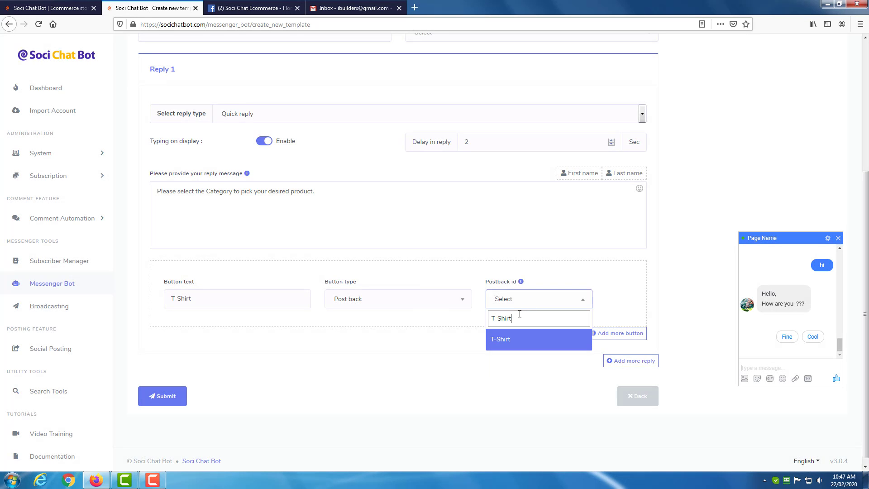
type("rt")
key("Return")
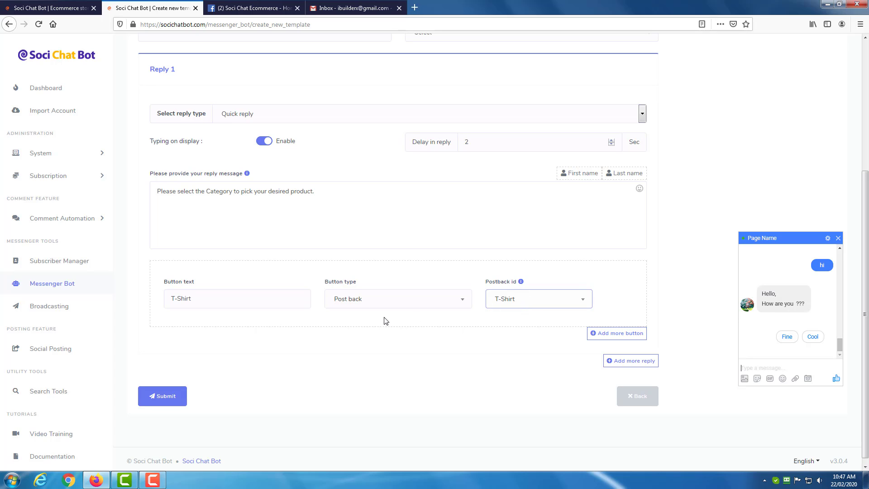
Step: Add a second quick reply button labelled Half Sleeve Shirt and set its type to Post back
left_click(598, 334)
left_click(597, 334)
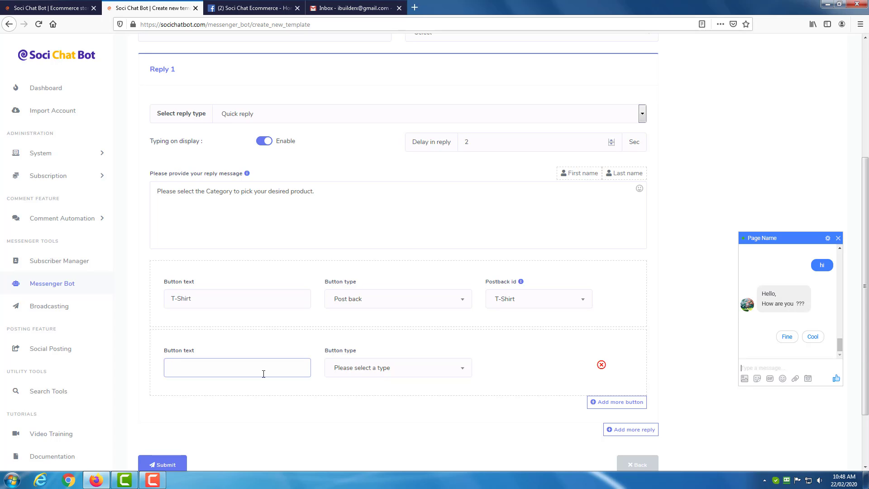
type("Half Sleeve Shirt")
left_click(375, 369)
left_click(362, 304)
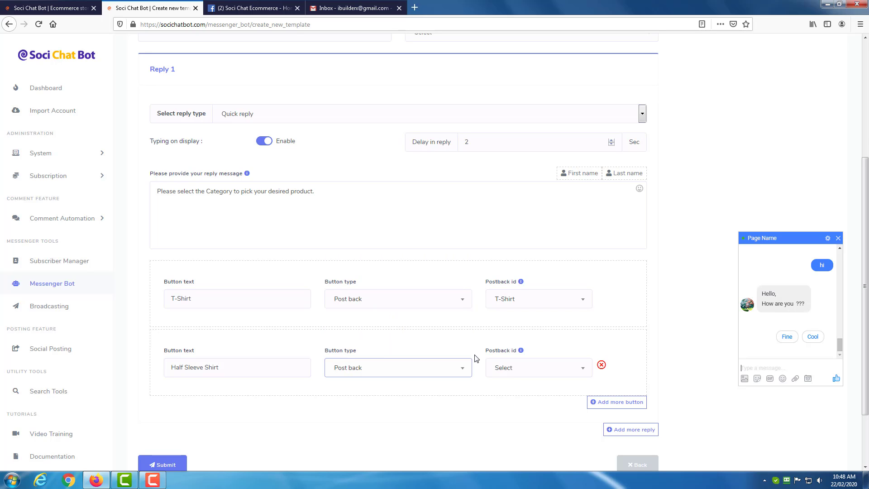
Step: Set the Half Sleeve Shirt button's postback ID to a new Half-Sleeve-Shirt entry
left_click(520, 372)
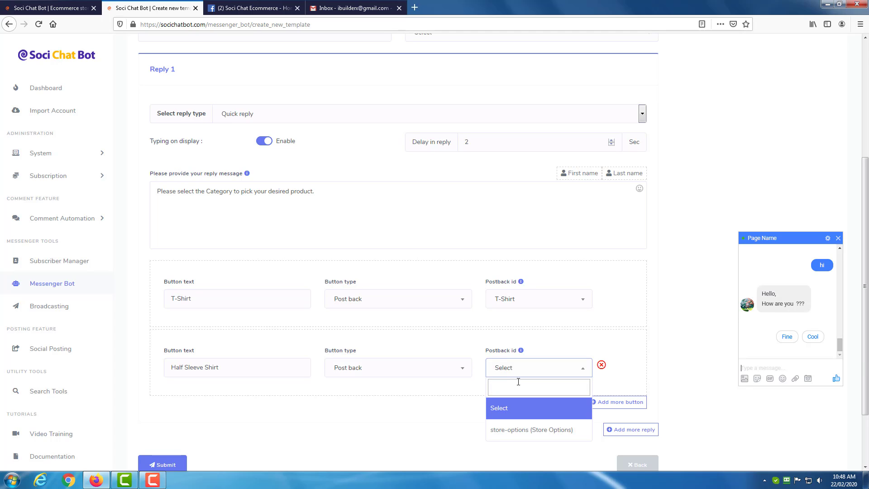
type("Half")
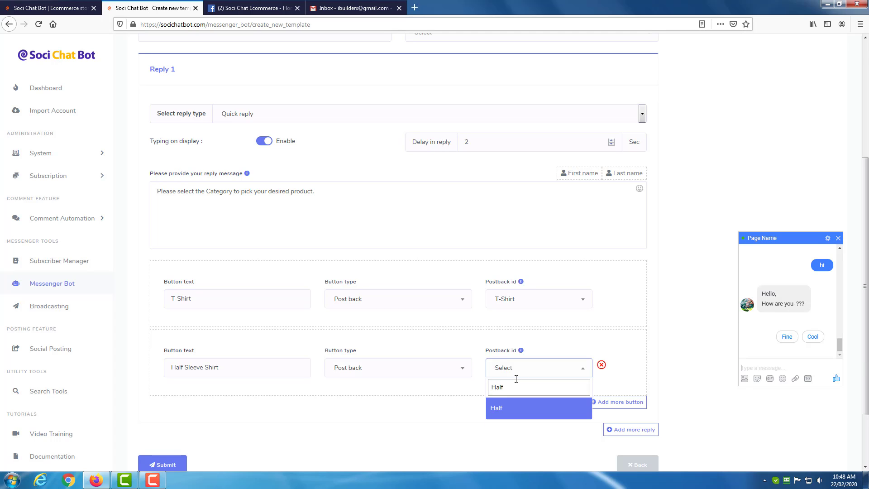
type("-Sleeve-Shirt")
key("Return")
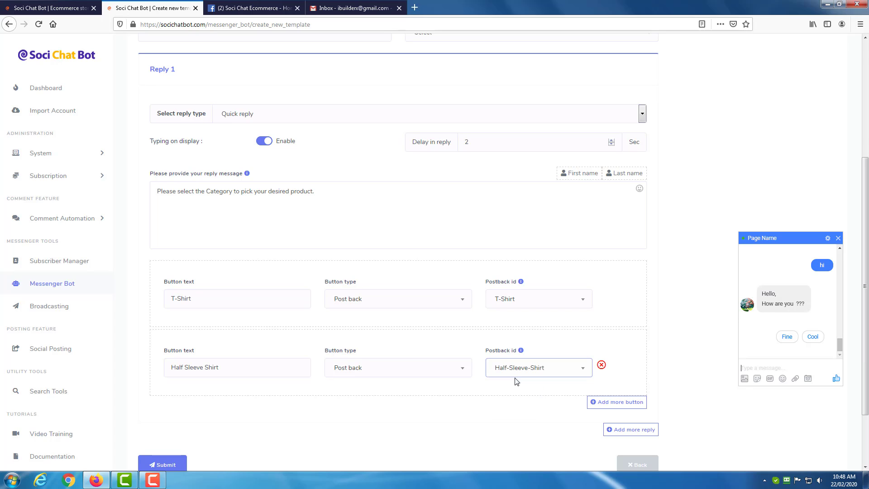
Step: Add a third quick reply button labelled Long Sleeve Shirt with the Post back type
left_click(593, 403)
scroll(392, 380, "down", 2)
left_click(258, 387)
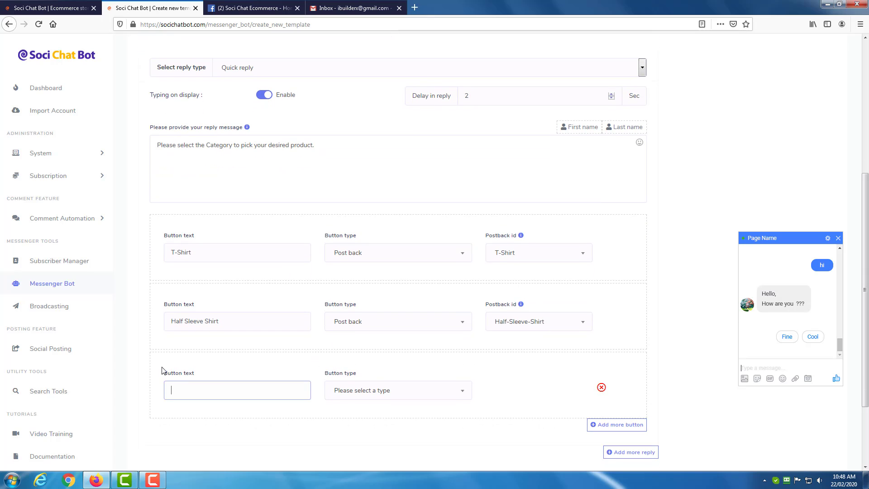
type("Long Sleeve Shirt")
left_click(349, 389)
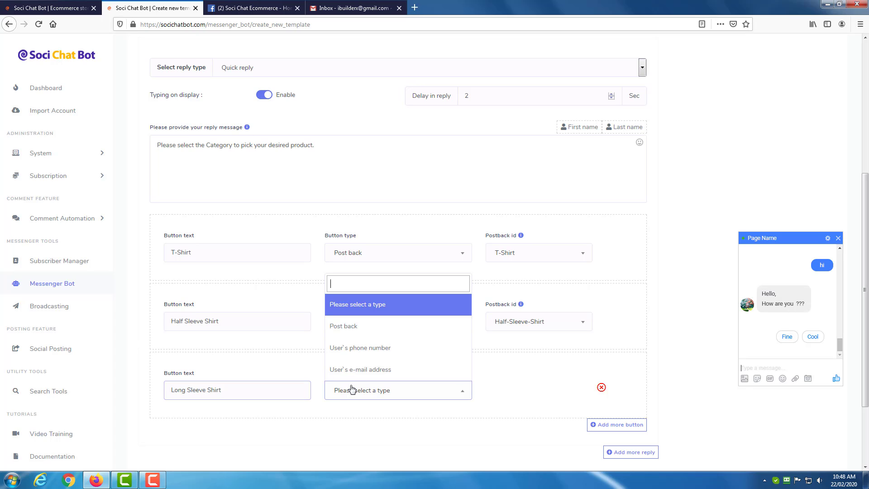
left_click(357, 329)
Step: Set the Long Sleeve Shirt button's postback ID to a new Long-Sleeve-Shirt entry
left_click(528, 392)
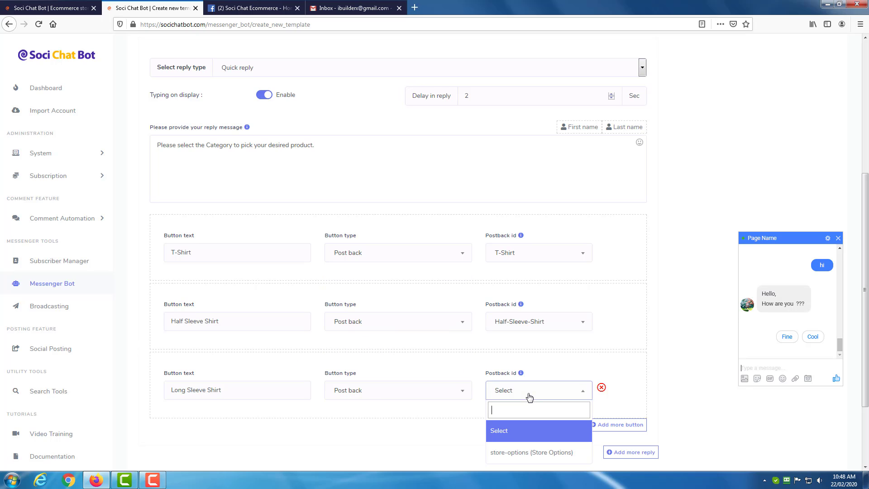
type("Long-Sl")
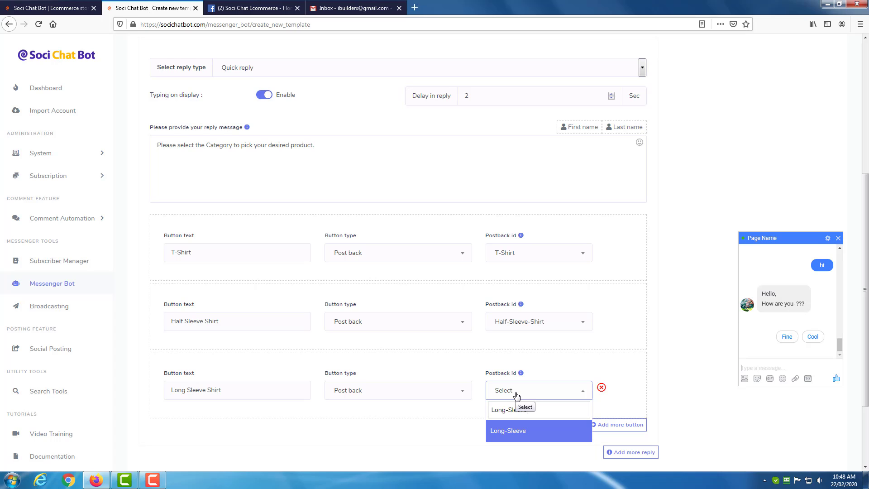
type("eeve-Shiret")
key("BackSpace")
key("BackSpace")
type("t")
key("Return")
Step: Add a fourth quick reply button labelled Shoes, of type Post back, with the new postback ID Shoes
scroll(378, 403, "down", 2)
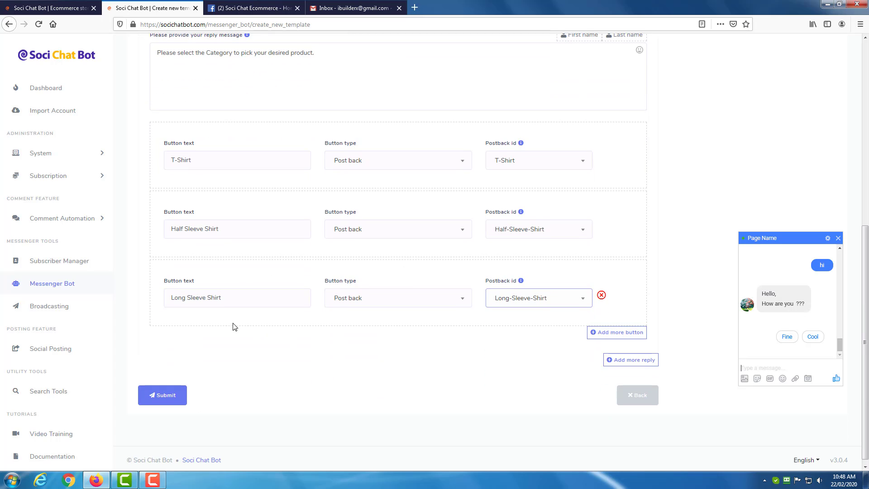
left_click(607, 333)
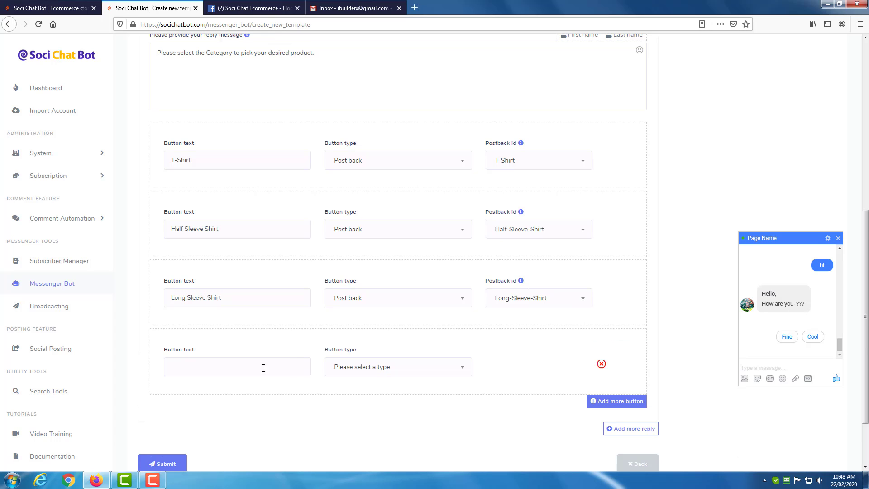
left_click(244, 368)
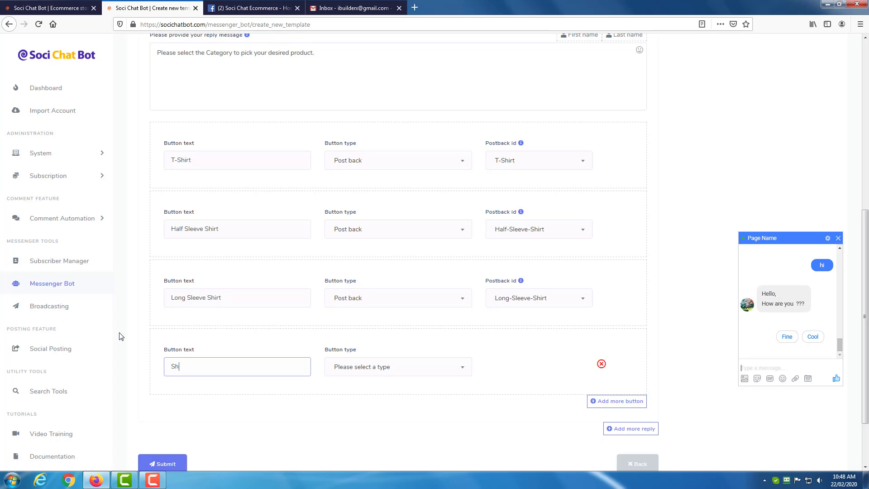
left_click(338, 366)
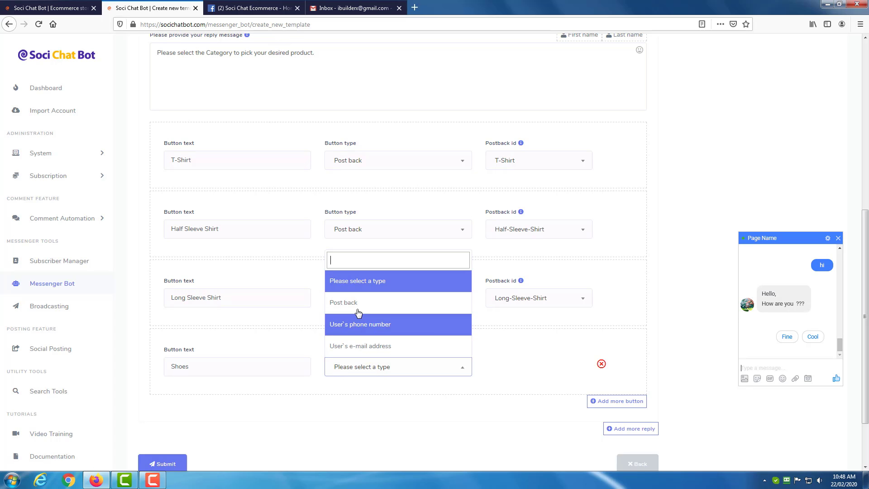
left_click(353, 301)
left_click(536, 375)
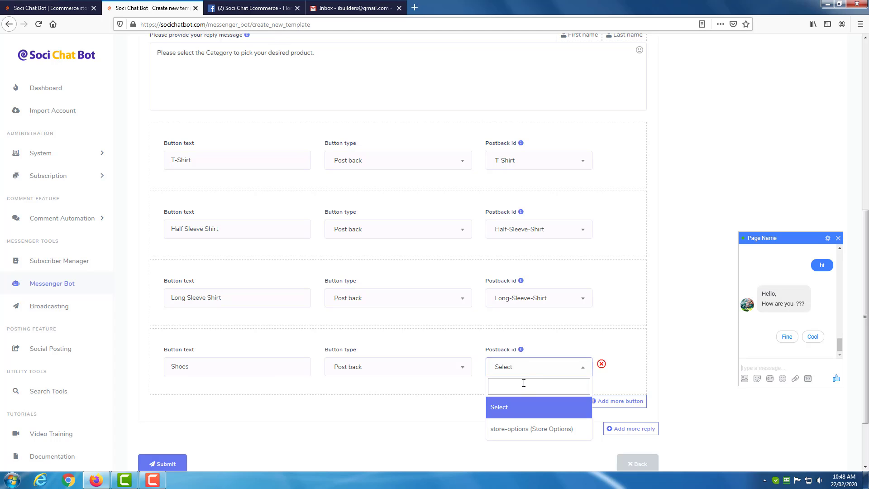
type("Shoes")
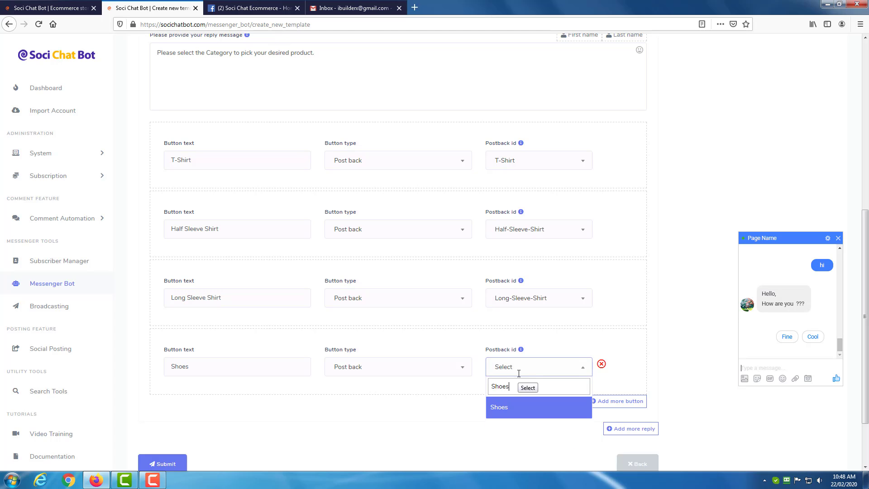
key("Return")
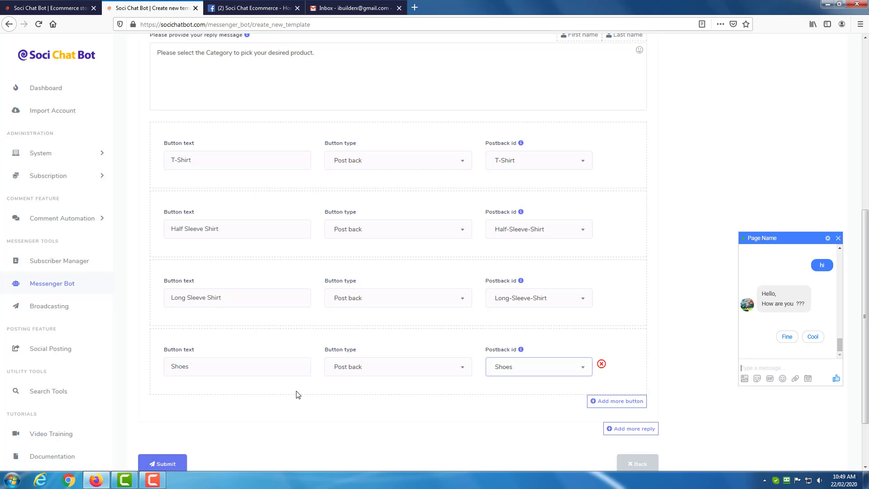
Step: Add a fifth quick reply button labelled Watches, of type Post back, with the new postback ID Watches
left_click(599, 401)
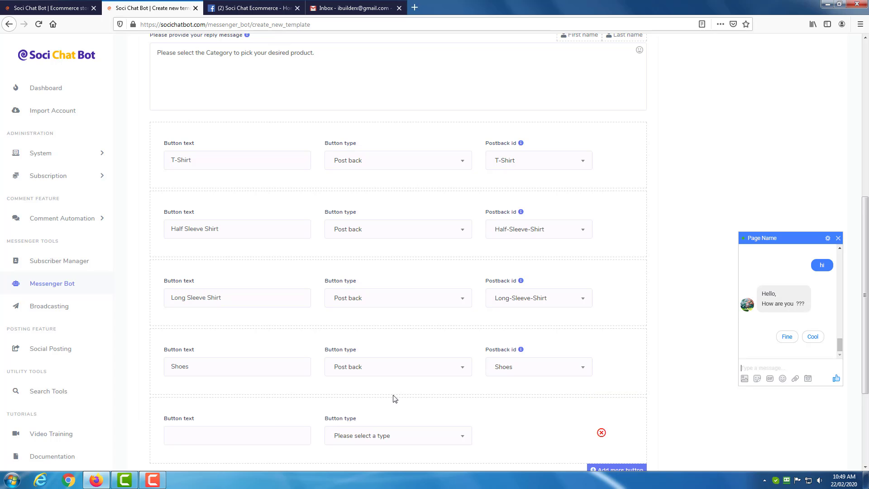
left_click(251, 430)
type("Watc")
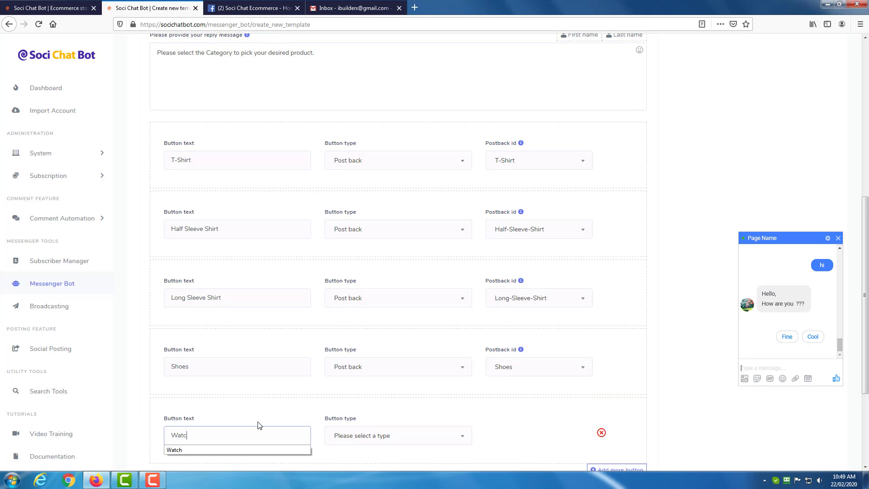
type("hes")
scroll(406, 369, "down", 2)
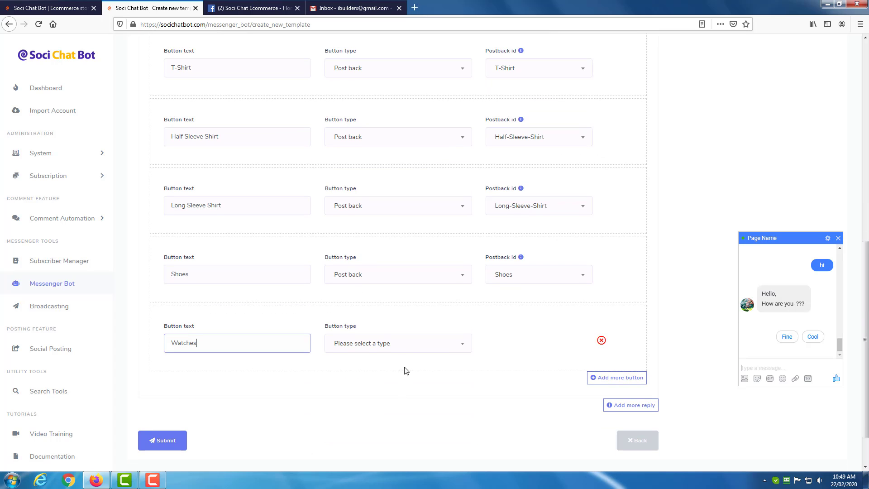
left_click(407, 352)
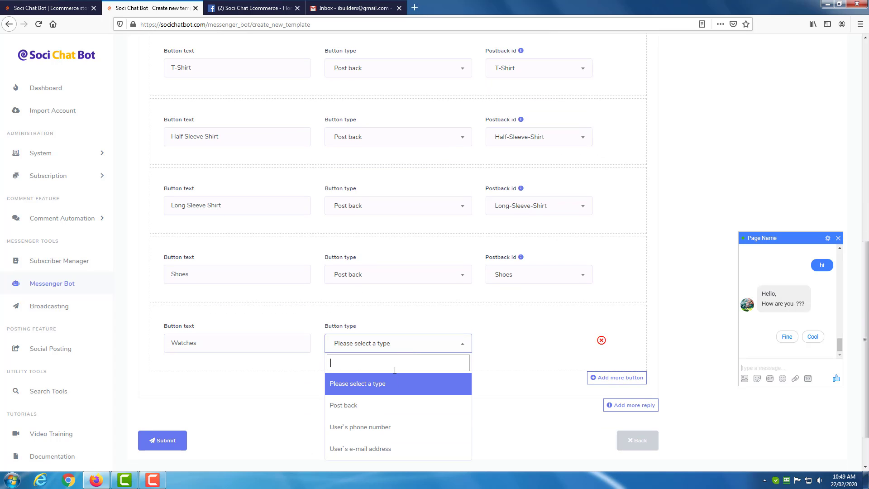
left_click(388, 406)
left_click(533, 350)
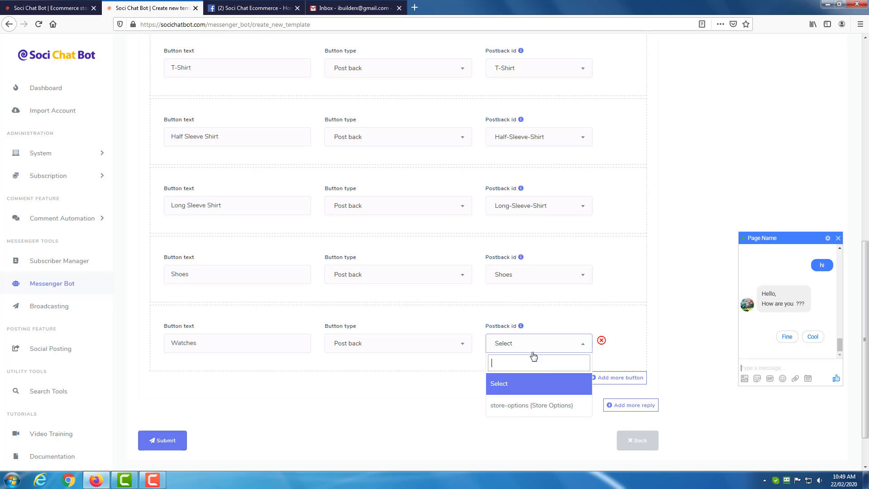
type("Watches")
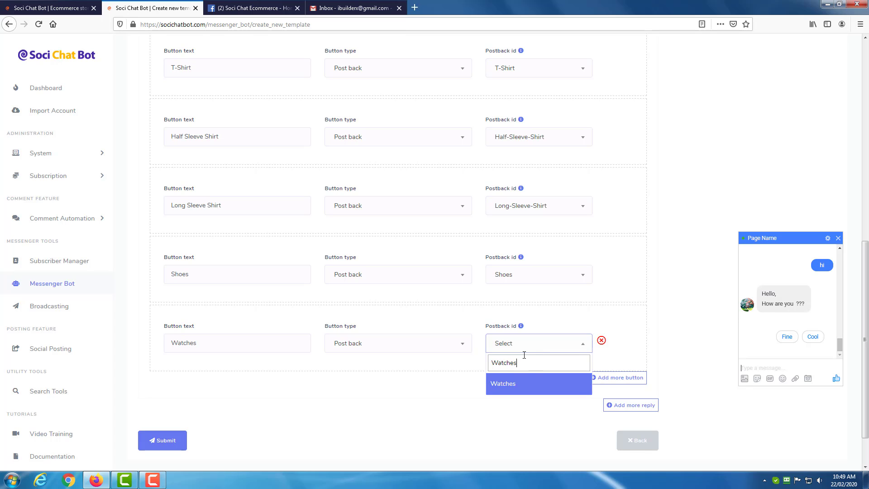
key("Return")
Step: Add a sixth quick reply button labelled Pant Jeans, of type Post back, with the new postback ID Pant-Jeans
left_click(626, 379)
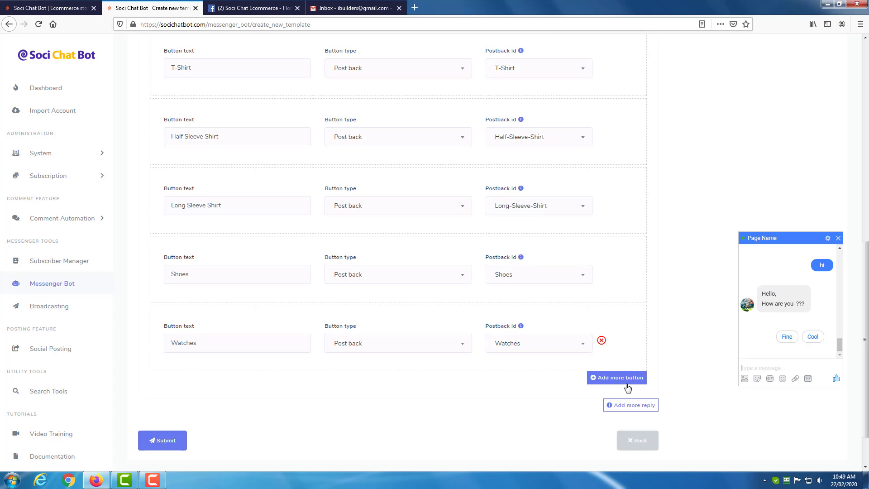
left_click(262, 419)
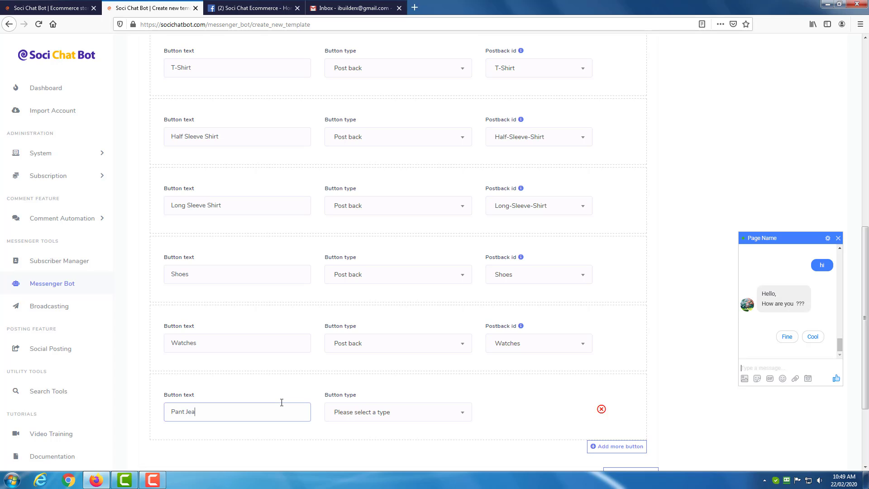
type("Pant Jeans")
left_click(352, 413)
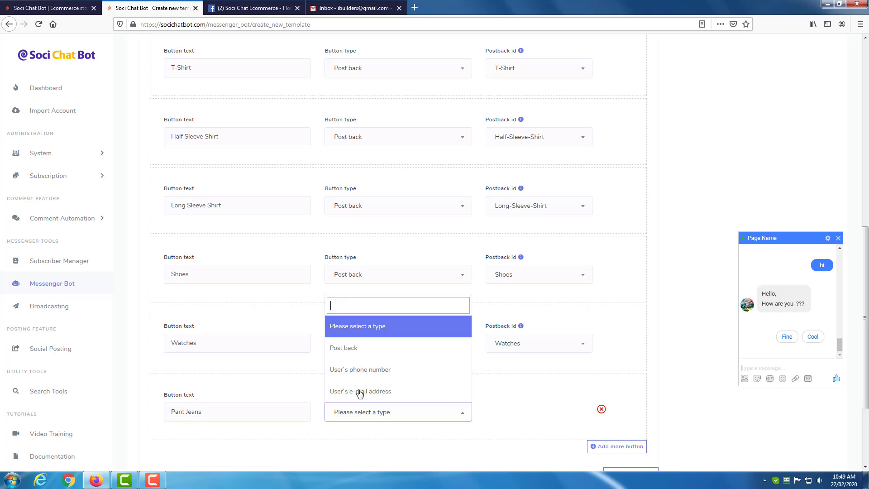
left_click(359, 350)
left_click(512, 415)
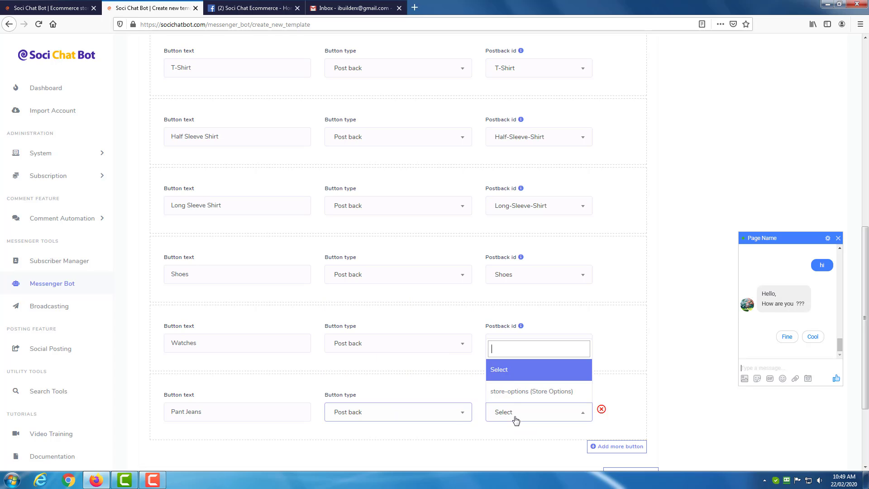
type("Pant-Jeans")
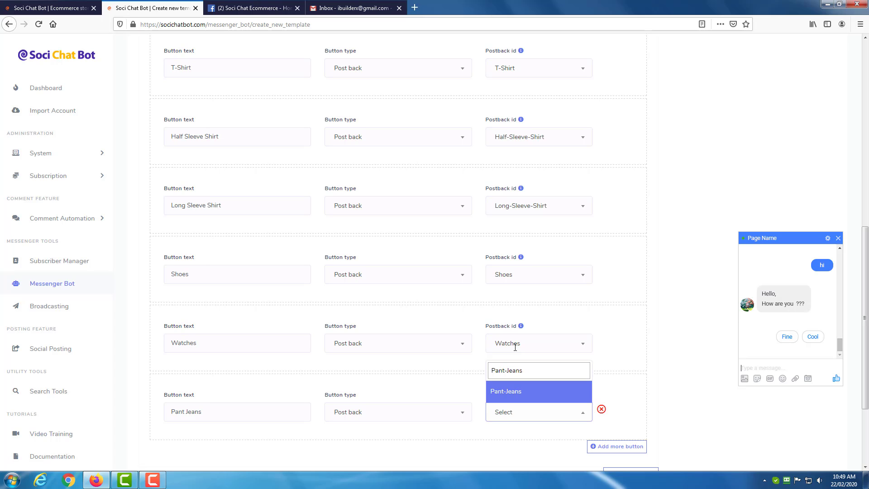
key("Return")
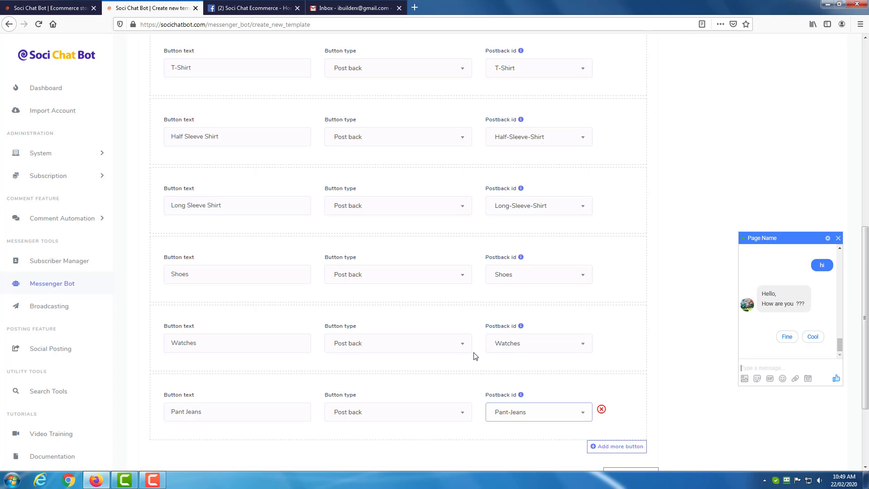
Step: Add a seventh quick reply button labelled Jackets and set its type to Post back
scroll(475, 356, "down", 3)
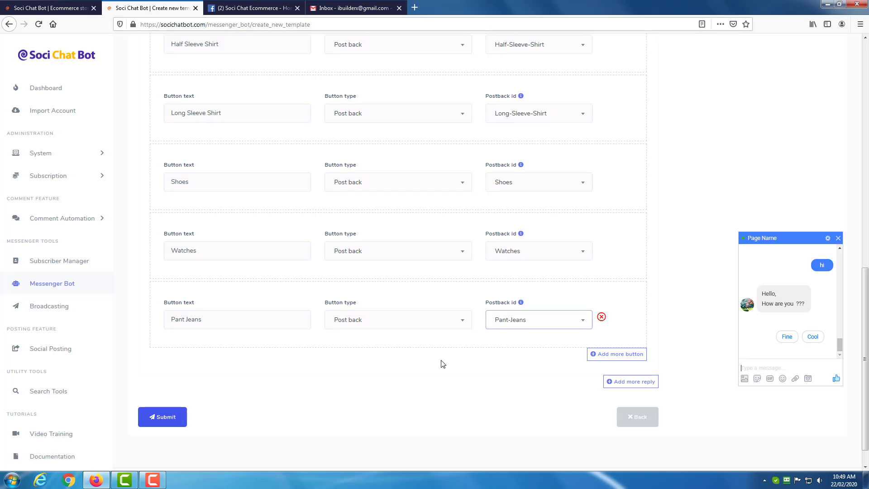
left_click(593, 354)
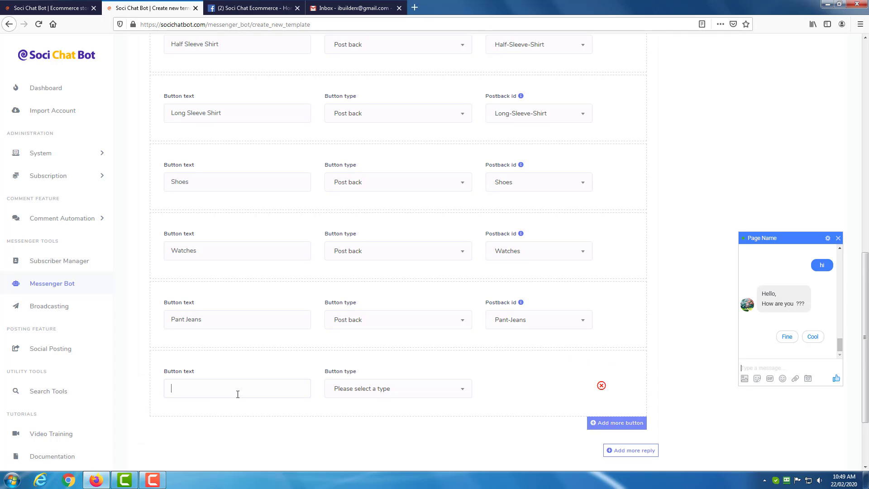
left_click(238, 391)
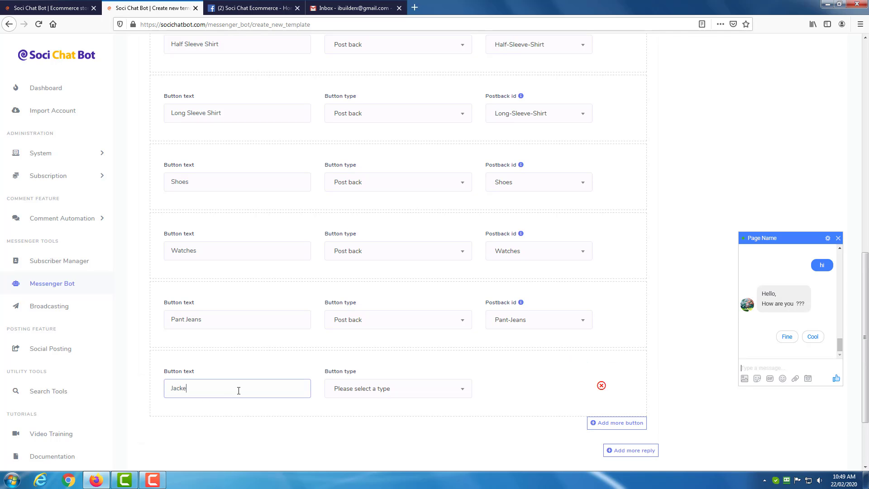
left_click(331, 393)
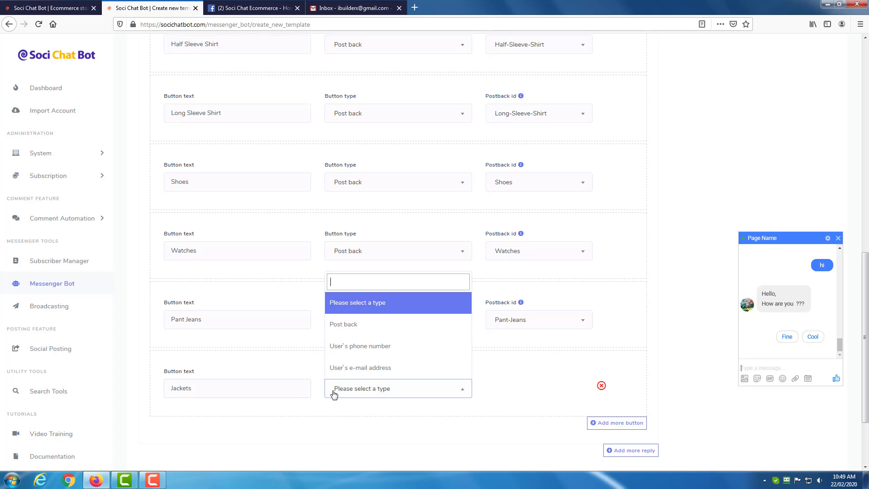
left_click(348, 325)
Step: Try to set the Jackets button's postback ID to a new Jackets entry
left_click(519, 392)
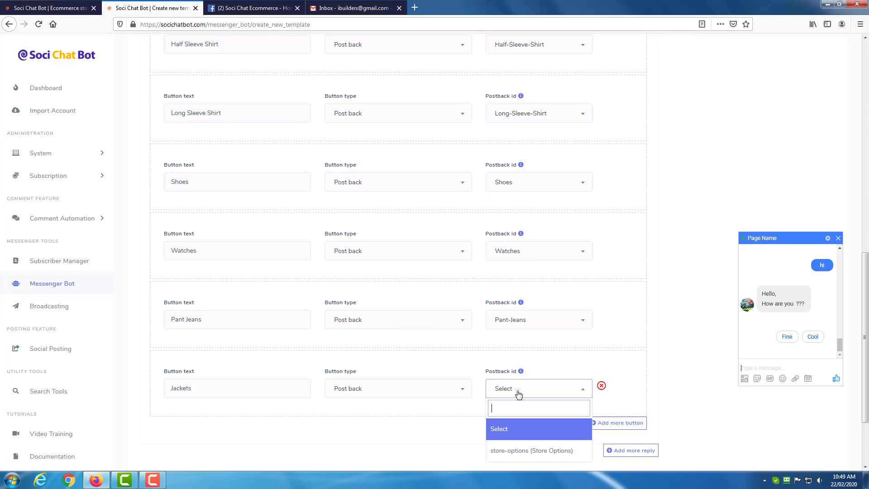
type("Jackets")
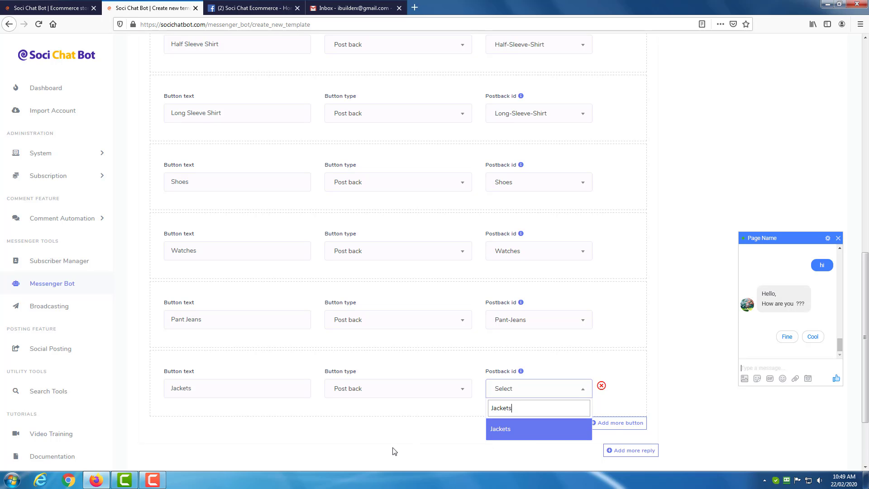
left_click(393, 451)
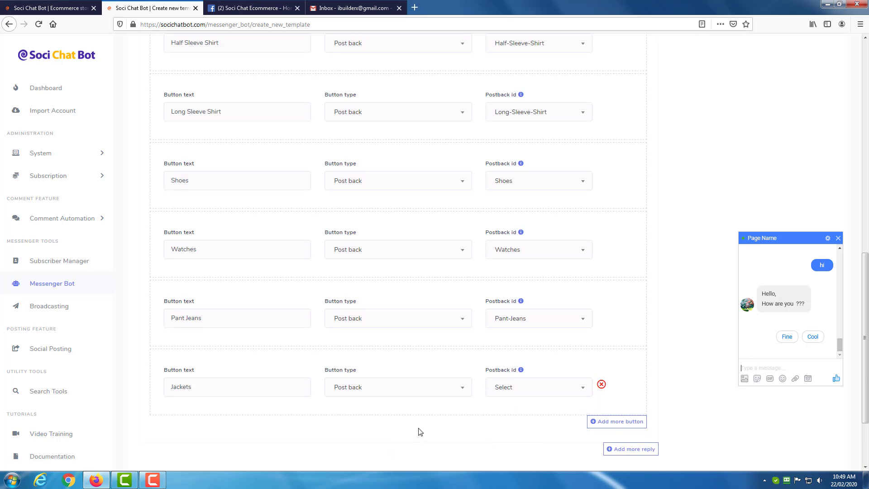
Step: Try to submit the Category Wise template without a postback ID on the Jackets button
scroll(419, 432, "down", 2)
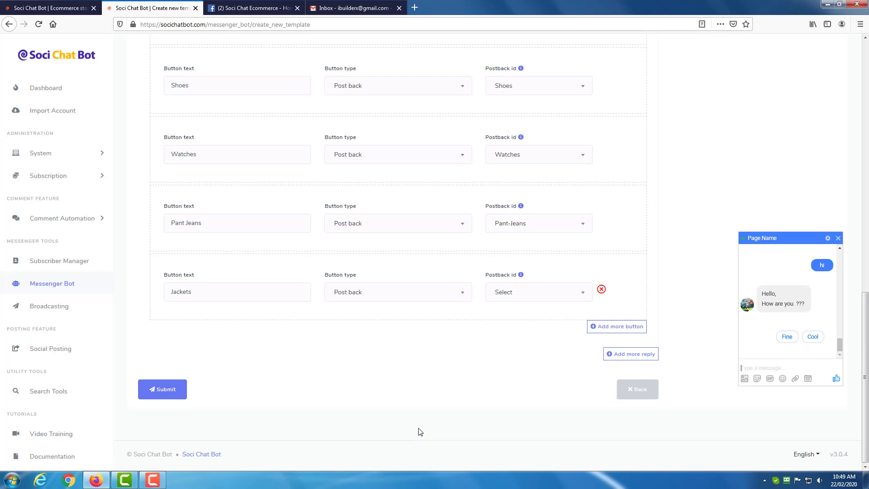
left_click(174, 398)
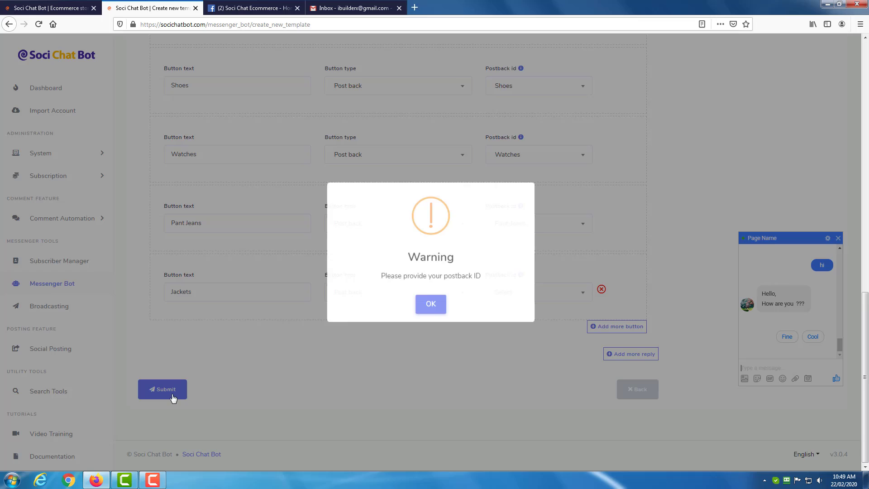
left_click(431, 307)
Step: Set the Jackets button's postback ID to a new Jackets entry and submit the Category Wise template
left_click(510, 297)
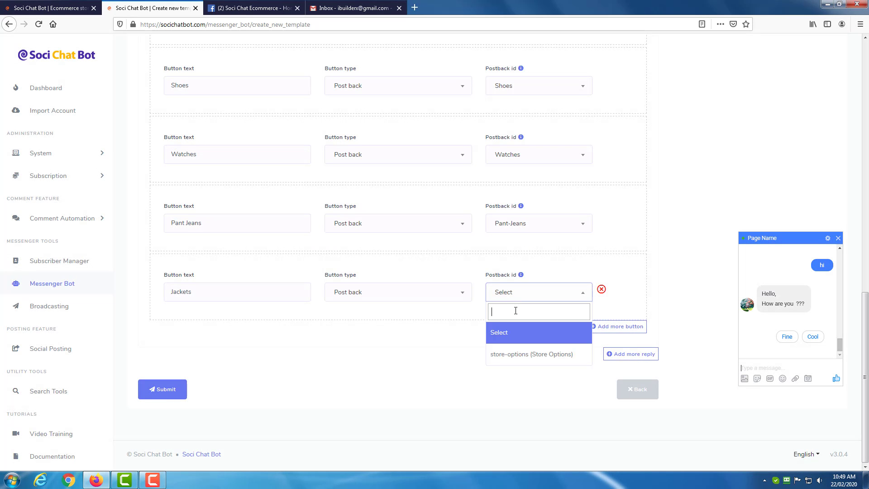
type("j")
key("BackSpace")
type("Jackets")
key("Return")
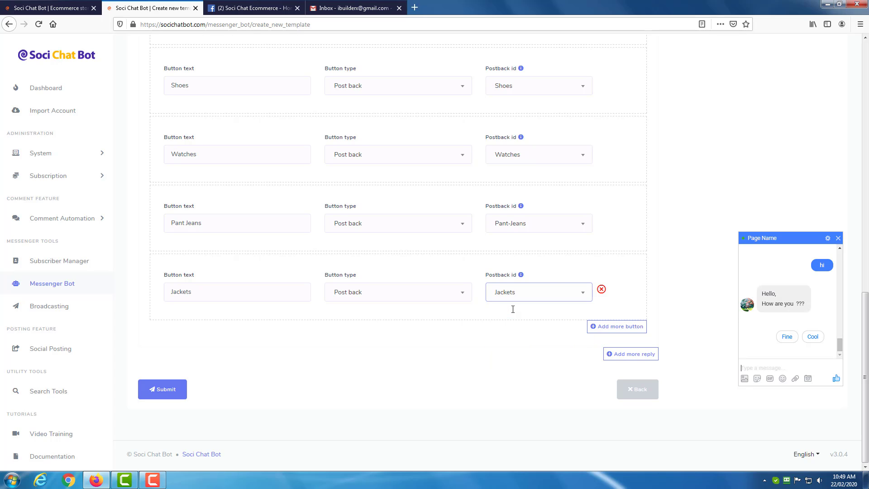
left_click(168, 389)
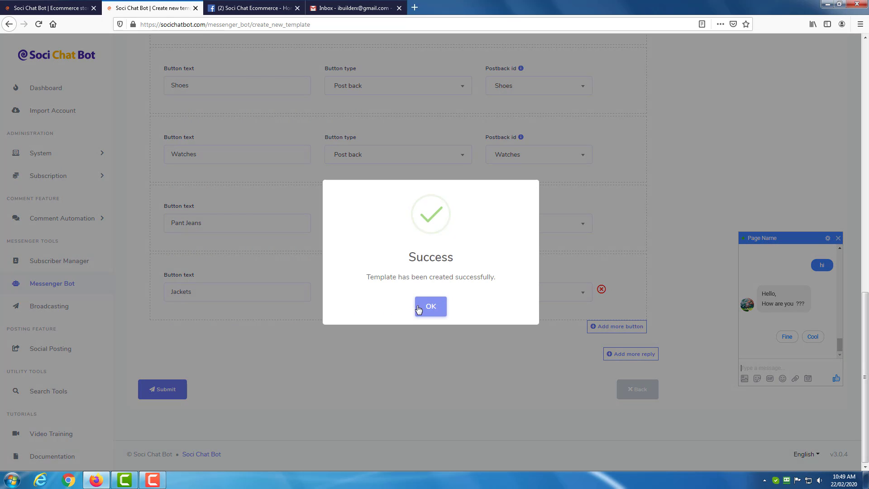
left_click(430, 306)
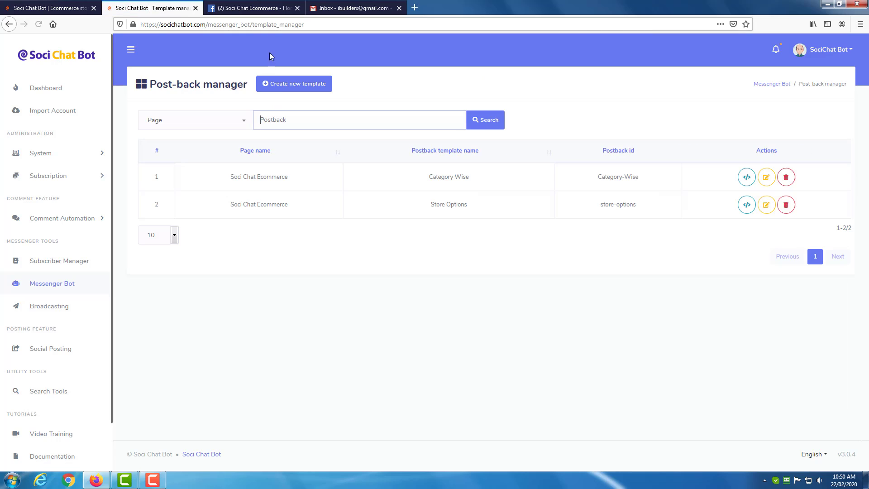
Step: Switch to the Soci Chat Ecommerce Facebook page, test its Send Message button and ask to demo a Soci Chat store
left_click(256, 10)
mouse_move(538, 244)
left_click(502, 263)
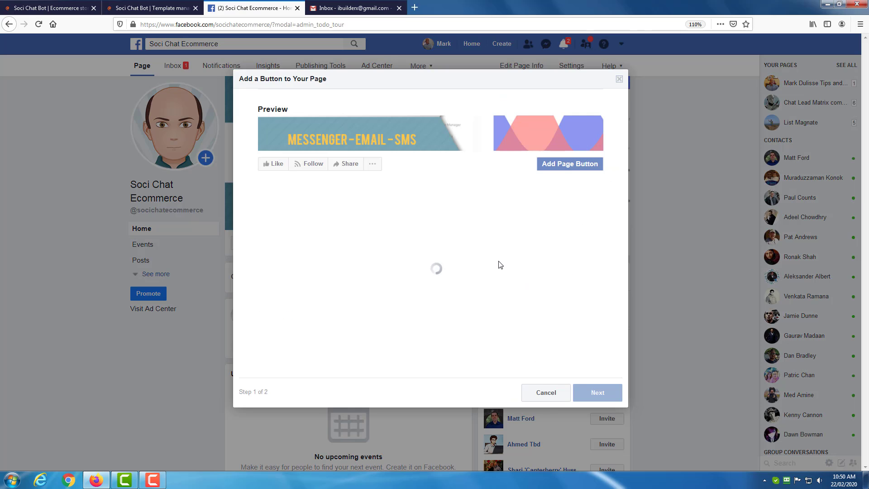
left_click(560, 380)
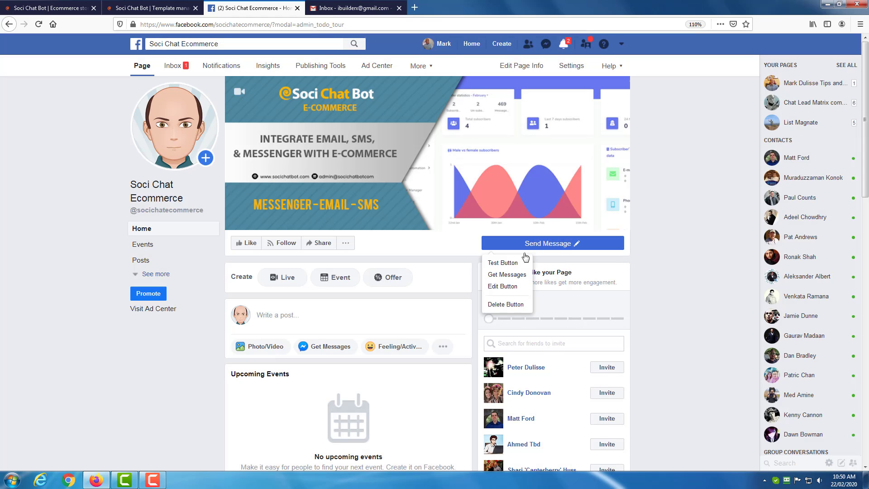
left_click(502, 260)
left_click(674, 402)
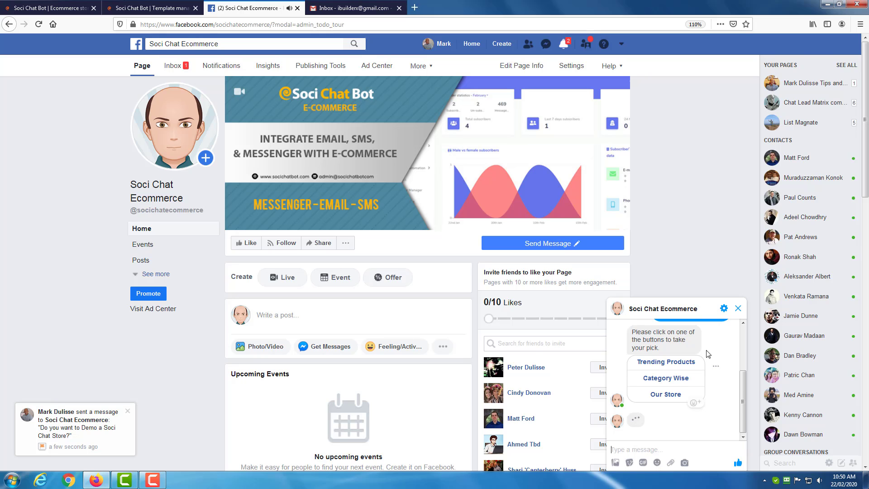
Step: Choose Category Wise in the chat and look through the product category quick replies
scroll(708, 355, "up", 3)
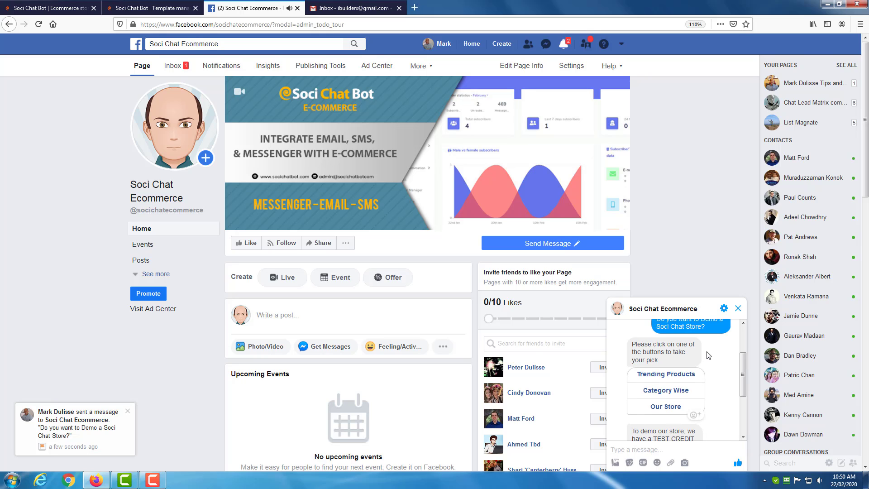
left_click(673, 388)
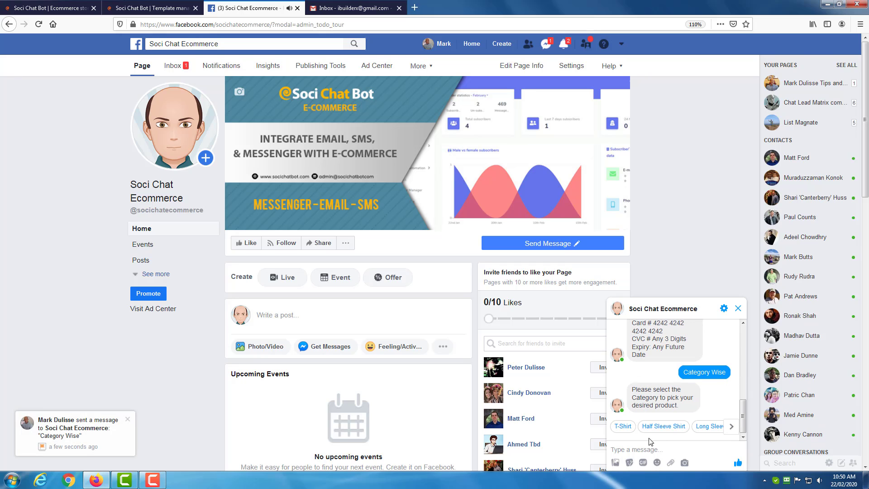
left_click(733, 429)
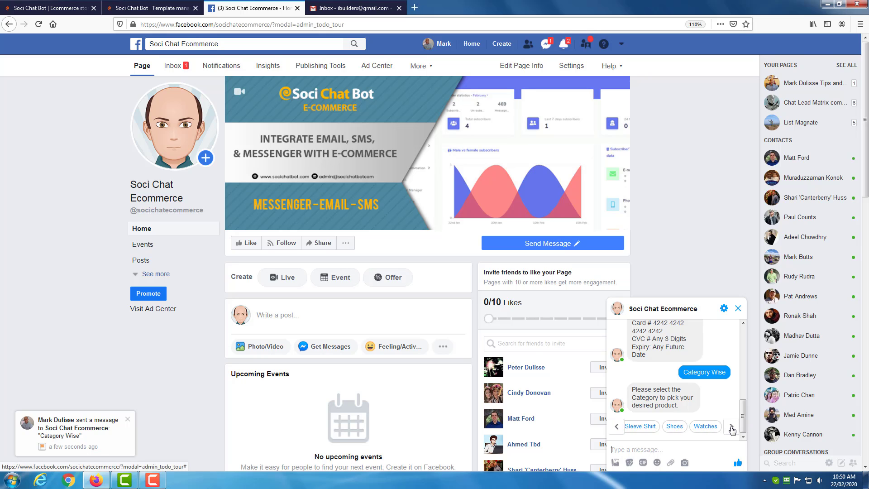
left_click(732, 428)
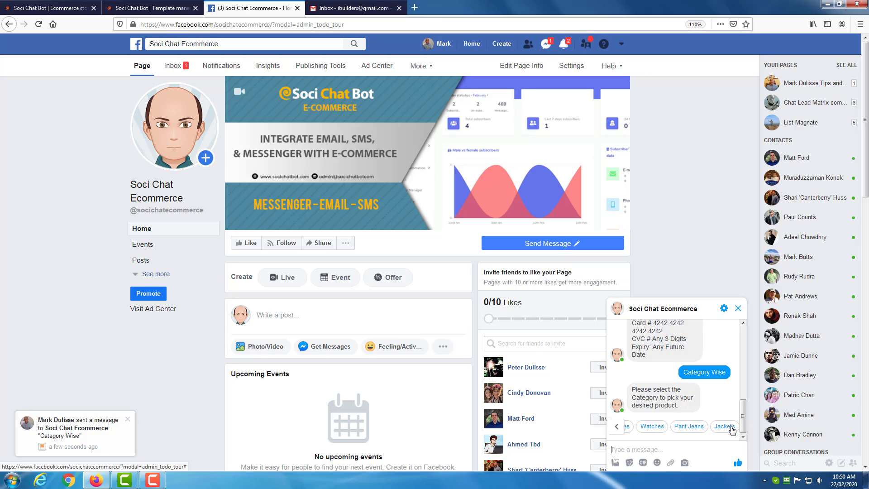
left_click(617, 427)
left_click(617, 427)
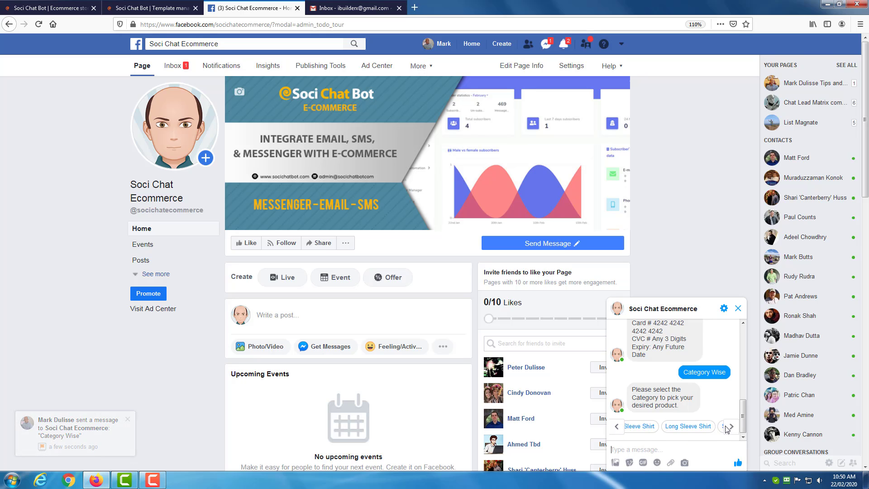
Step: Open Our Store from the chat and filter its products by the T-Shirt category
scroll(653, 362, "up", 3)
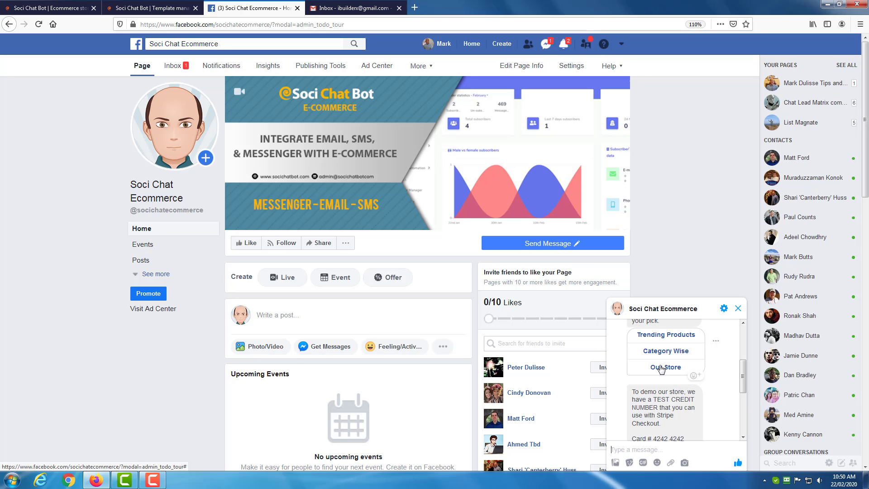
left_click(661, 367)
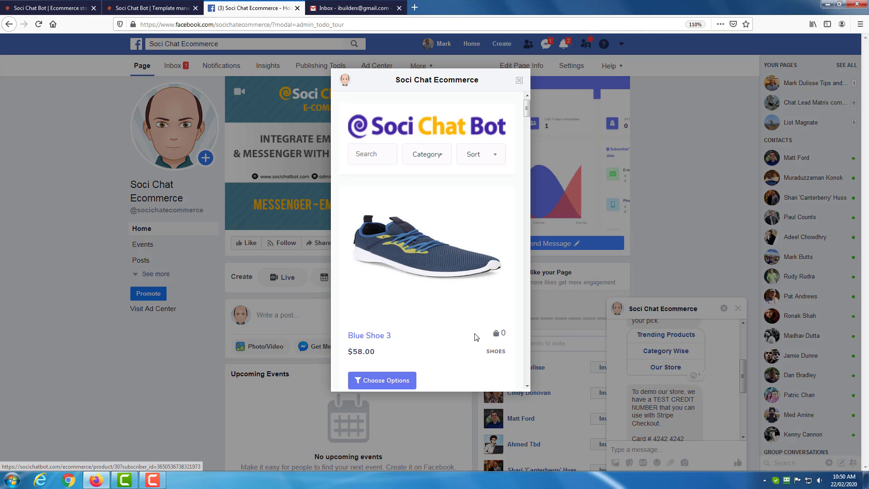
scroll(519, 172, "down", 5)
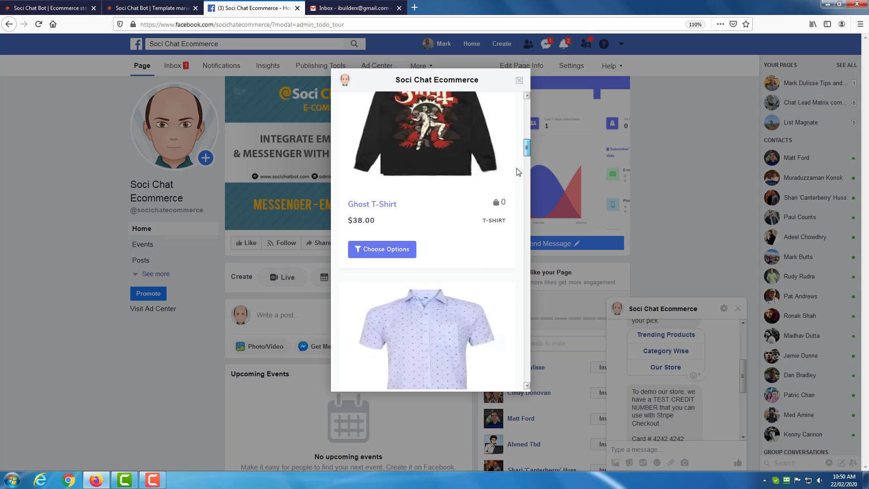
scroll(519, 172, "up", 10)
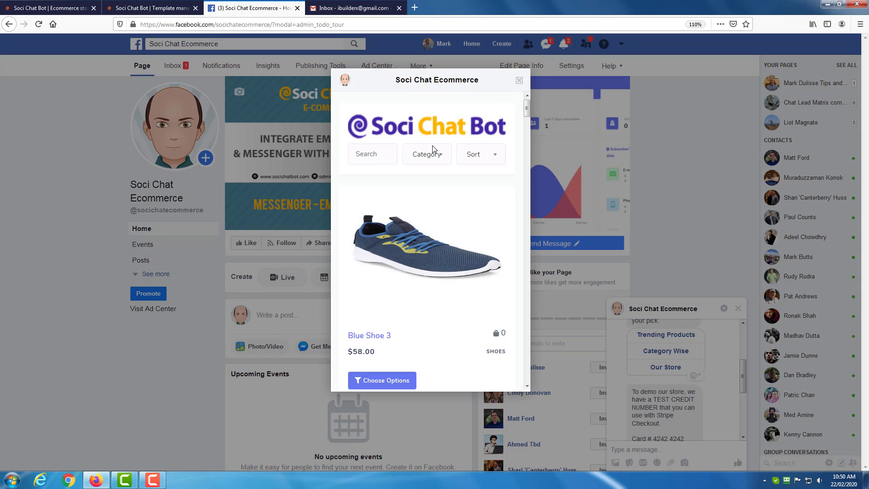
left_click(429, 154)
left_click(418, 207)
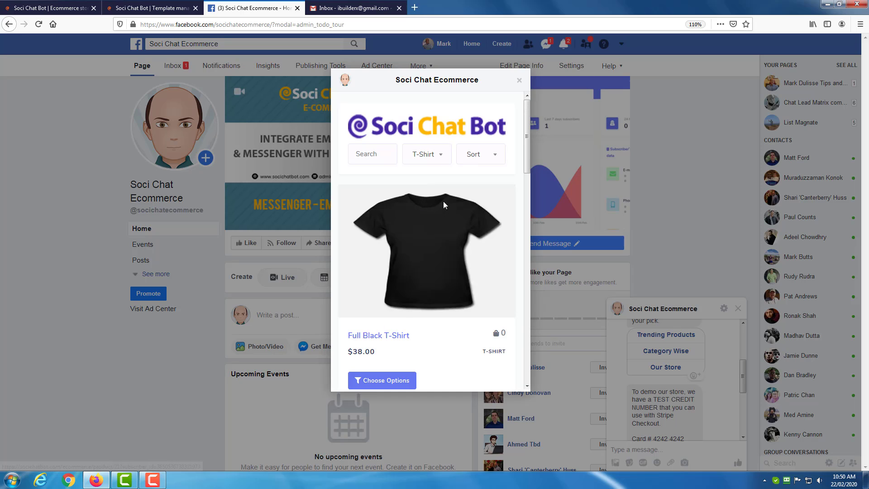
Step: Open the Full Black T-Shirt product, choose size L and add one item to the cart
scroll(412, 345, "down", 3)
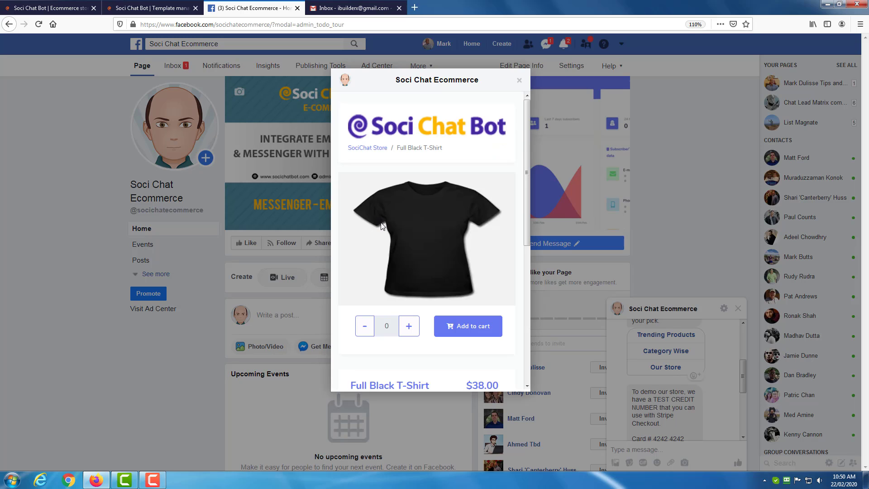
scroll(407, 326, "down", 5)
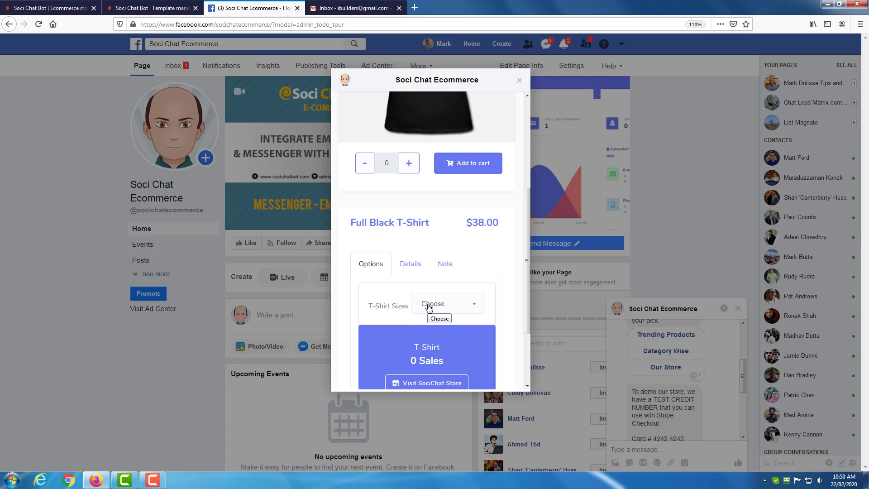
left_click(429, 307)
left_click(421, 277)
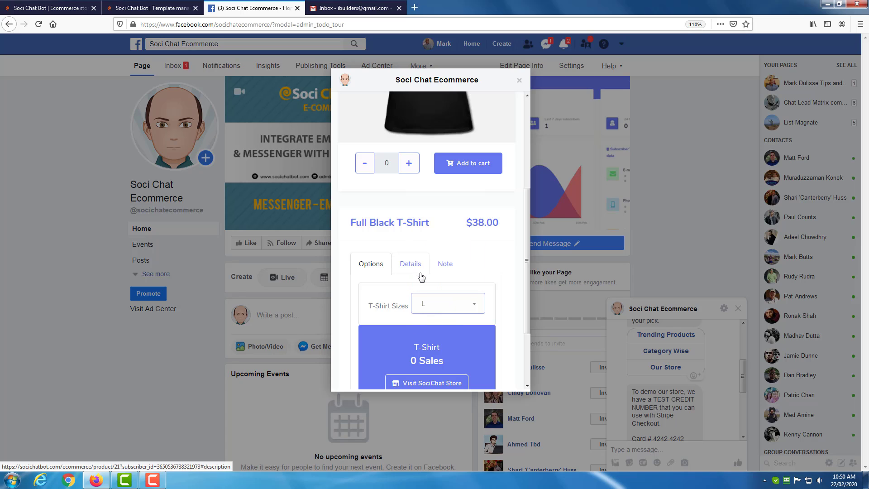
scroll(431, 317, "up", 2)
left_click(409, 219)
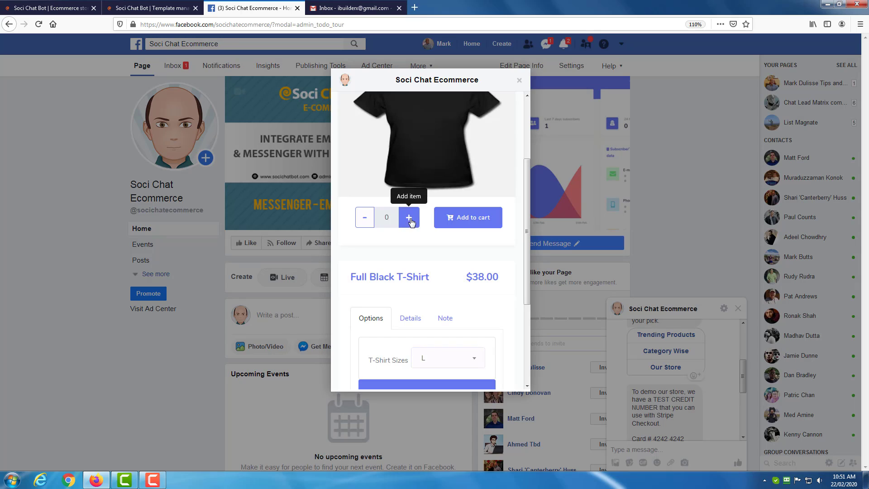
scroll(452, 261, "up", 3)
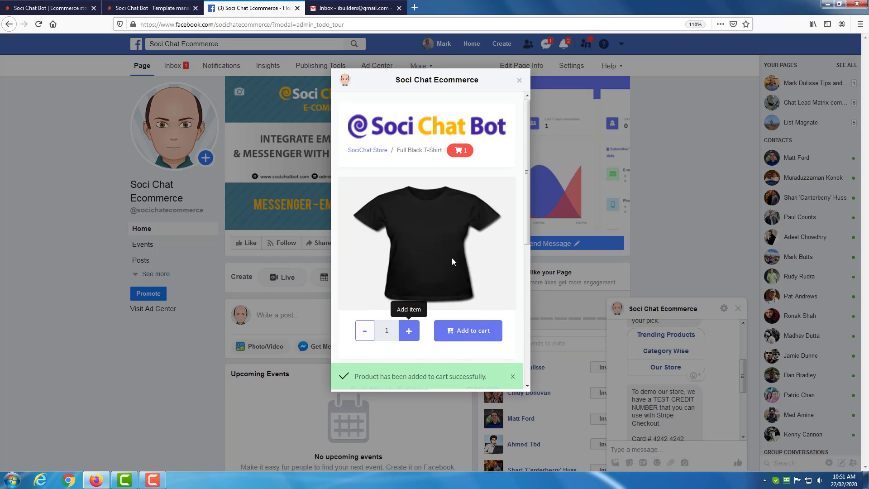
Step: Open the cart and review the checkout summary, coupon, billing address and delivery address sections
left_click(460, 152)
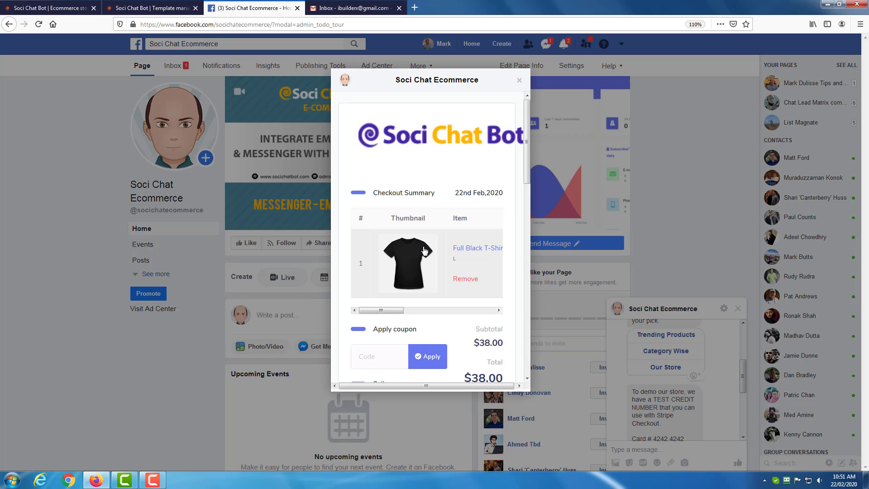
scroll(424, 251, "down", 5)
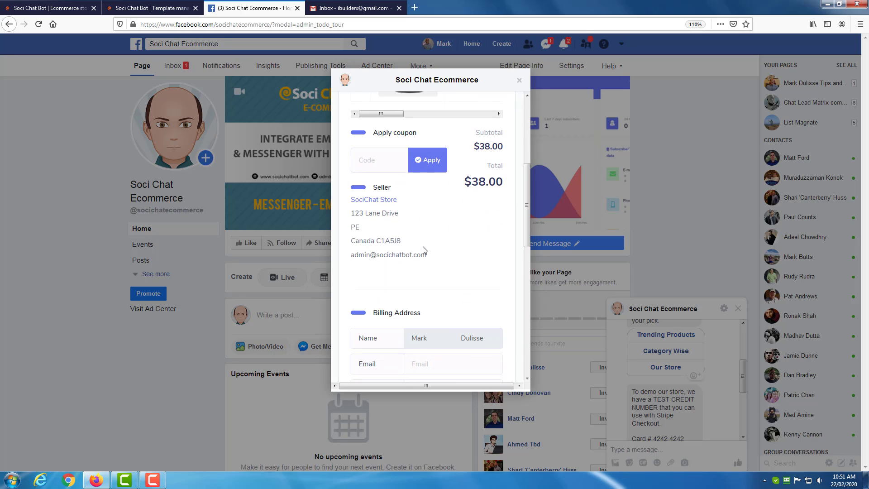
scroll(425, 250, "down", 6)
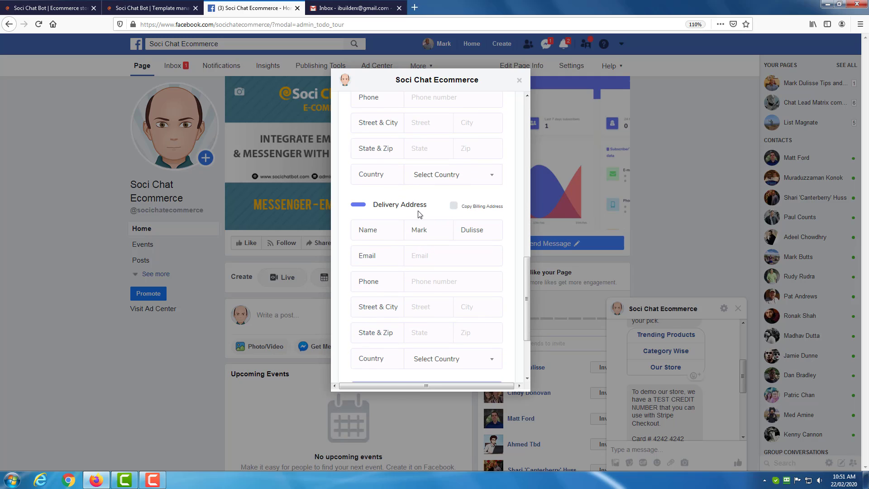
scroll(414, 226, "down", 3)
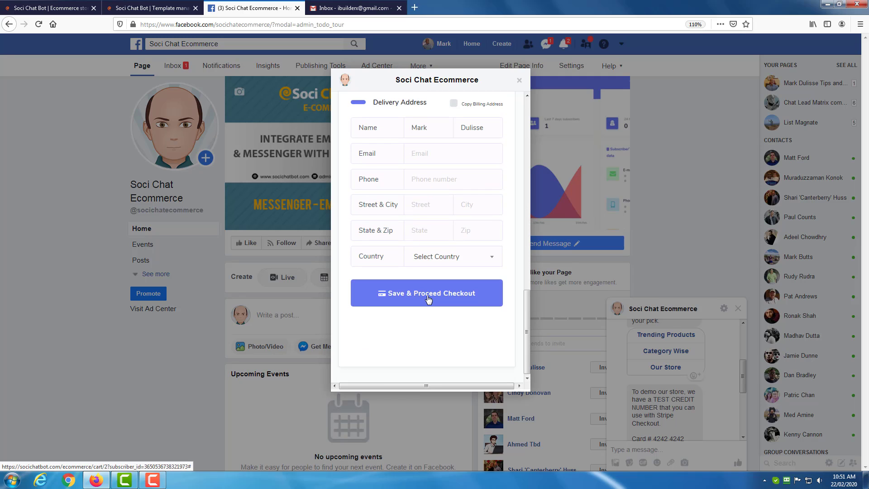
scroll(429, 299, "up", 10)
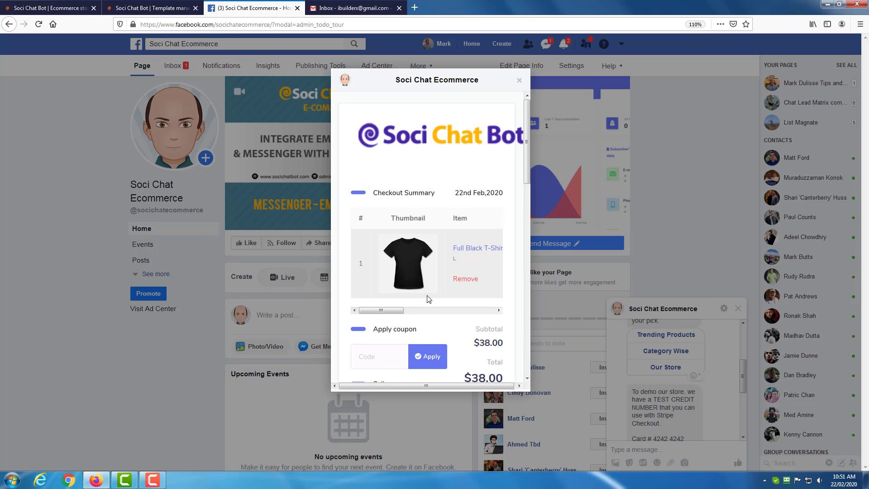
Step: Close the store window and choose the Half Sleeve Shirt quick reply in the chat
left_click(519, 82)
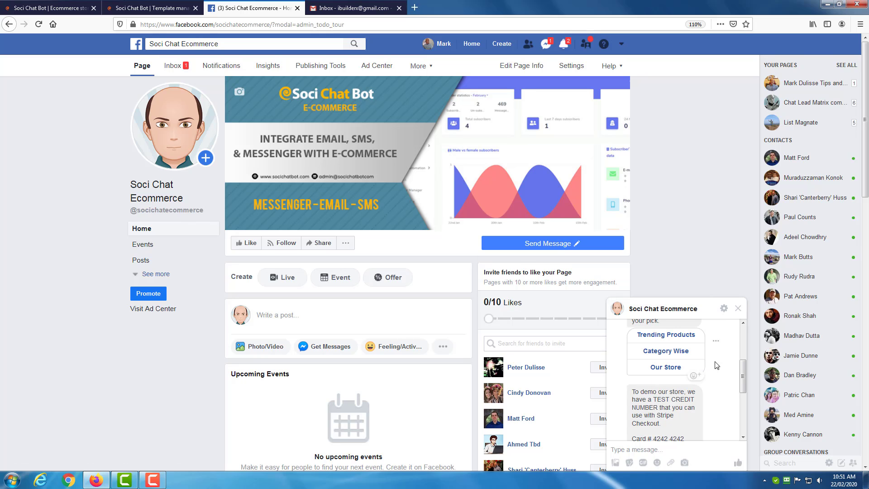
scroll(741, 376, "down", 3)
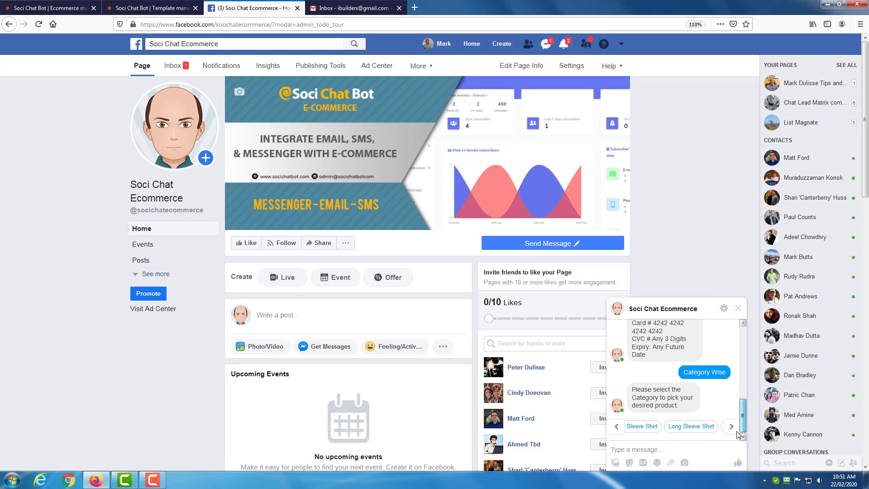
left_click(638, 428)
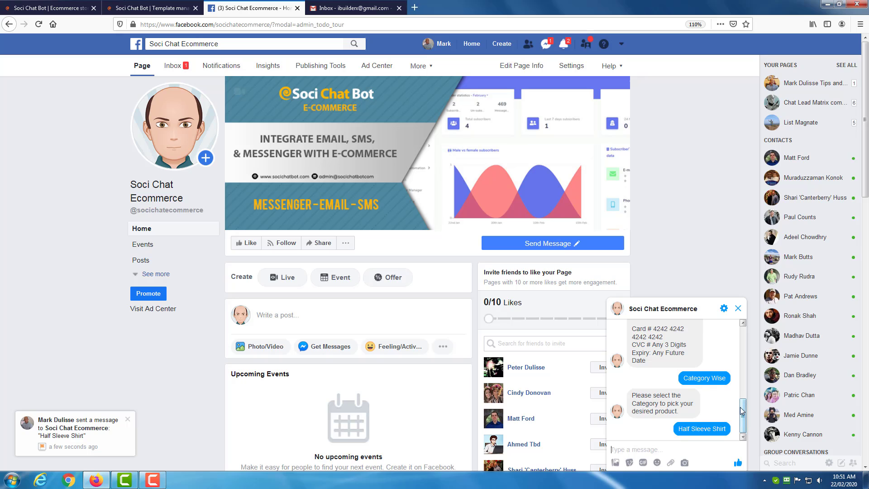
Step: Review the store options in the chat and return to the Soci Chat Bot Post-back manager
scroll(741, 410, "up", 3)
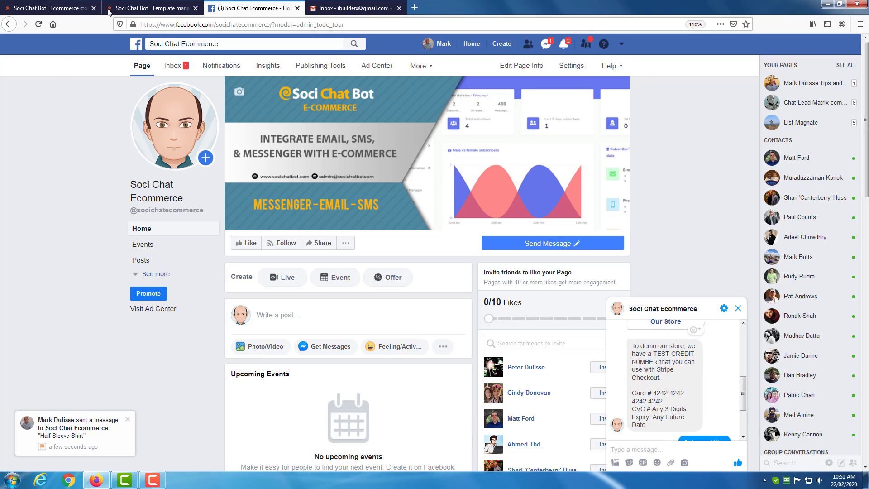
scroll(653, 368, "up", 1)
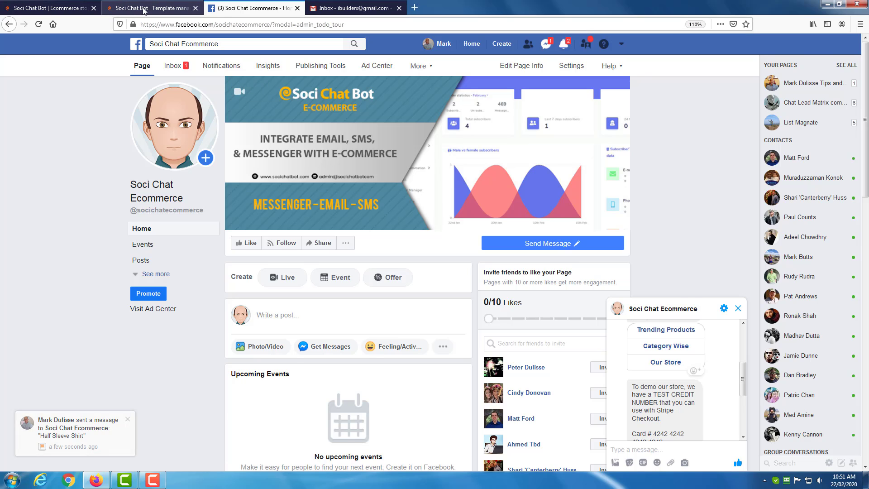
left_click(144, 11)
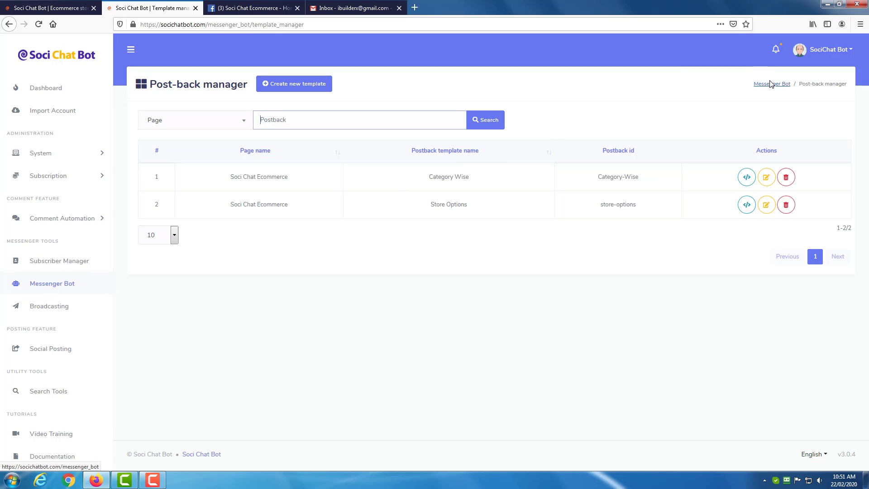
Step: Create a new postback template named T-Shirt and assign it to the Soci Chat Ecommerce page
left_click(277, 84)
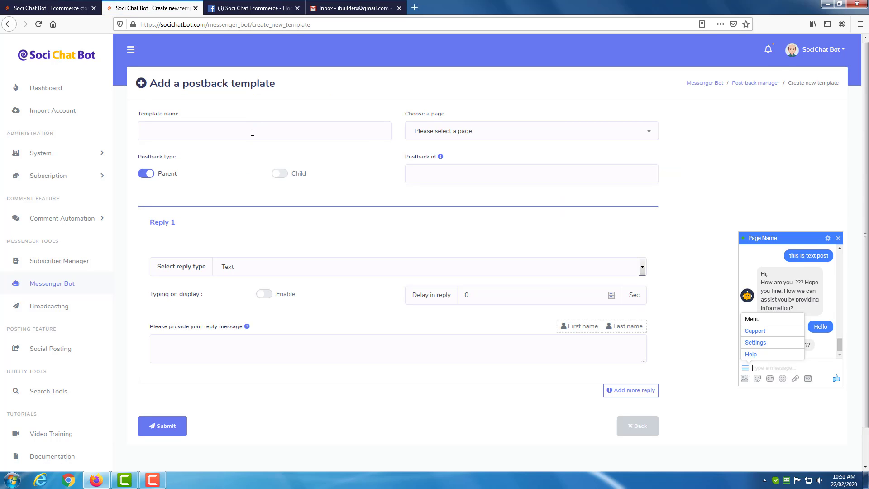
left_click(253, 132)
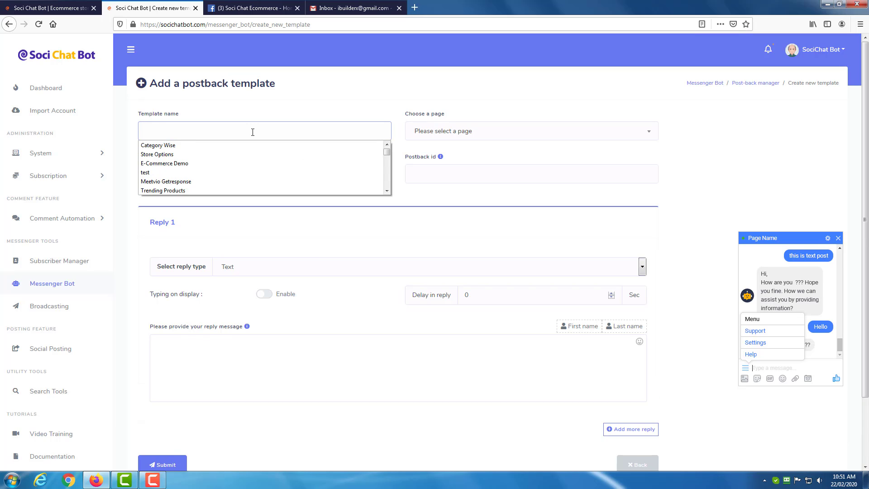
type("T-Shirt")
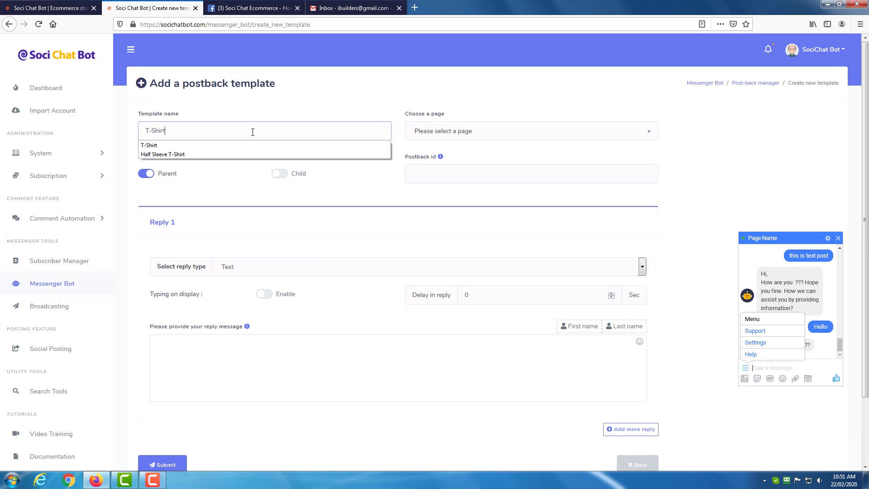
left_click(451, 135)
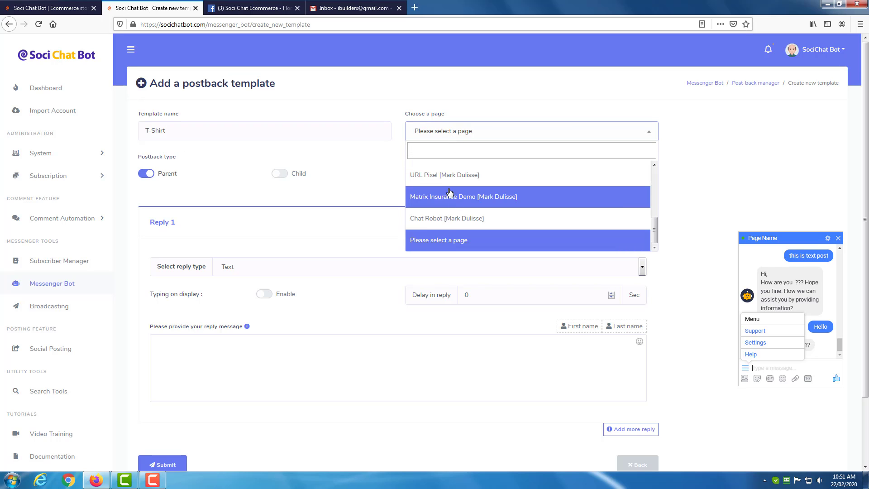
scroll(462, 219, "up", 3)
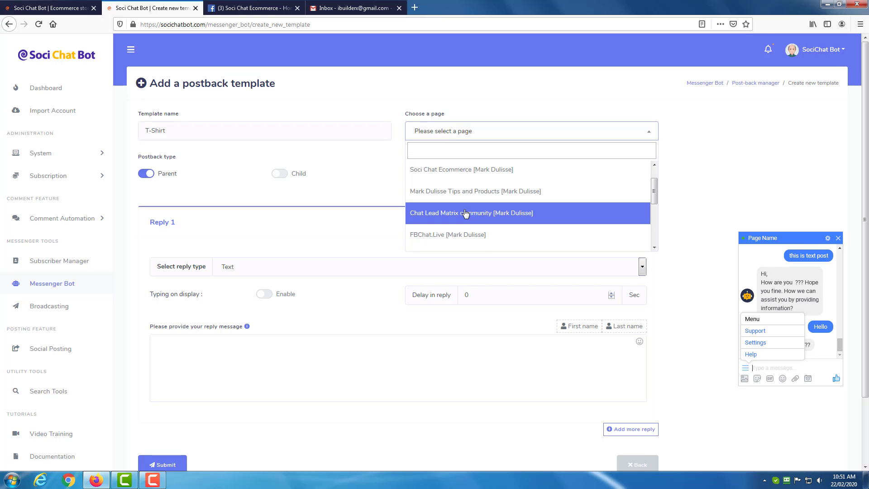
left_click(472, 180)
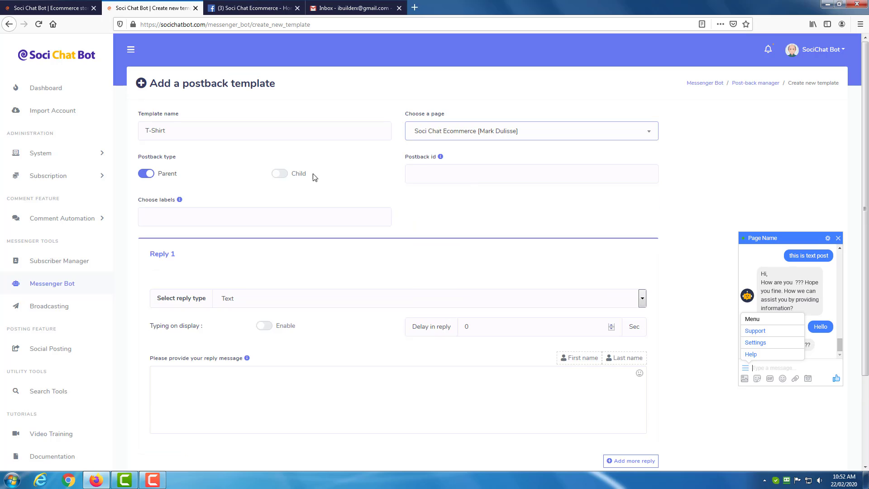
Step: Make the template a child postback and choose T-Shirt (Category Wise) as its postback ID
left_click(284, 175)
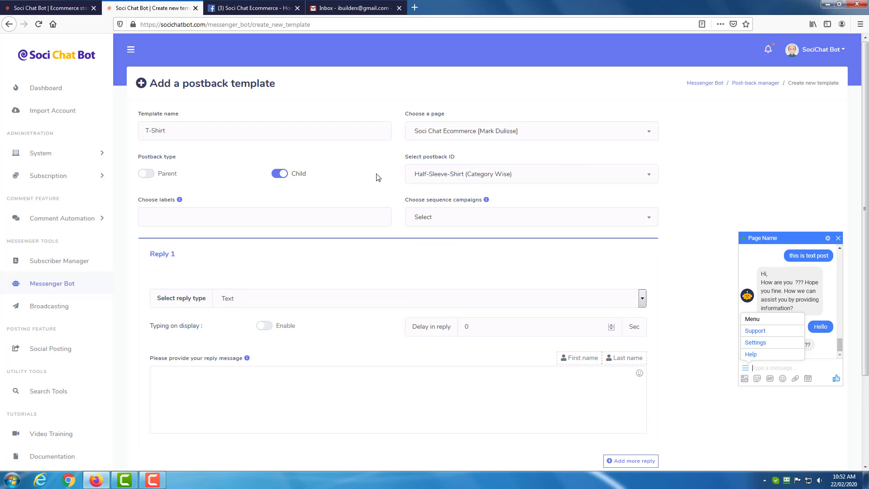
left_click(440, 177)
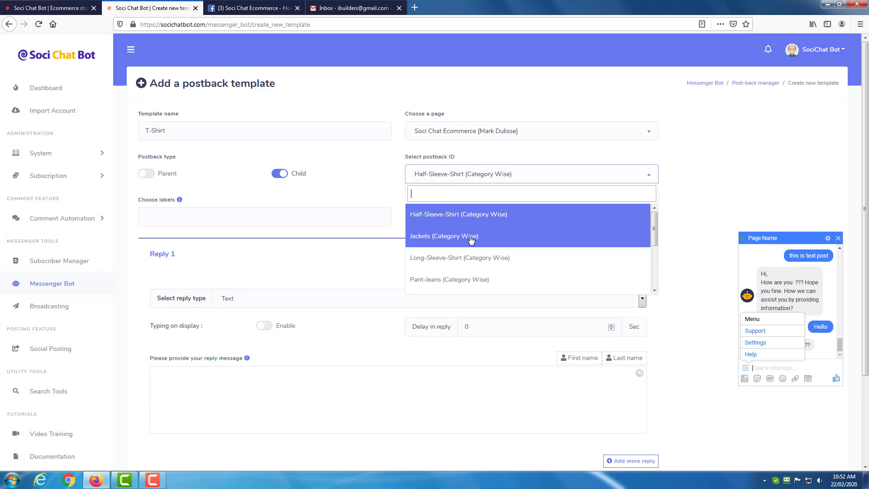
scroll(471, 240, "down", 2)
left_click(467, 272)
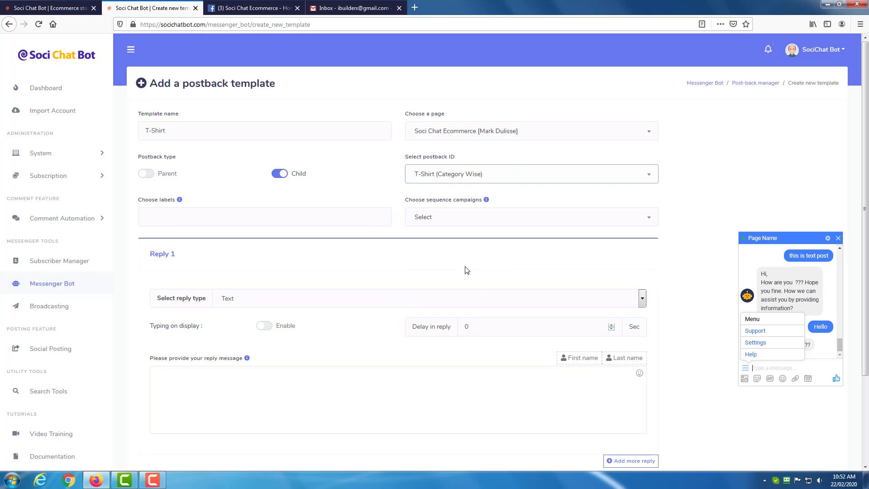
Step: Set Reply 1 to Text with buttons, enable the typing display and set the reply delay to 2 seconds
left_click(257, 300)
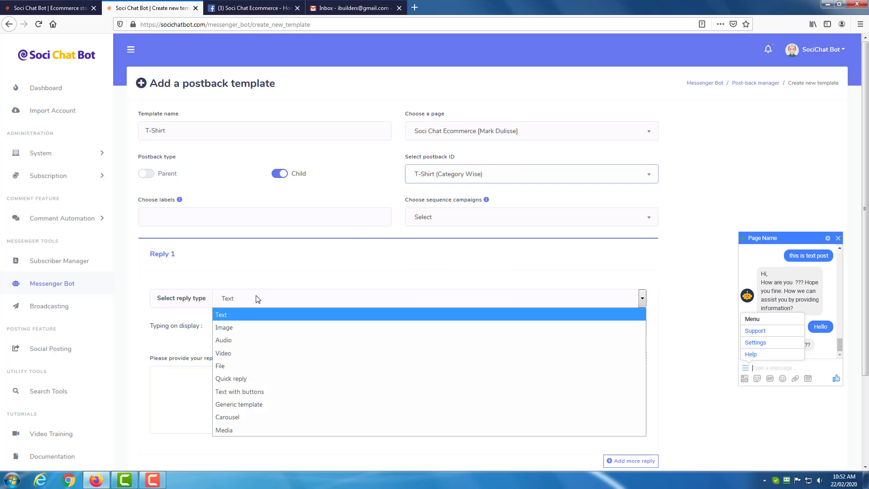
left_click(254, 392)
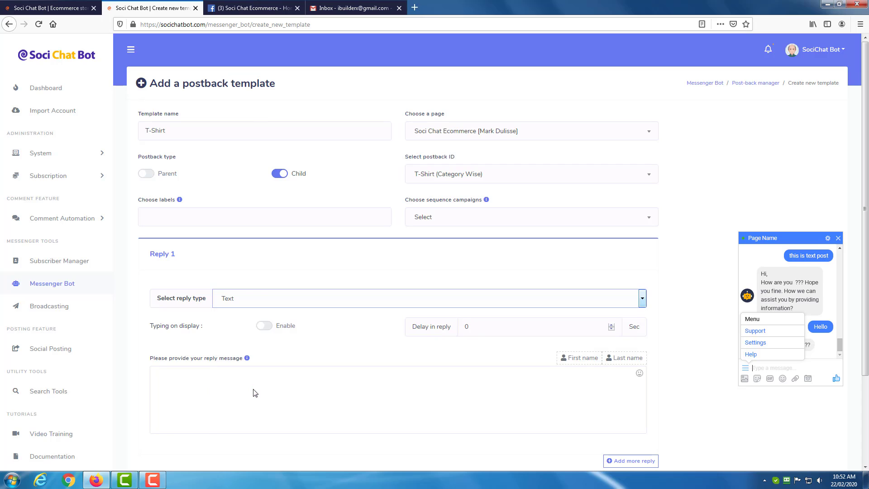
scroll(286, 270, "down", 1)
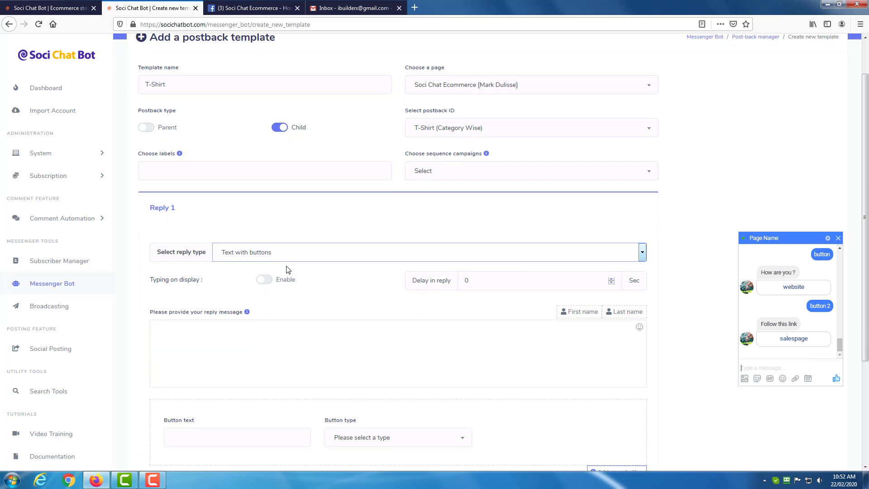
left_click(294, 259)
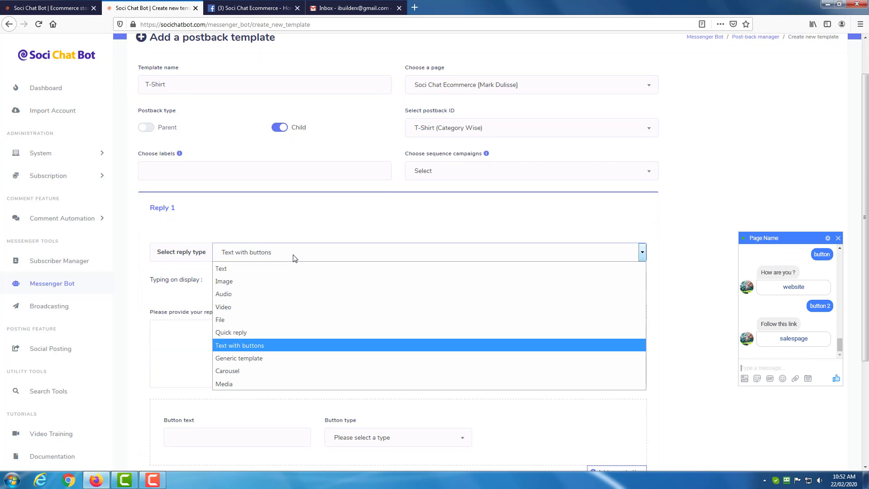
left_click(275, 342)
left_click(265, 280)
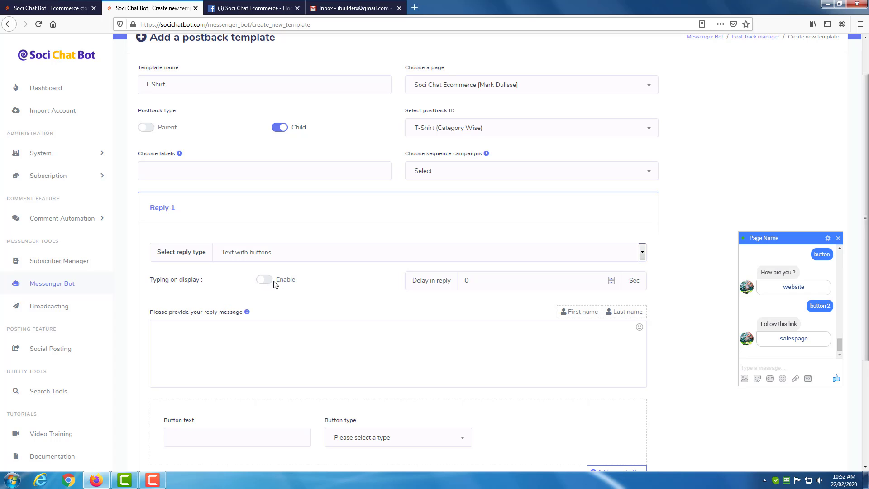
left_click(456, 282)
type("2")
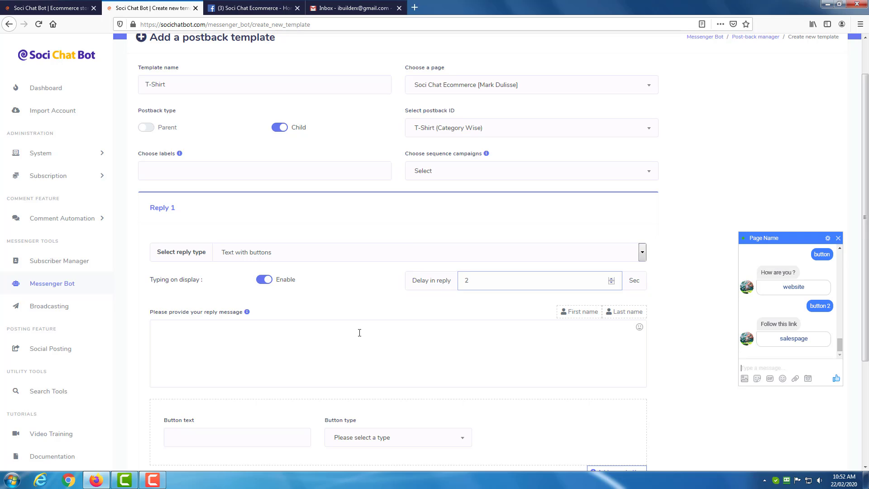
Step: Enter the reply message "Thank you, please click the button below to look at your category choices."
left_click(359, 329)
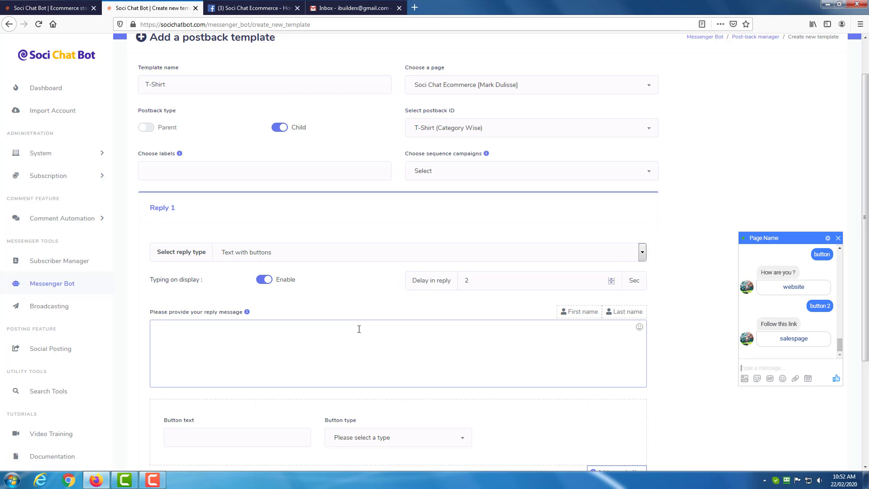
type("Thank ou")
type("you, Please")
key("BackSpace")
key("BackSpace")
key("BackSpace")
key("BackSpace")
type("please click the button bel")
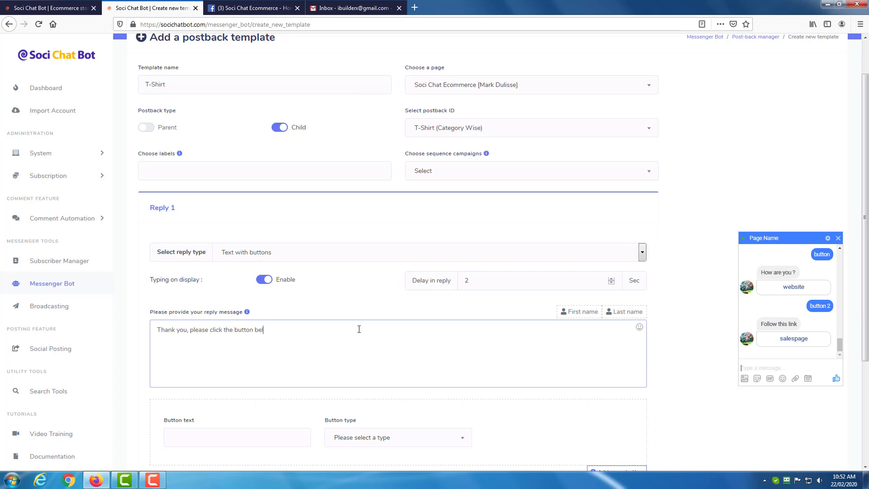
type("oe")
key("BackSpace")
key("BackSpace")
key("BackSpace")
type("look at your ")
type("caterogy")
key("BackSpace")
key("BackSpace")
key("BackSpace")
type("gory choi")
Step: Label the reply's button T-Shirts and set its type to Webview [full]
scroll(351, 335, "down", 2)
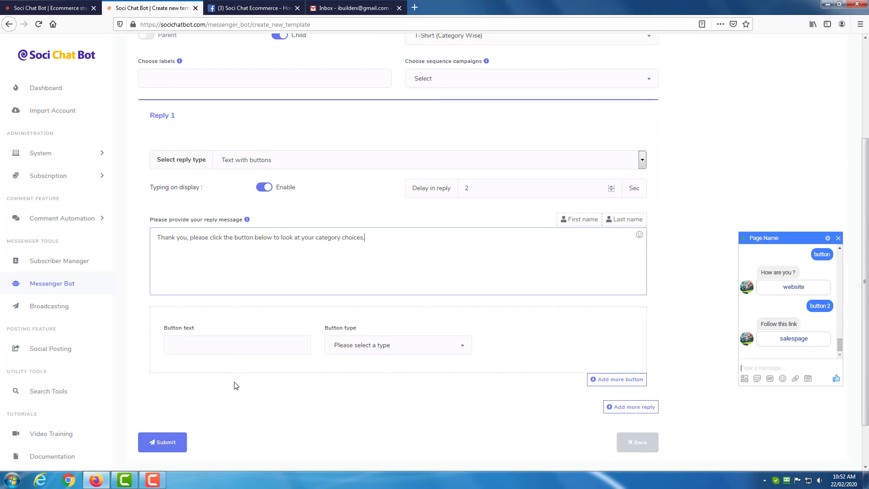
left_click(232, 347)
type("T")
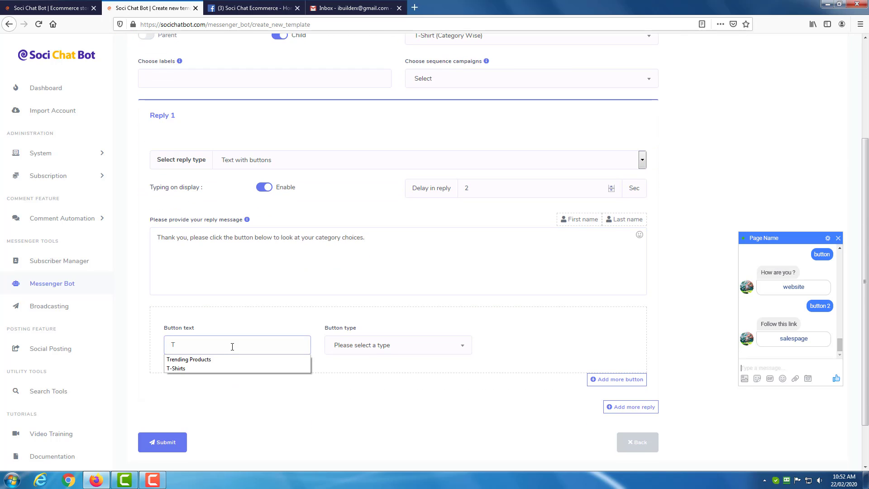
type("-Shirts")
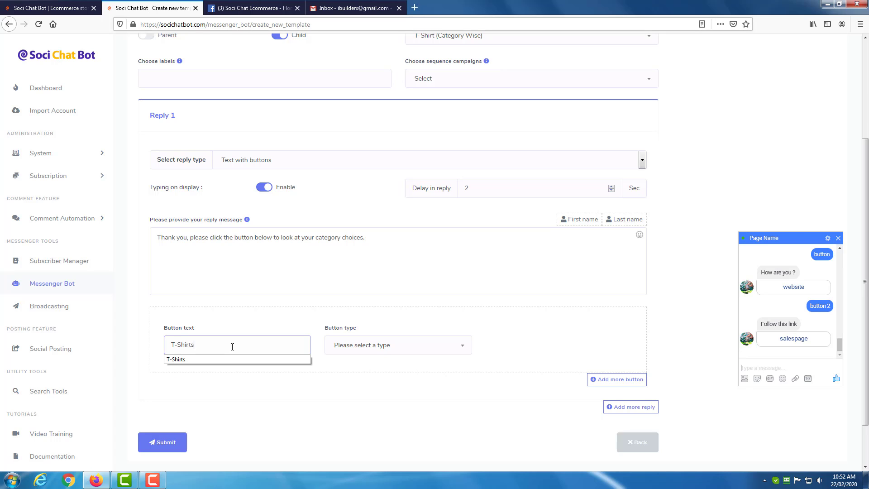
left_click(366, 347)
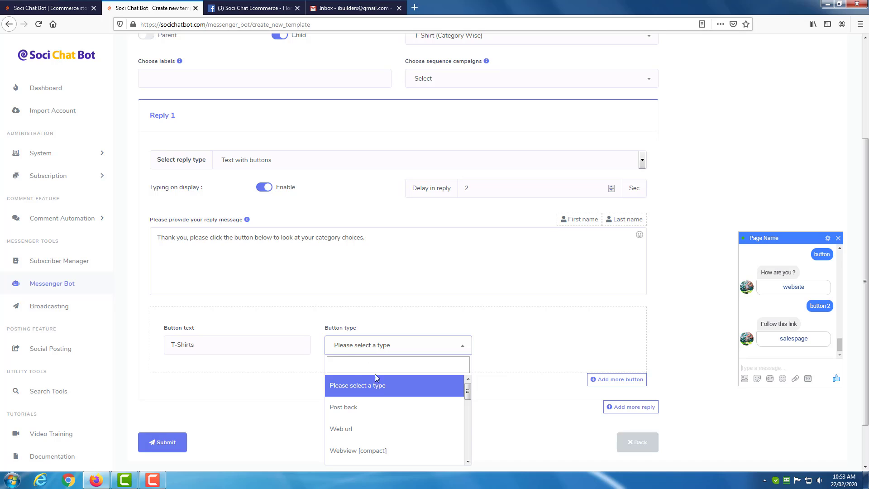
scroll(378, 389, "down", 2)
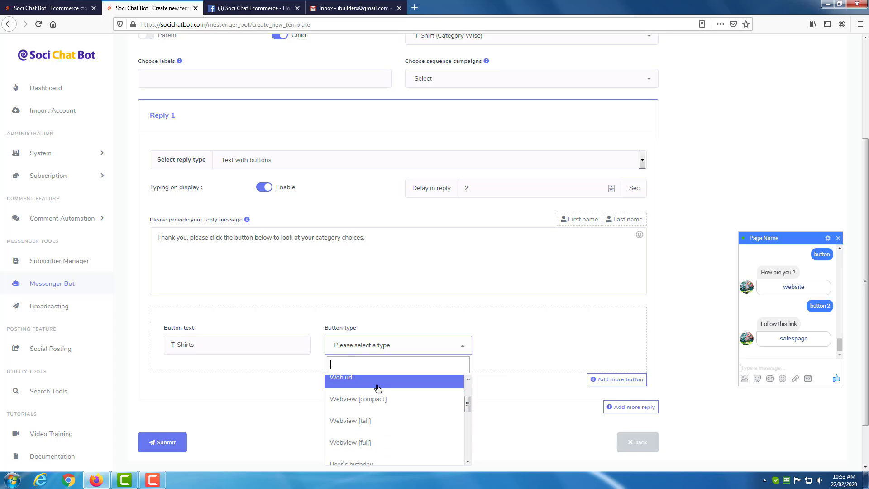
left_click(363, 442)
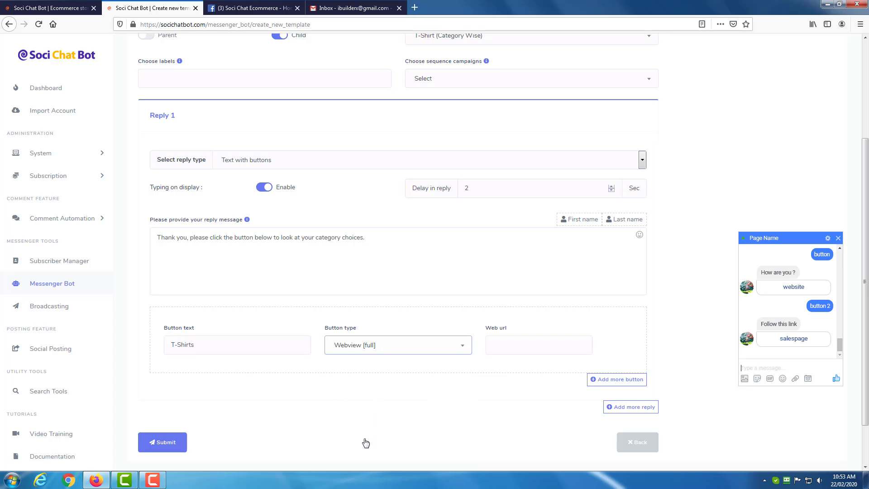
Step: Copy the T-Shirt category store page URL from the Ecommerce store page
left_click(53, 9)
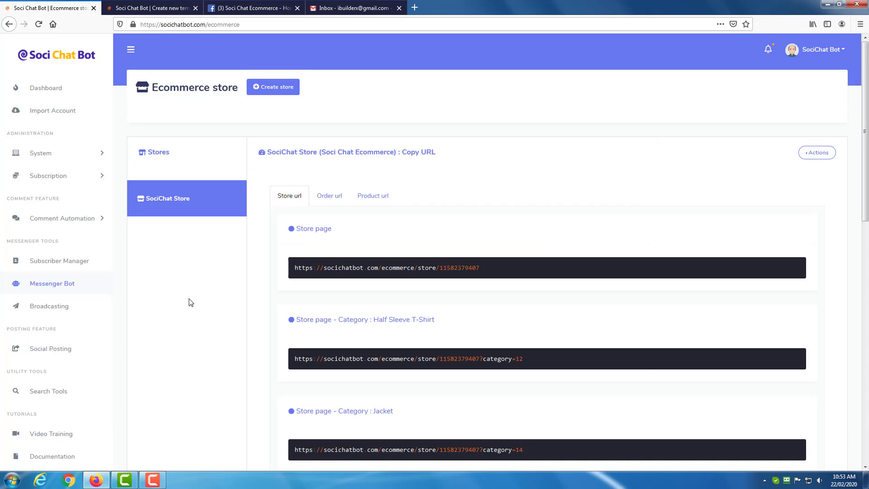
scroll(253, 297, "down", 1)
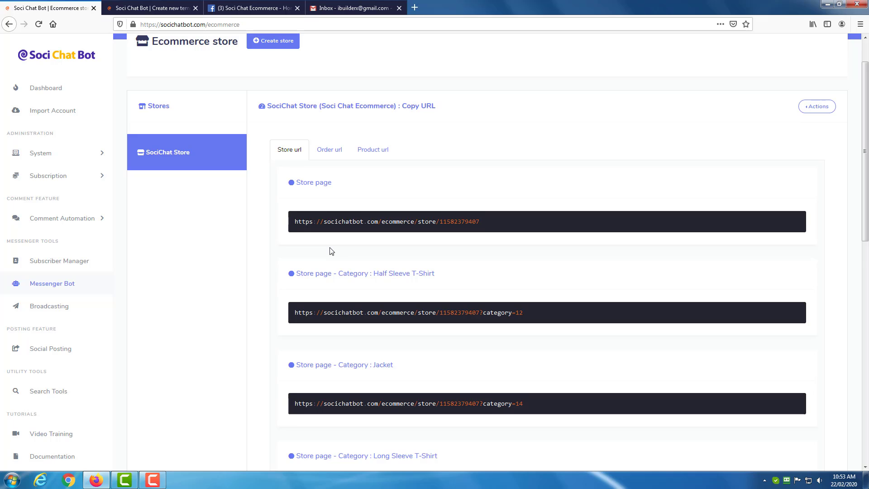
scroll(335, 258, "down", 4)
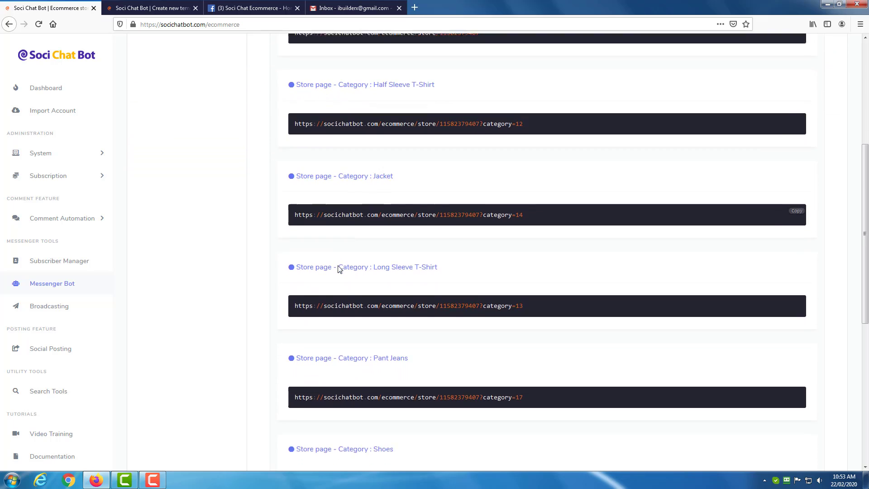
scroll(339, 268, "down", 4)
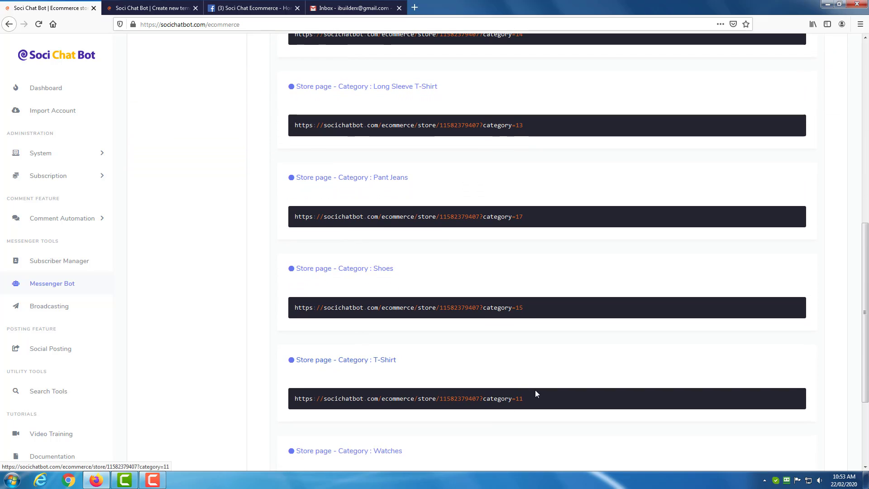
left_click_drag(525, 398, 292, 406)
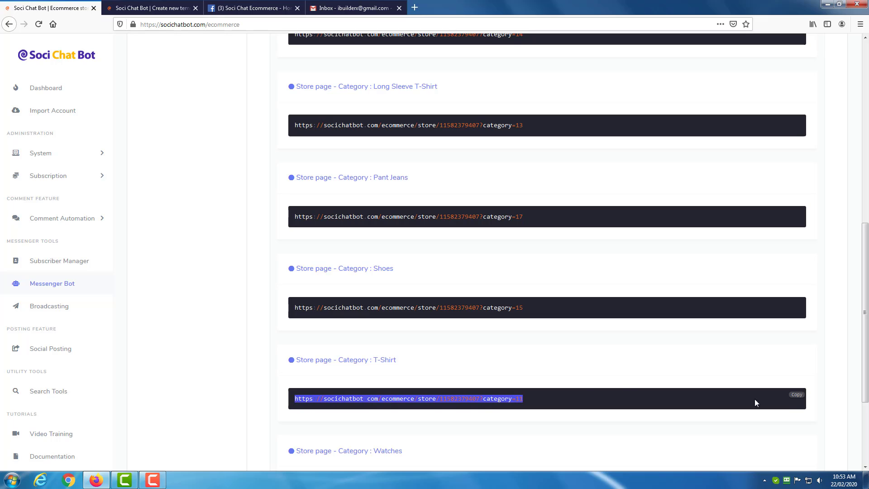
left_click(796, 395)
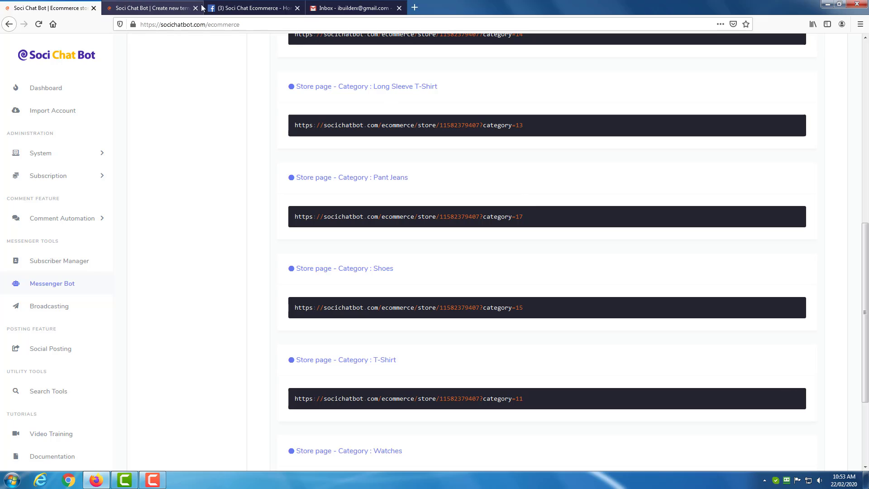
Step: Return to the template form and paste the copied category URL as the T-Shirts button's web URL
left_click(172, 8)
left_click(521, 342)
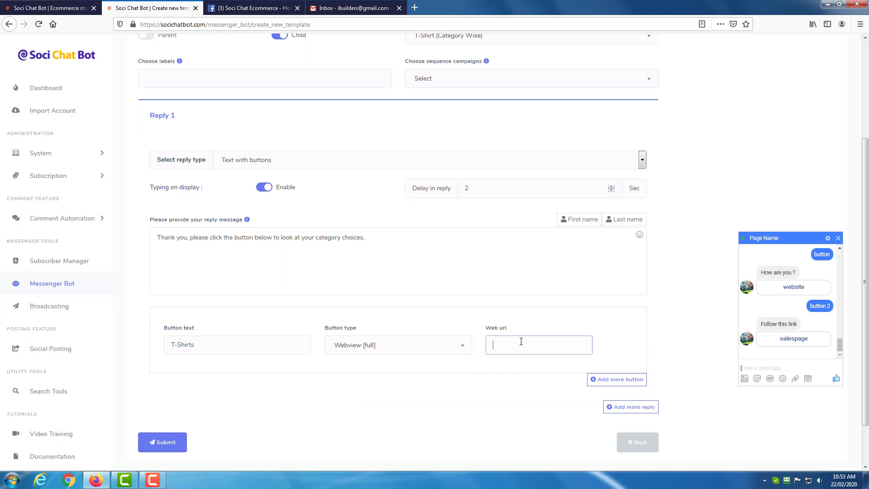
key("ctrl+v")
Step: Check the completed T-Shirt template settings and submit the template
scroll(362, 266, "down", 1)
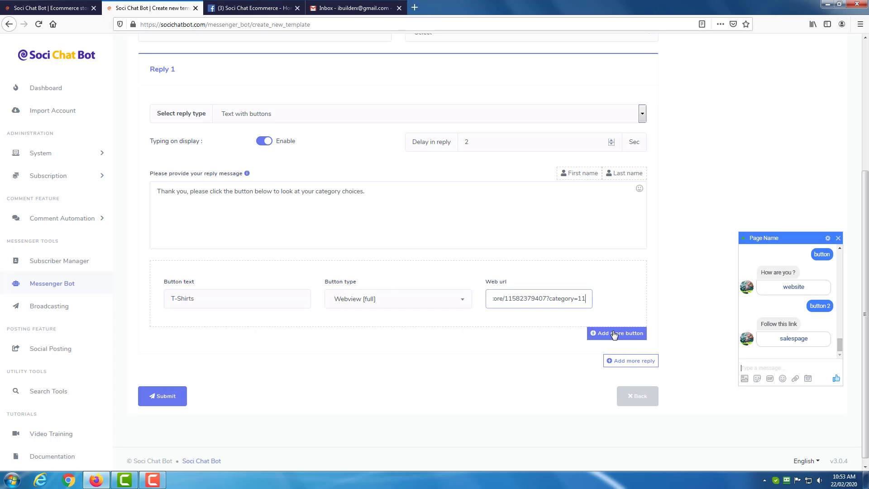
scroll(483, 318, "up", 3)
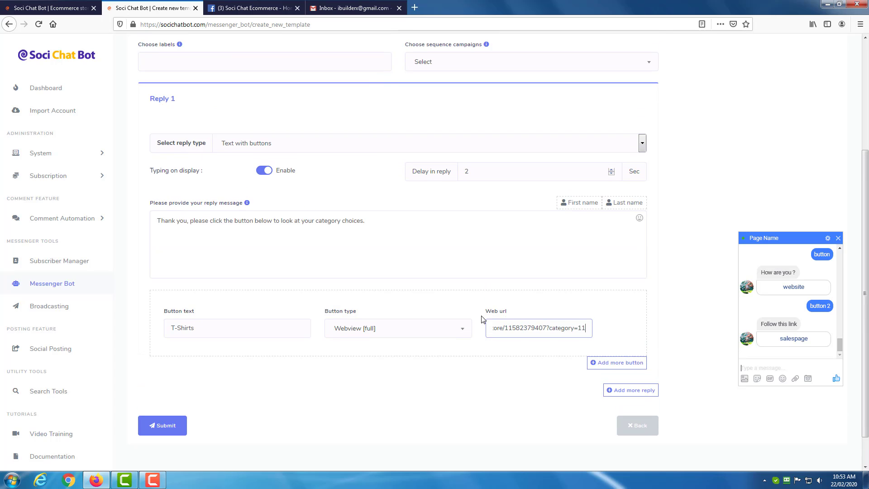
scroll(483, 319, "up", 1)
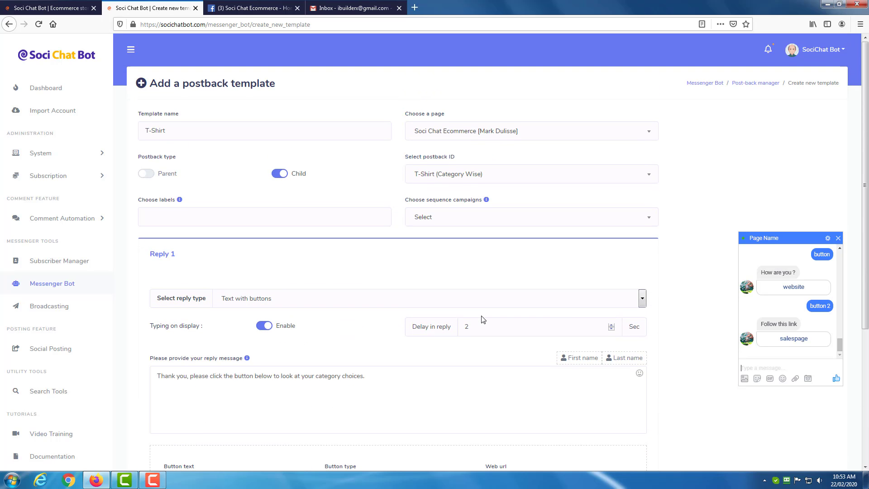
scroll(483, 319, "down", 5)
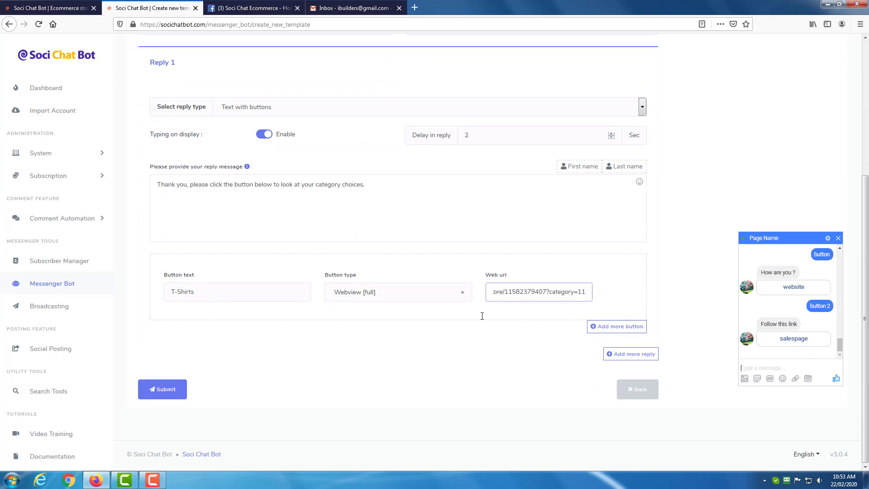
left_click(161, 390)
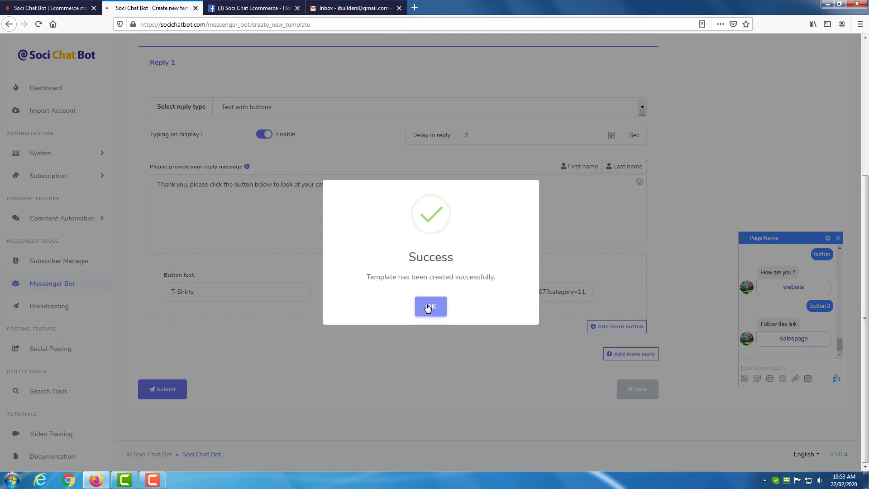
Step: Switch to the Facebook page chat and test the Category Wise T-Shirt reply, viewing its T-Shirts store page before closing it
left_click(427, 308)
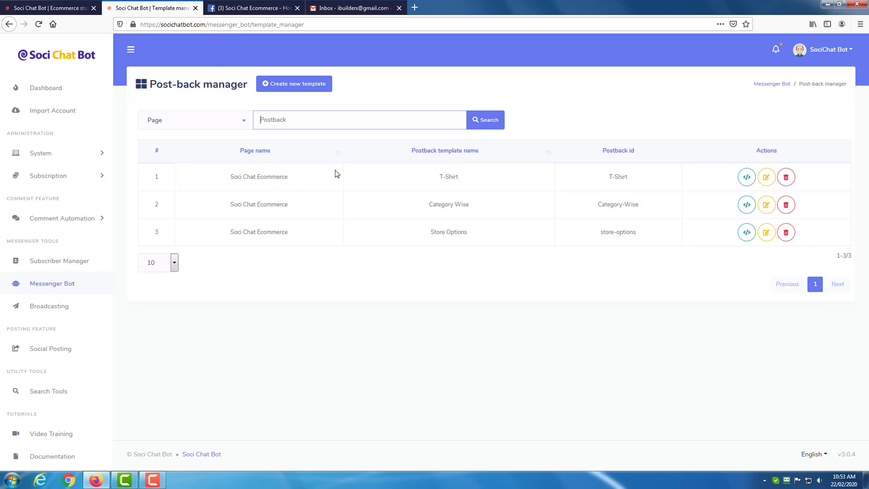
left_click(252, 8)
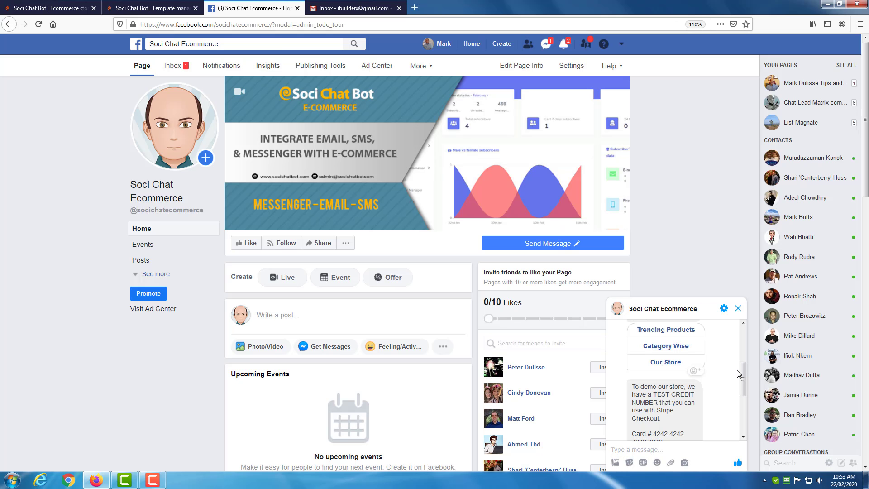
left_click(669, 346)
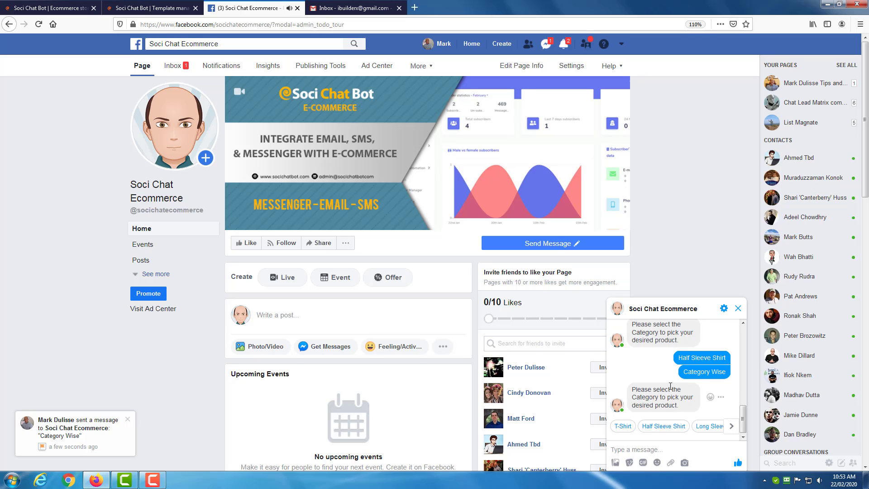
left_click(623, 426)
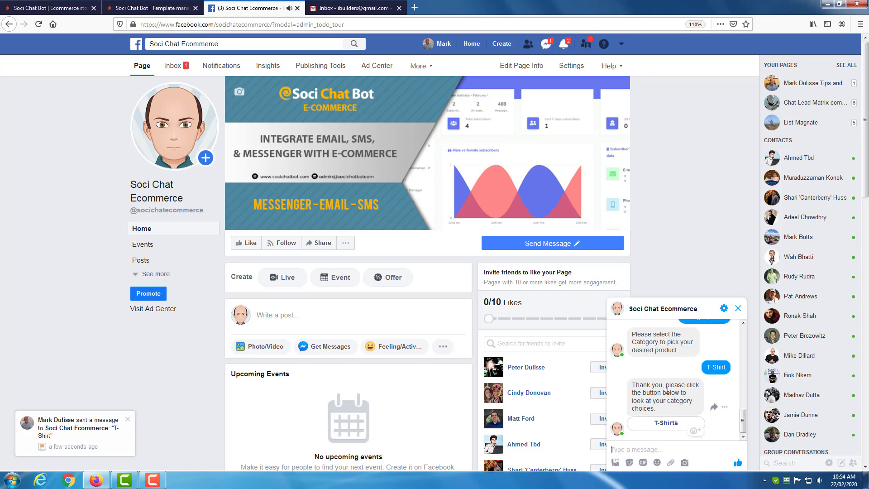
left_click(662, 423)
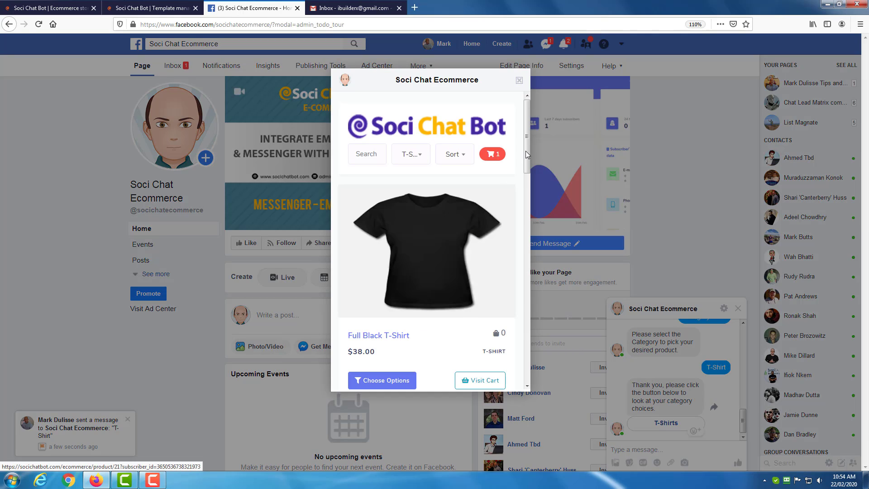
left_click_drag(526, 150, 497, 159)
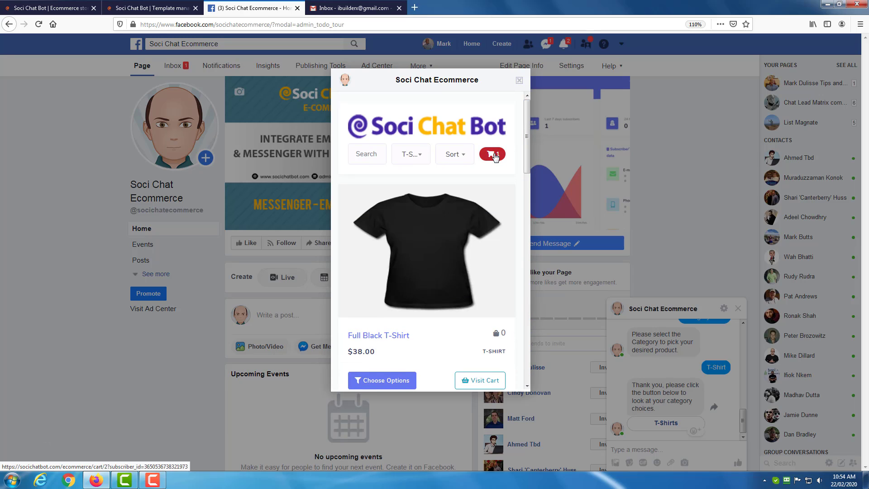
left_click(519, 82)
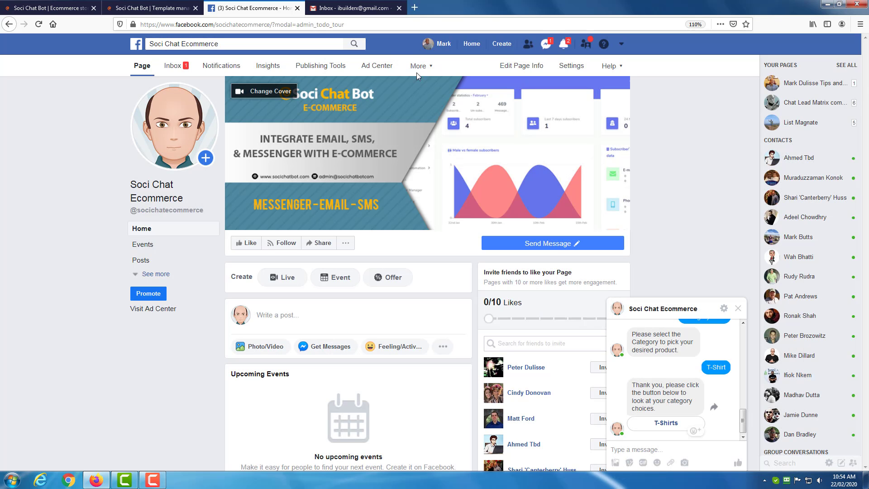
Step: Return to the Post-back manager and start a new template named Half Sleeve T-Shirt for the Soci Chat Ecommerce page
left_click(158, 15)
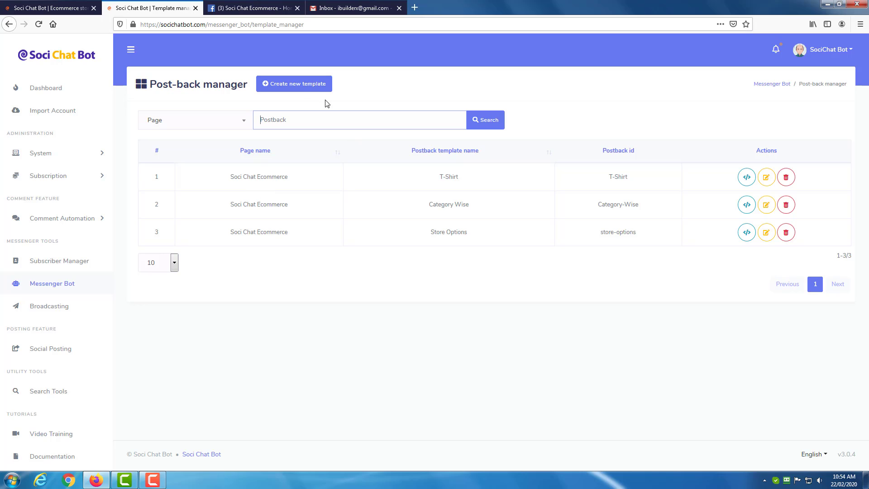
left_click(309, 90)
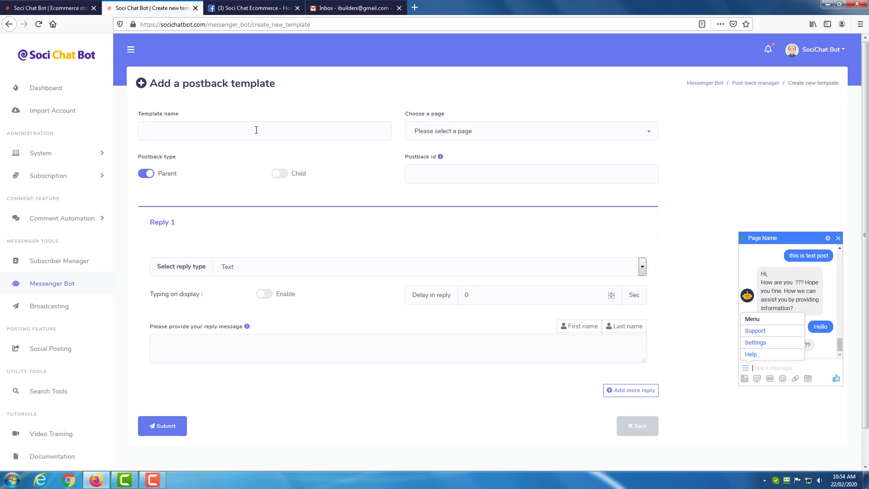
left_click(257, 130)
type("Ha")
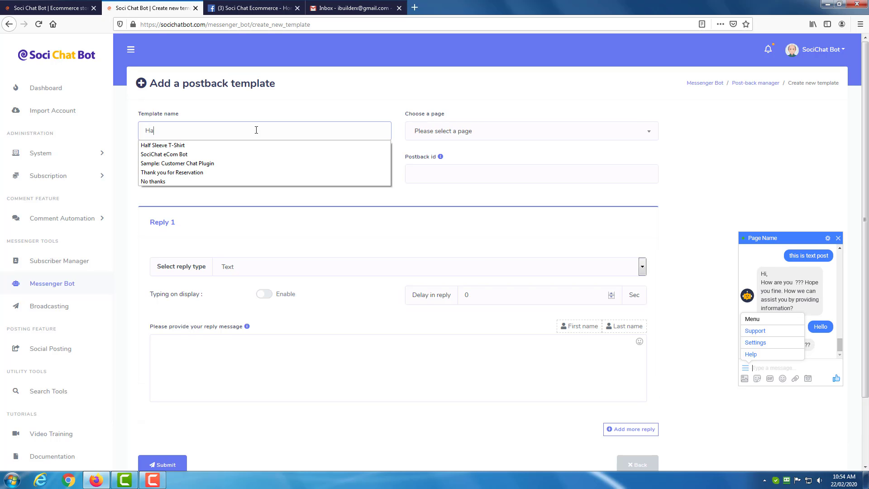
type("lf Sleeve T-Shirt")
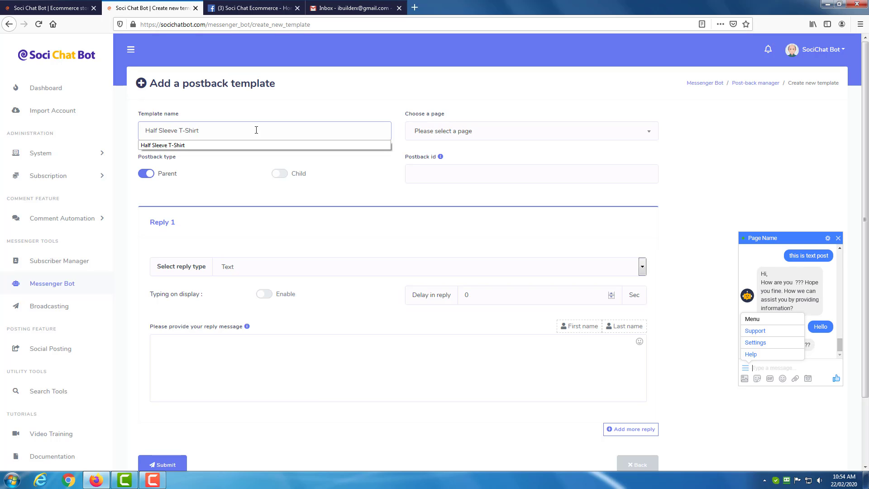
left_click(424, 132)
scroll(470, 202, "up", 2)
scroll(470, 202, "up", 3)
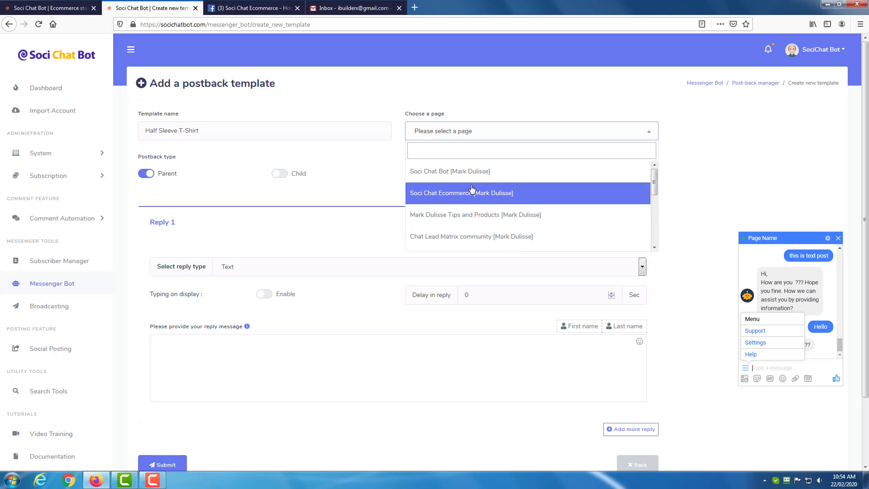
left_click(476, 193)
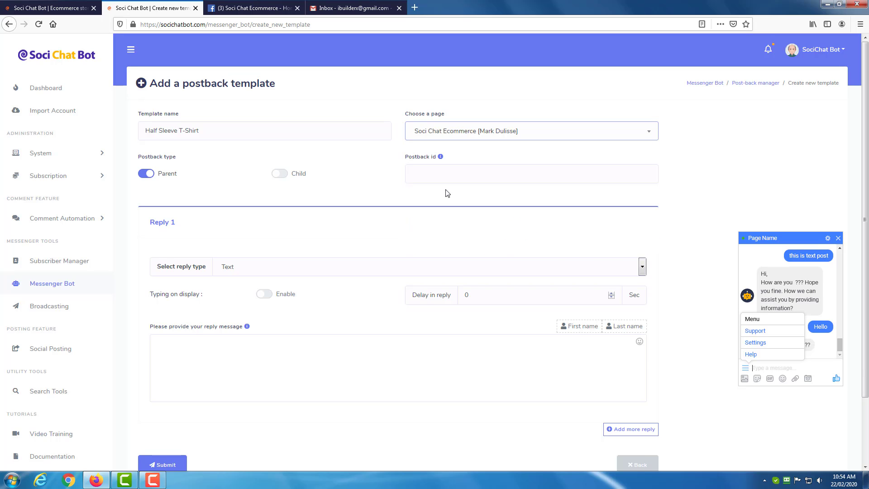
Step: Make the template a child postback using the Half-Sleeve-Shirt (Category Wise) postback ID
left_click(286, 176)
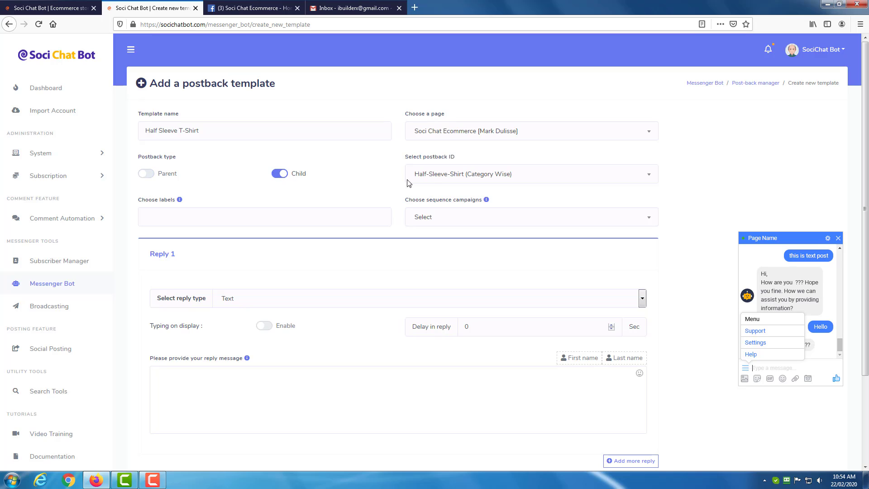
left_click(446, 176)
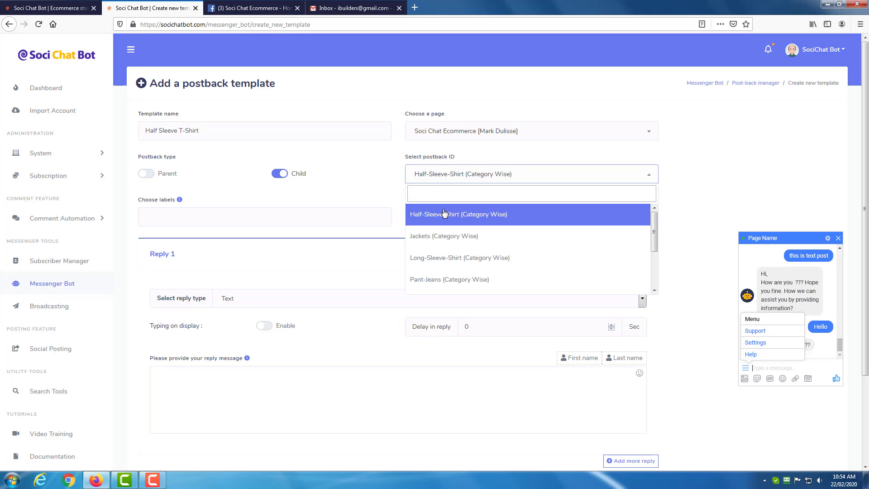
left_click(443, 213)
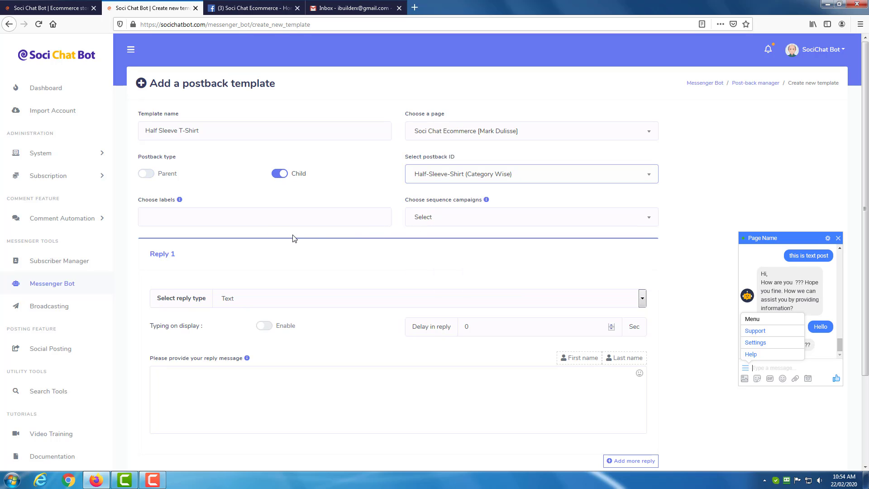
Step: Set Reply 1 to Text with buttons, with typing display enabled and a 2-second reply delay
left_click(271, 298)
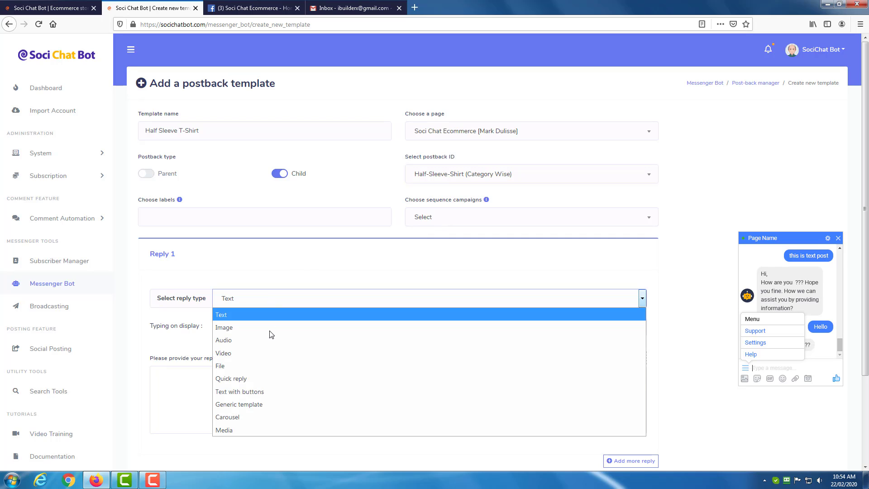
left_click(273, 391)
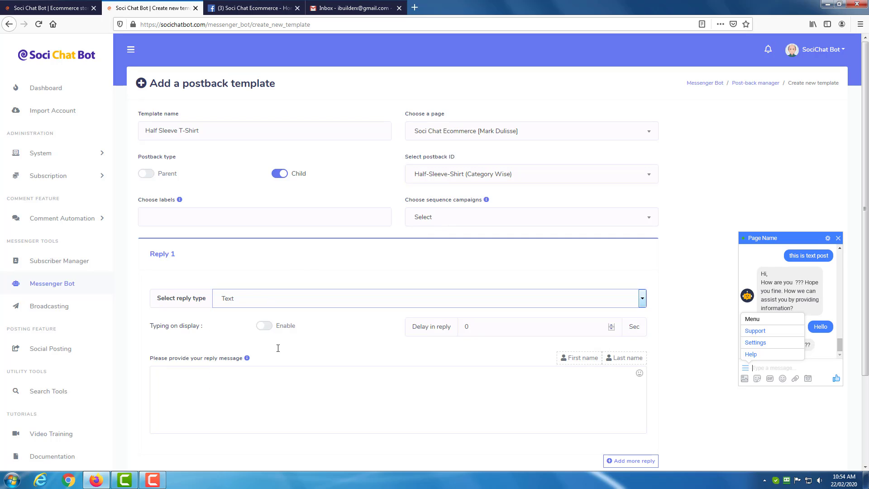
left_click(476, 327)
type("2")
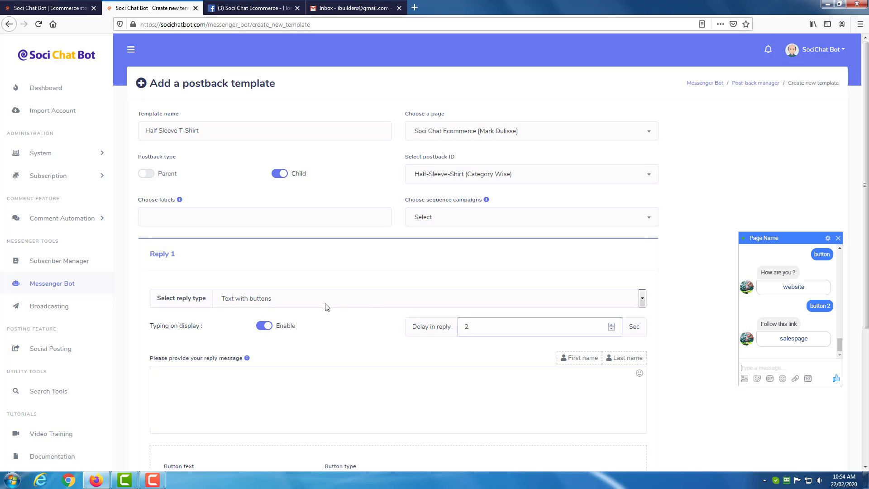
Step: Enter the reply message "Please click on button below to make your product choices."
scroll(289, 307, "down", 3)
left_click(276, 257)
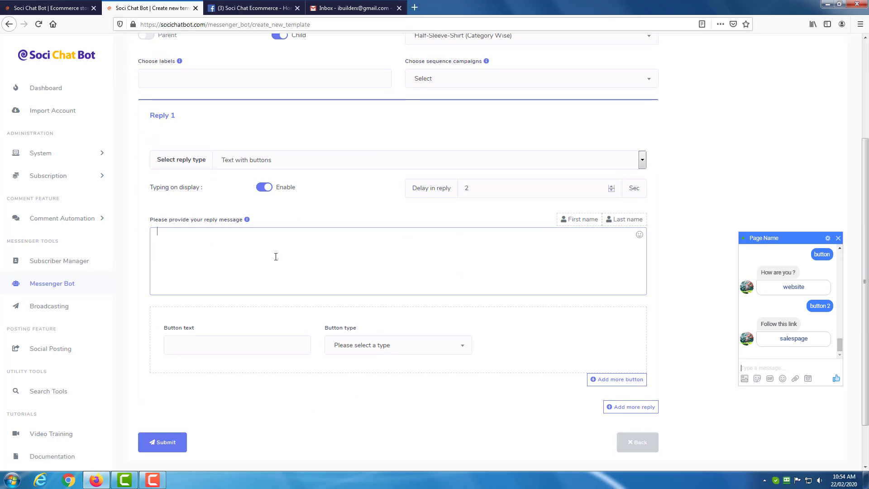
type("Pleae")
type("e")
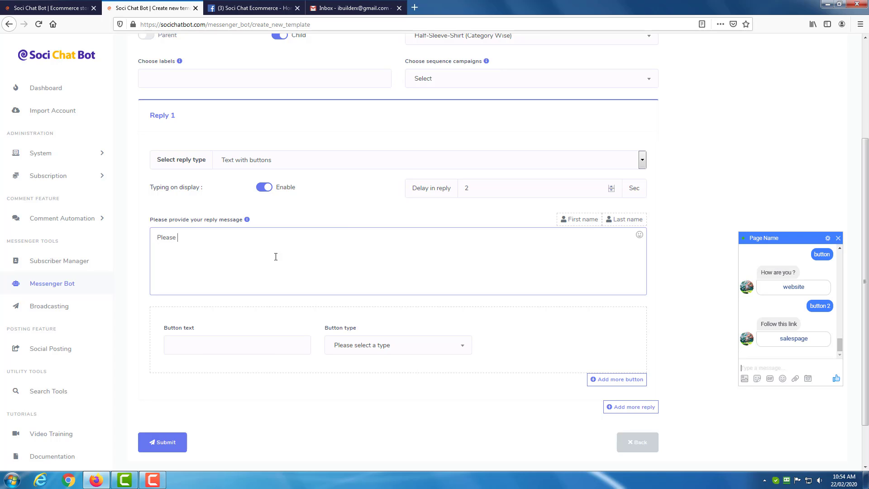
type(" click on button below to make your pd")
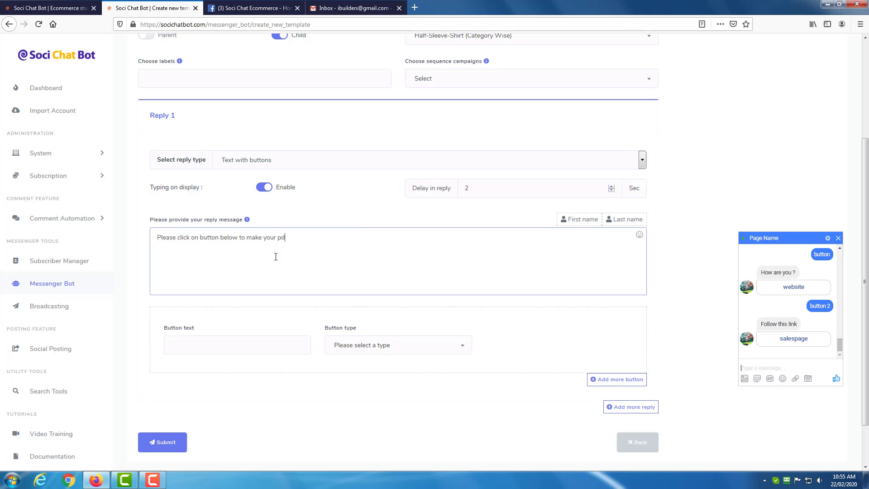
type("oduc")
key("BackSpace")
key("BackSpace")
key("BackSpace")
type("oduct choices")
Step: Label the reply's button Half Sleeve T-Shirts and set its type to Webview [full]
left_click(234, 338)
type("Half Sleeve T-Shirts")
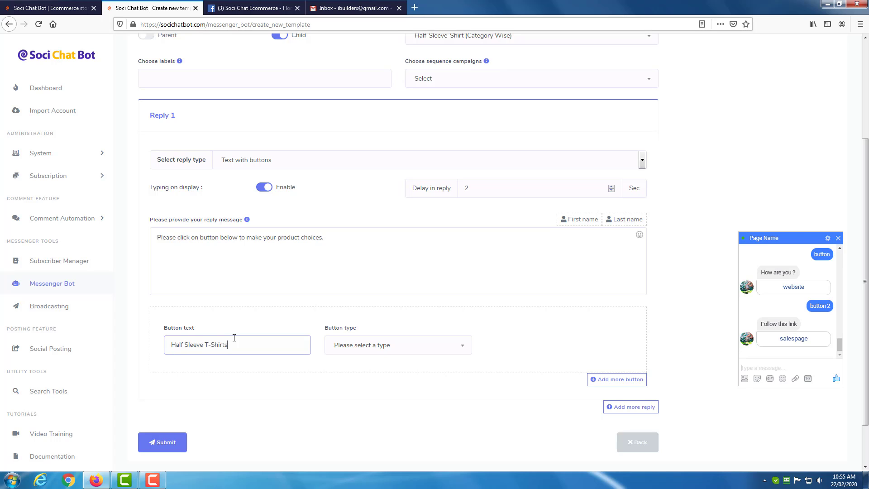
left_click(343, 351)
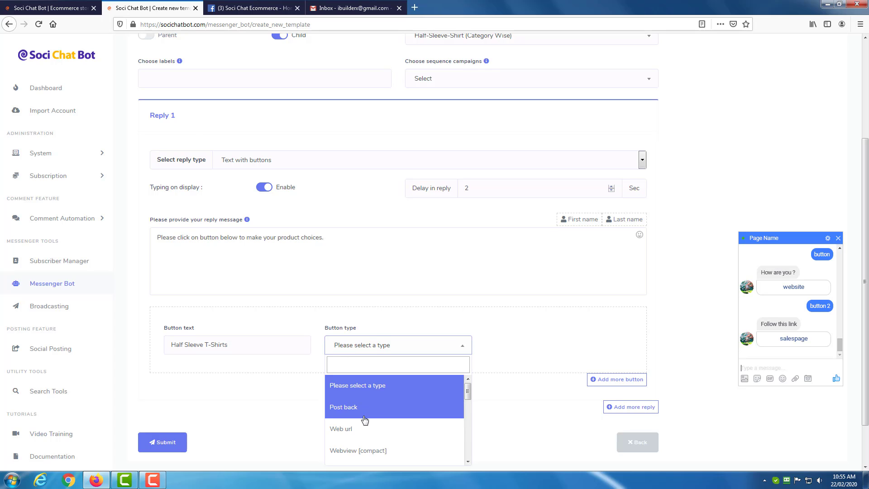
scroll(365, 420, "down", 2)
left_click(369, 394)
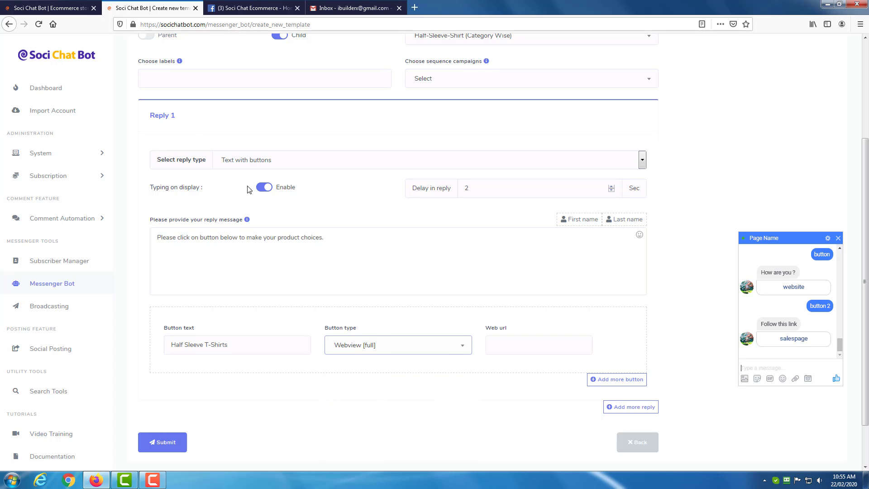
Step: Copy the Half Sleeve T-Shirt category store page URL from the Ecommerce store page
key("ctrl+shift+Tab")
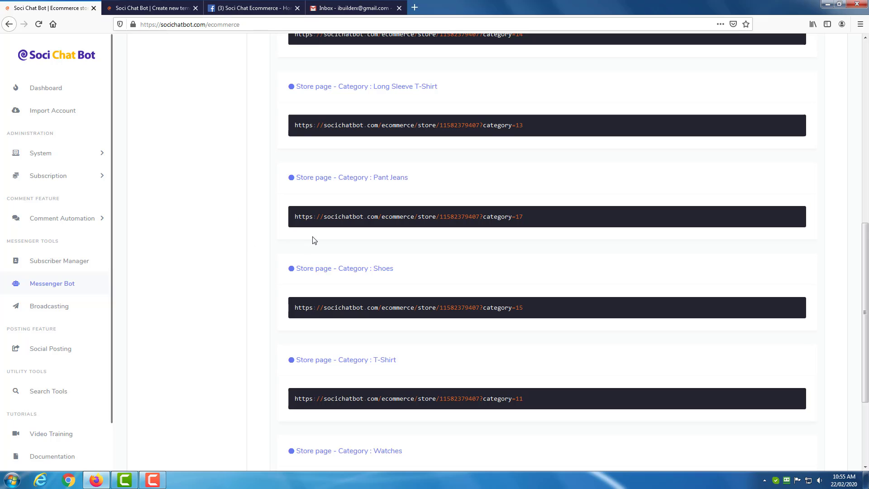
scroll(314, 240, "up", 5)
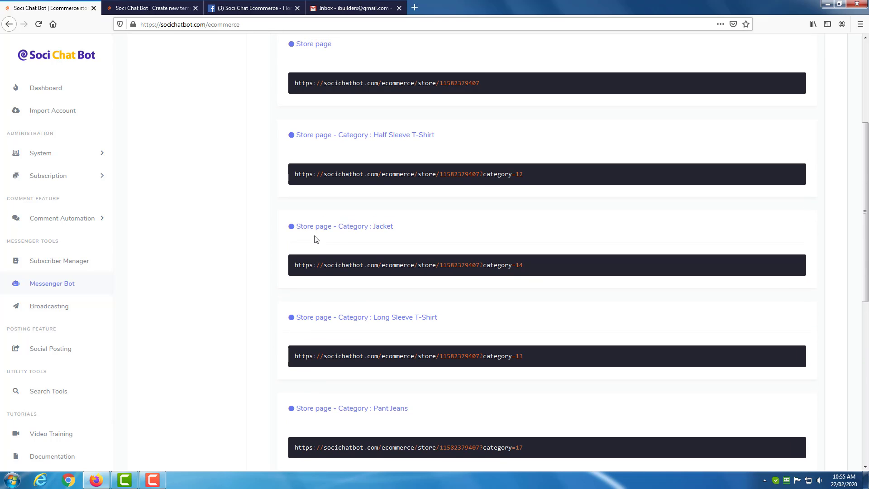
mouse_move(469, 170)
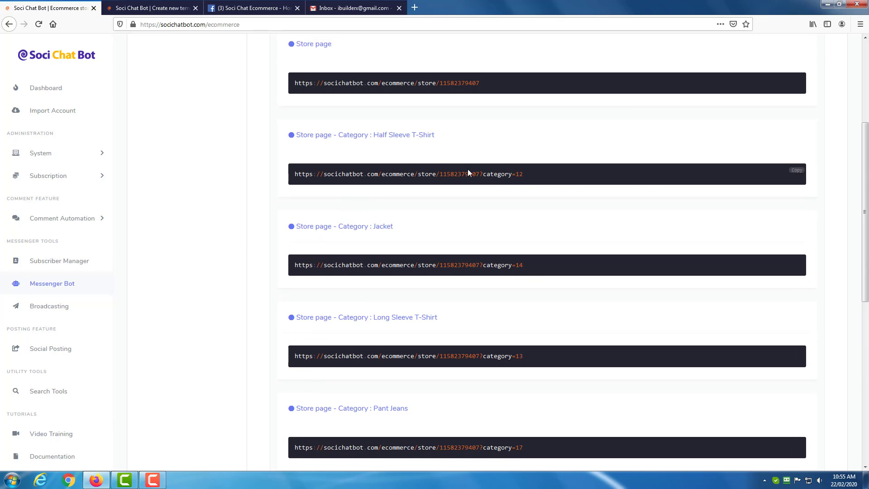
left_click(798, 170)
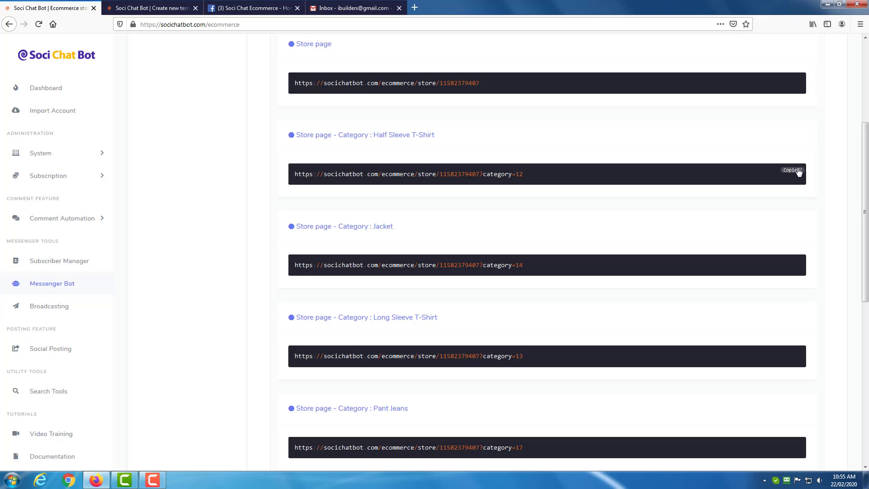
Step: Paste the copied category URL as the Half Sleeve T-Shirts button's web URL and submit the template
left_click(167, 13)
left_click(526, 339)
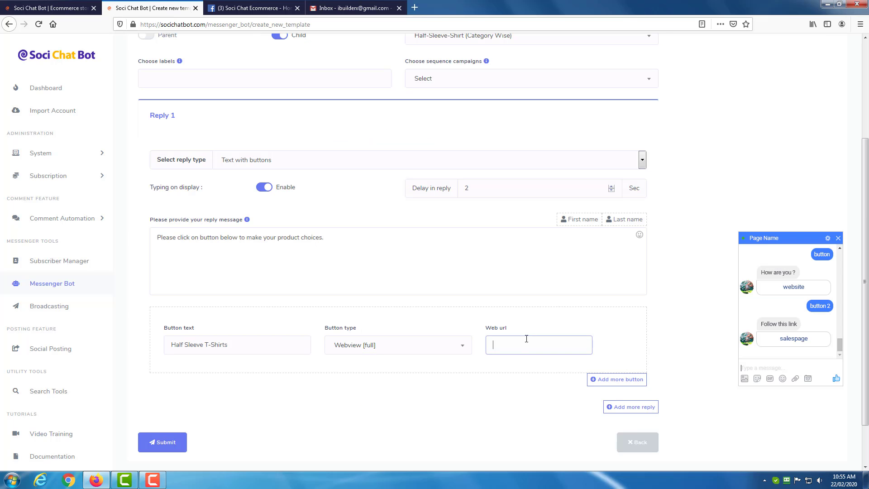
key("ctrl+v")
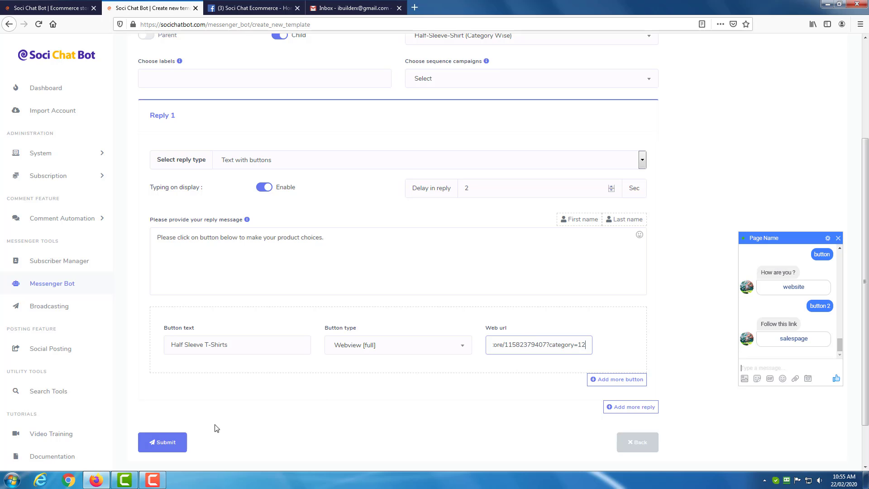
left_click(168, 443)
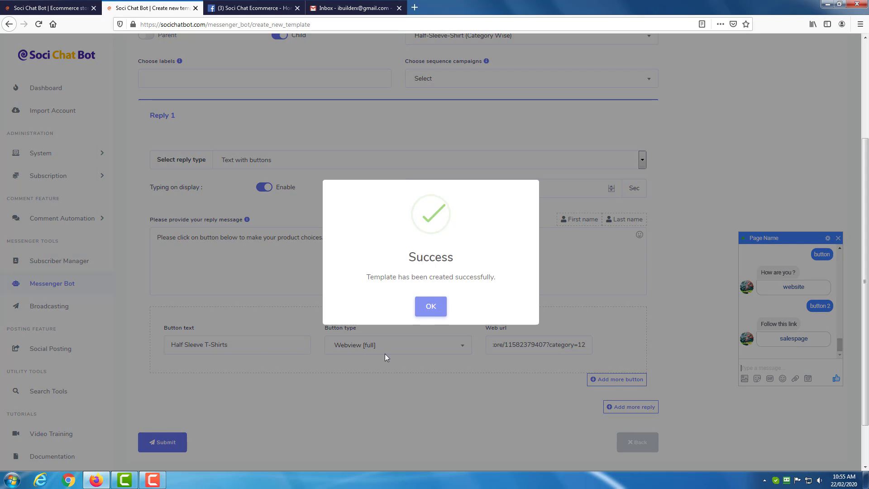
left_click(433, 317)
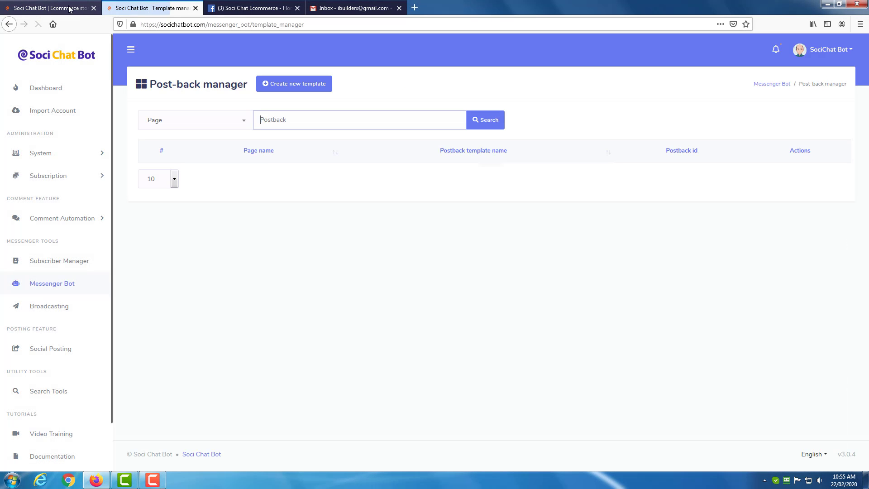
Step: Test the Half Sleeve Shirt reply under Category Wise in the Facebook page chat and view its linked store page
left_click(250, 8)
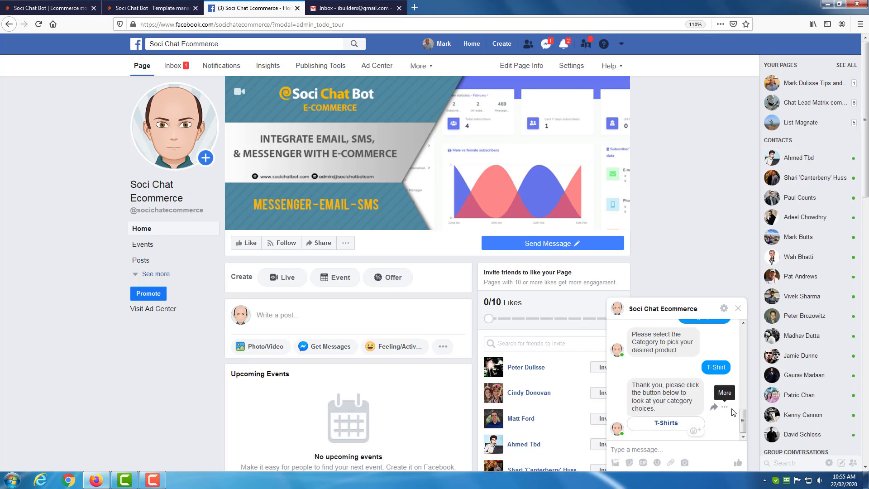
scroll(719, 383, "up", 5)
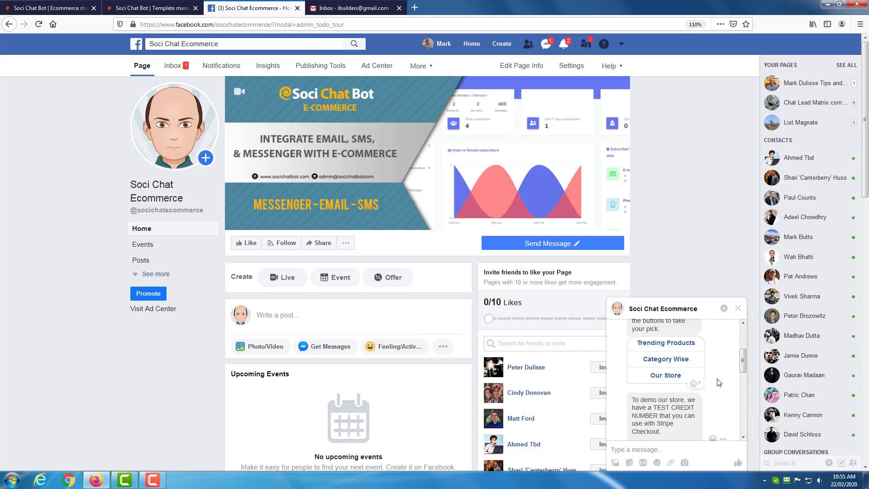
left_click(665, 359)
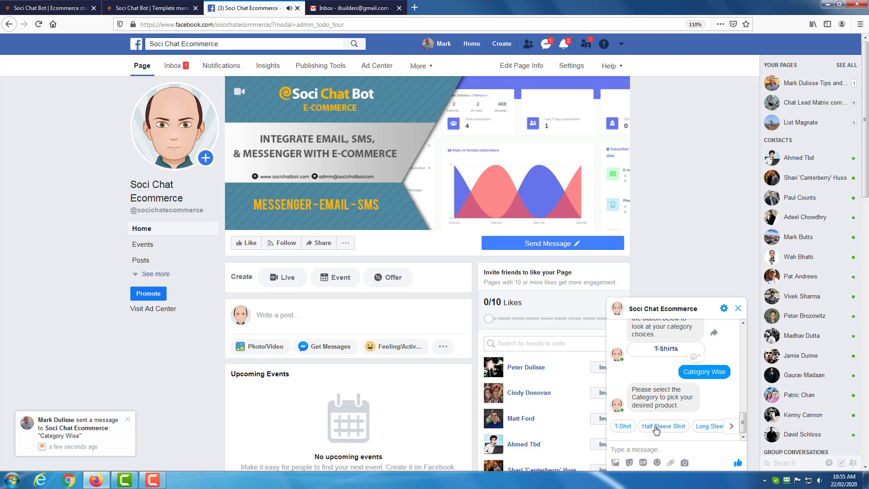
left_click(657, 426)
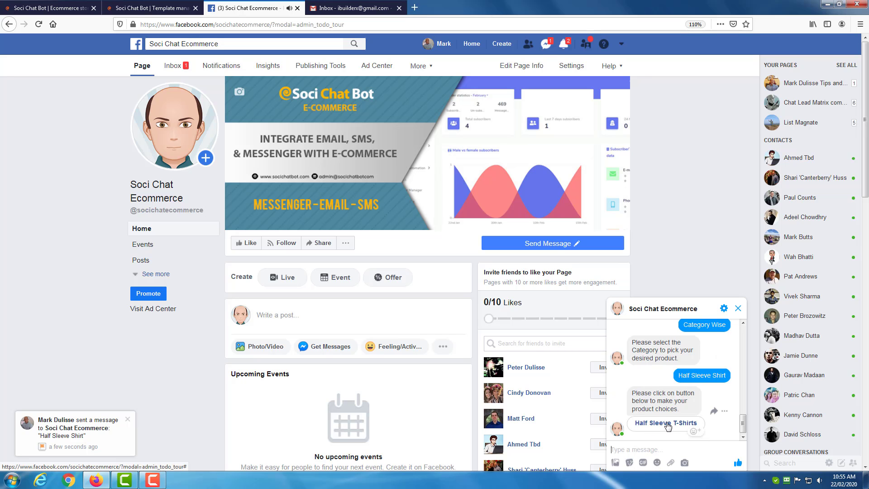
left_click(665, 426)
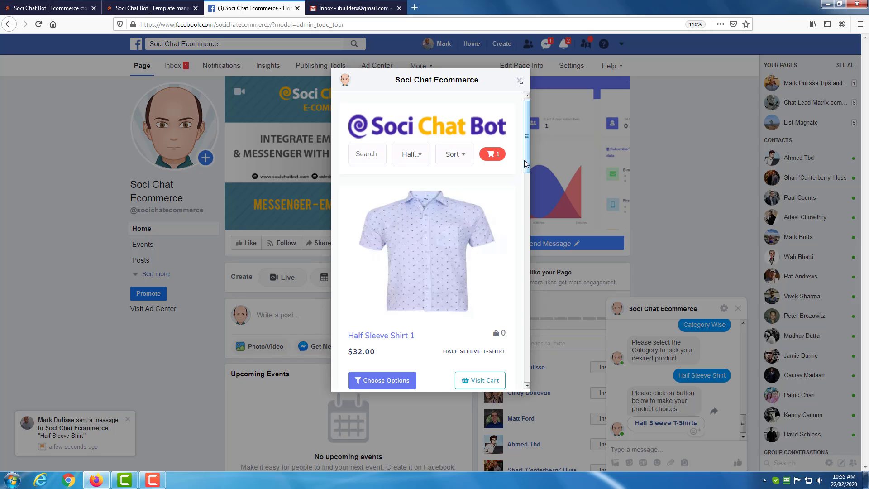
left_click_drag(525, 159, 516, 109)
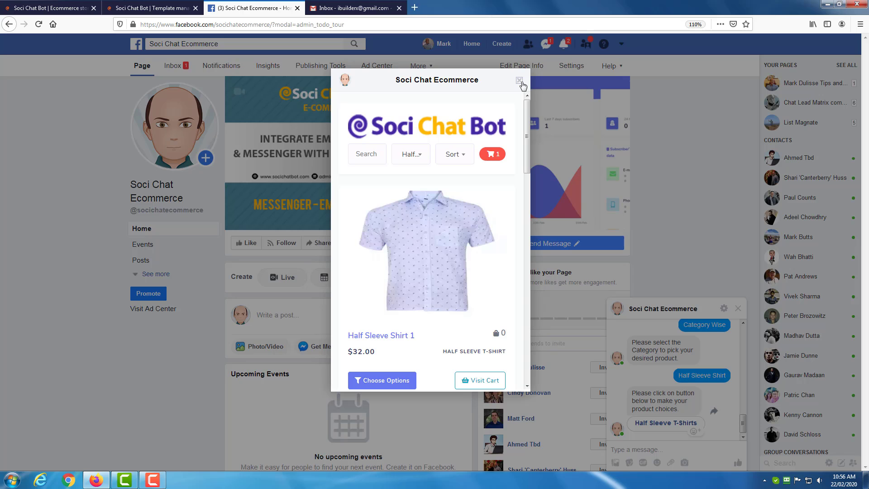
left_click(519, 81)
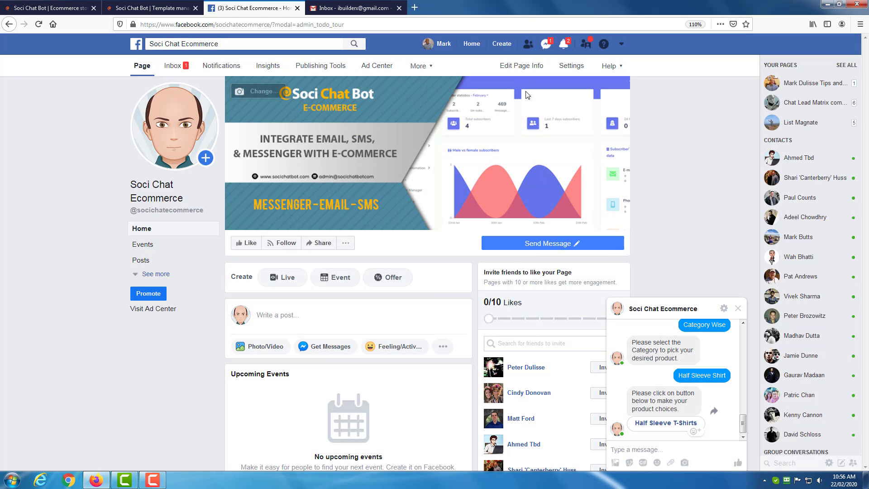
left_click(167, 9)
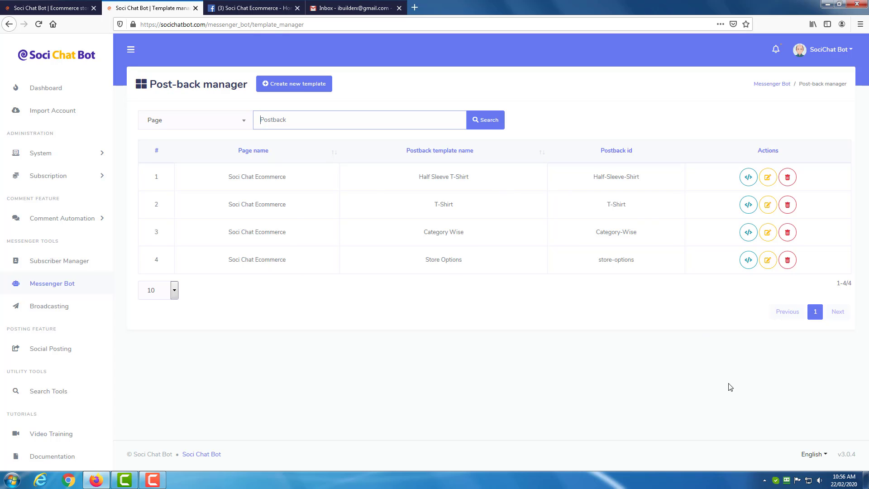
left_click(153, 480)
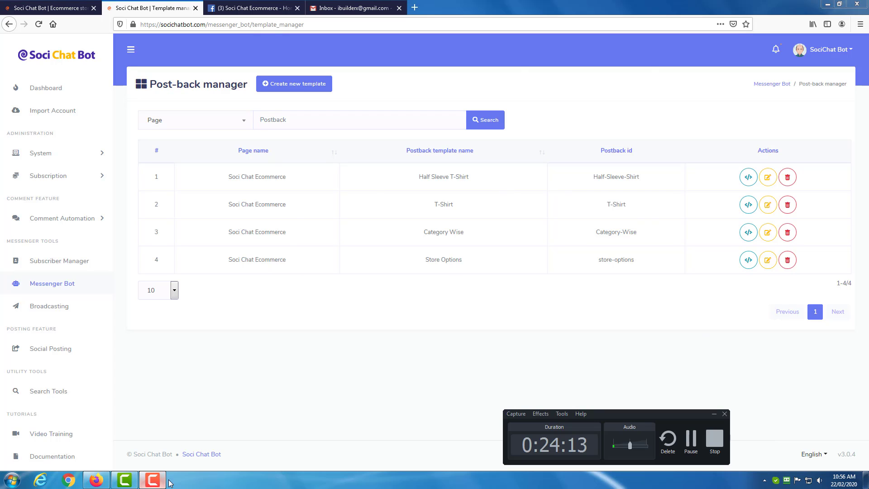
left_click(691, 448)
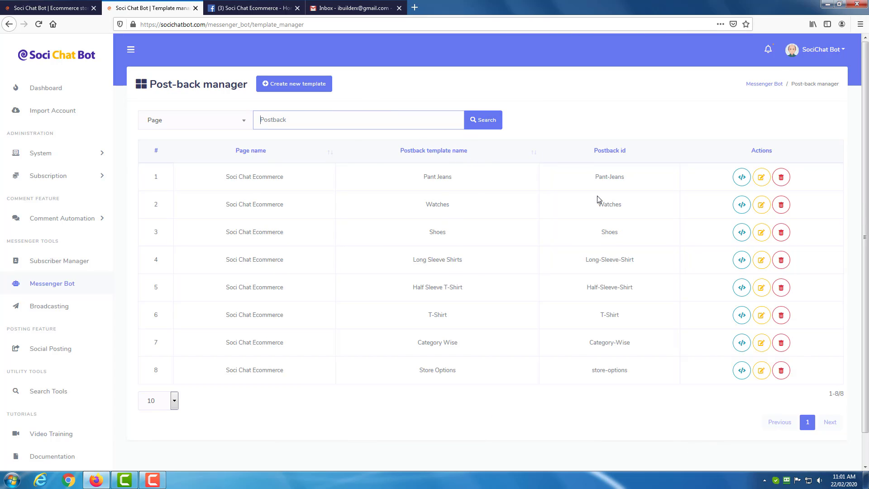
Step: Test the Pant Jeans reply under Category Wise in the Facebook page chat and view its linked store page
left_click(228, 14)
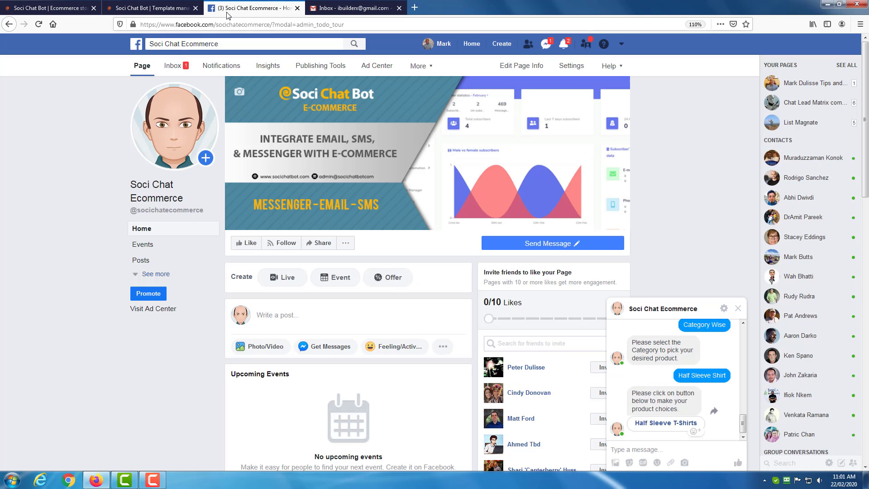
left_click_drag(743, 432, 742, 361)
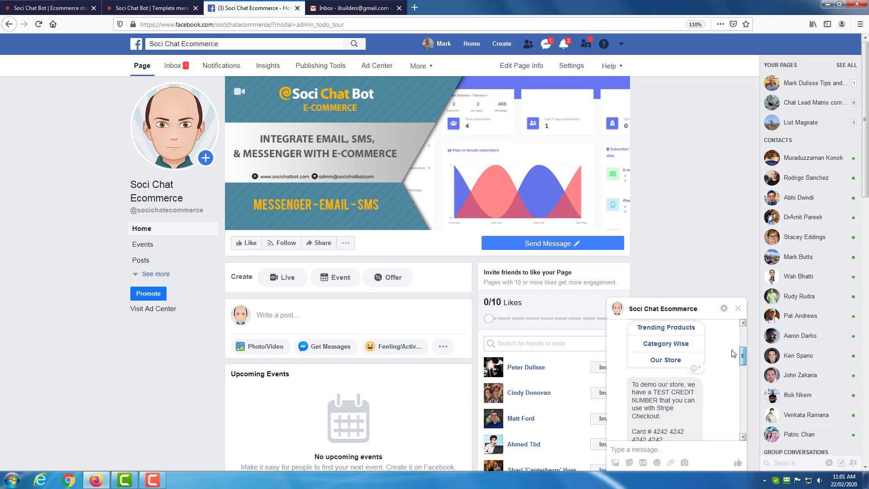
left_click(674, 344)
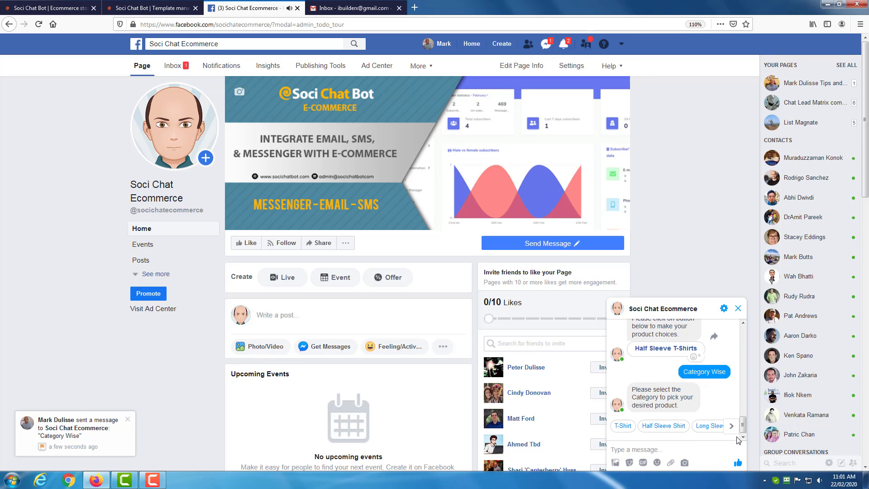
left_click(732, 426)
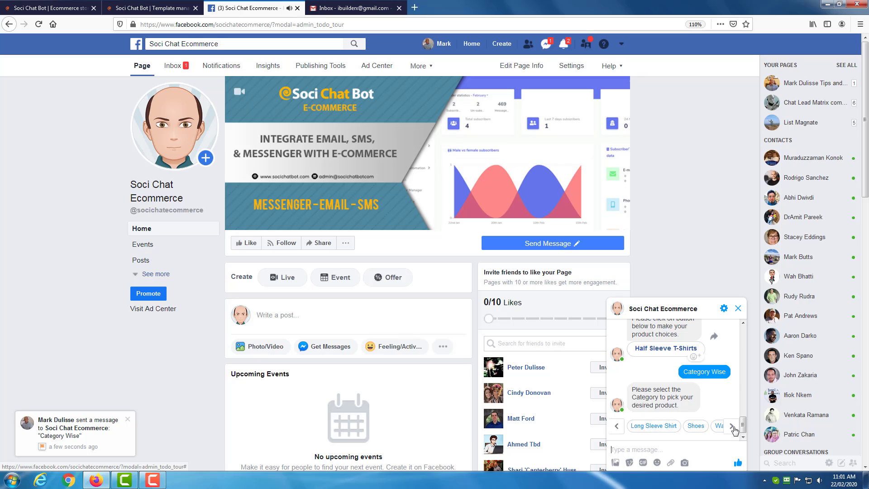
left_click(732, 426)
left_click(731, 426)
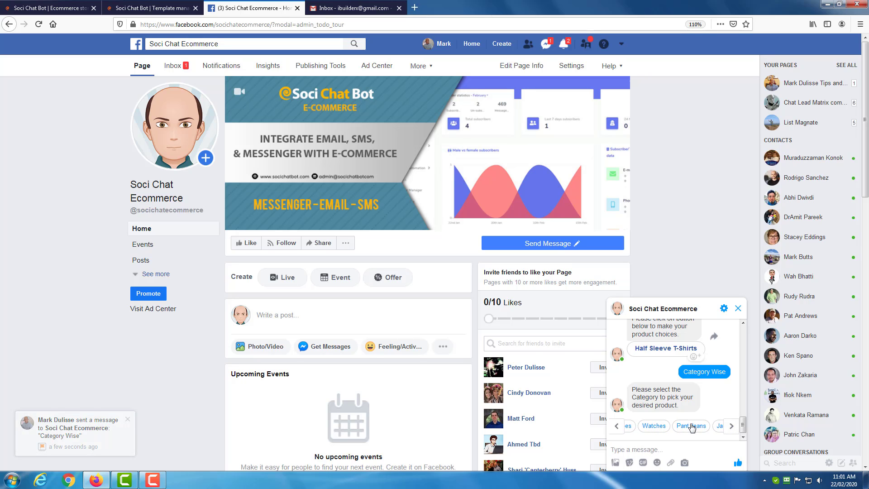
left_click(692, 427)
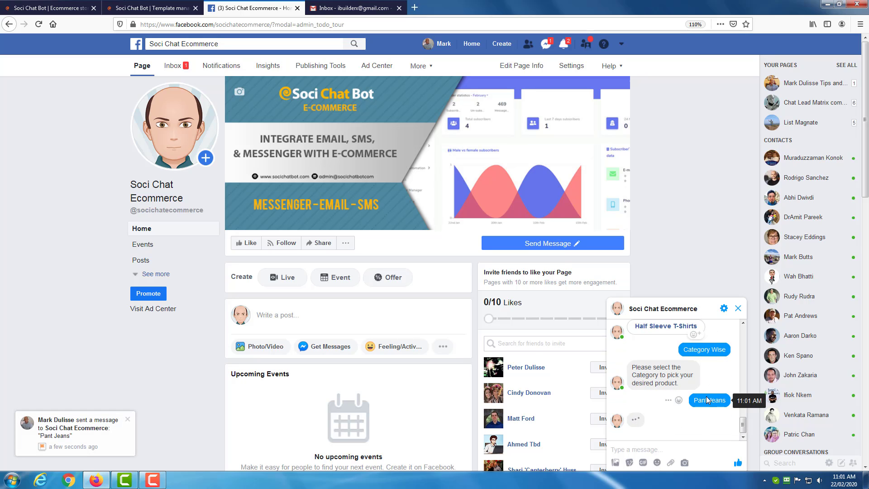
left_click(676, 421)
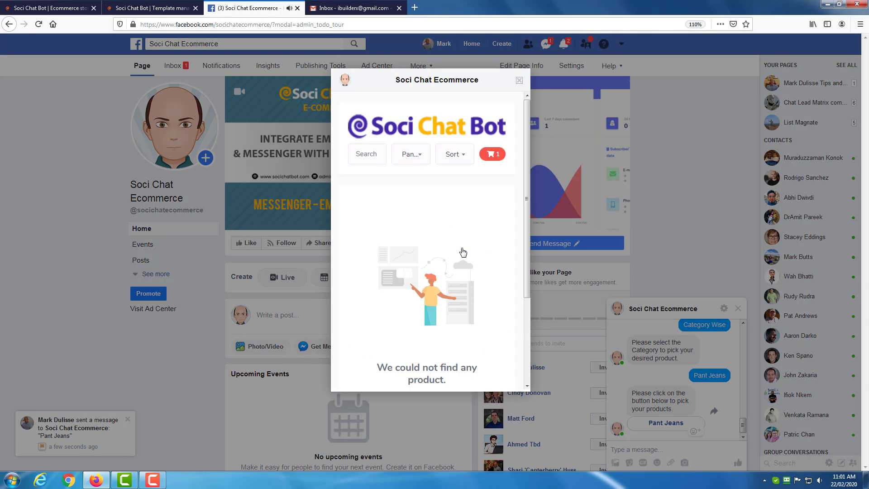
left_click(520, 81)
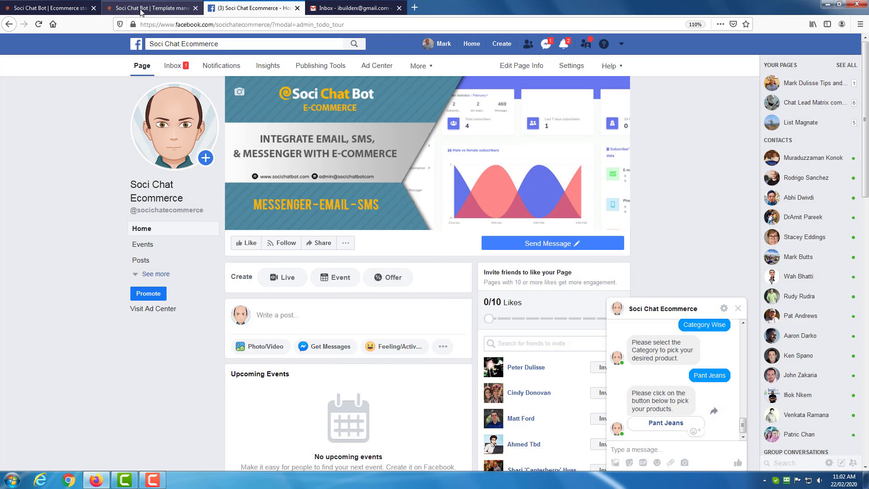
Step: Open the Pant Jeans postback template in the Post-back manager and review its reply message and button settings
left_click(141, 9)
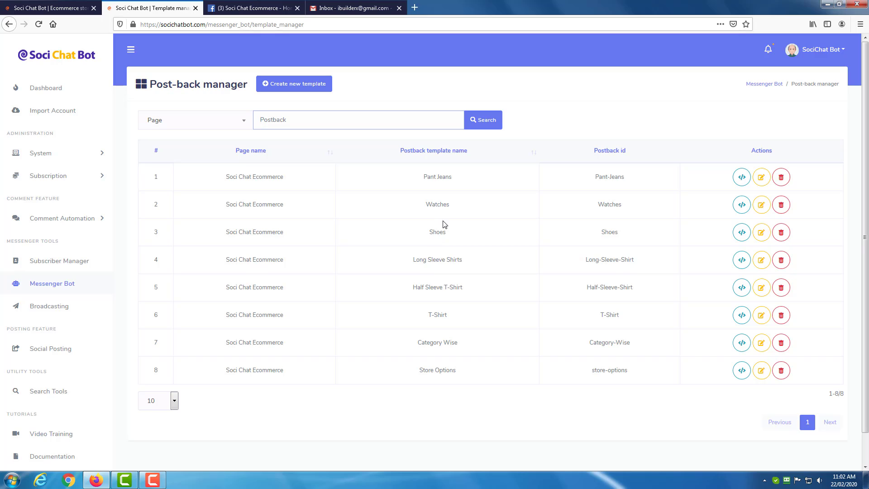
left_click(762, 178)
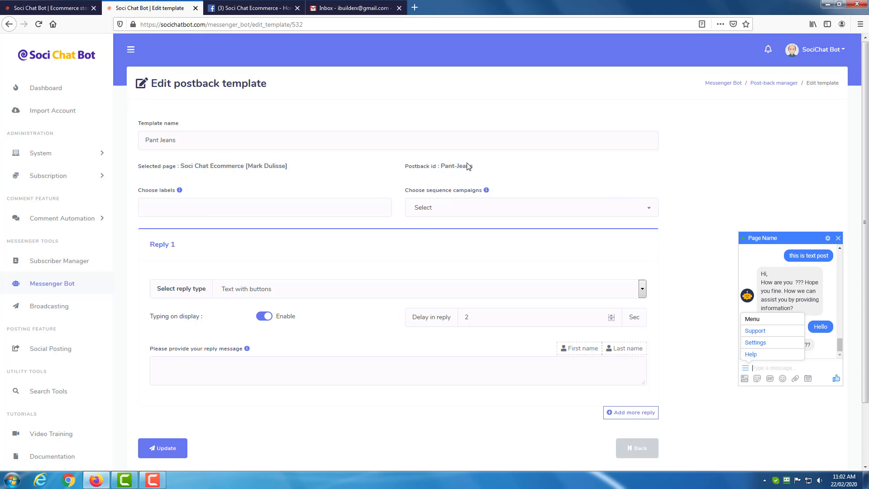
scroll(465, 178, "down", 2)
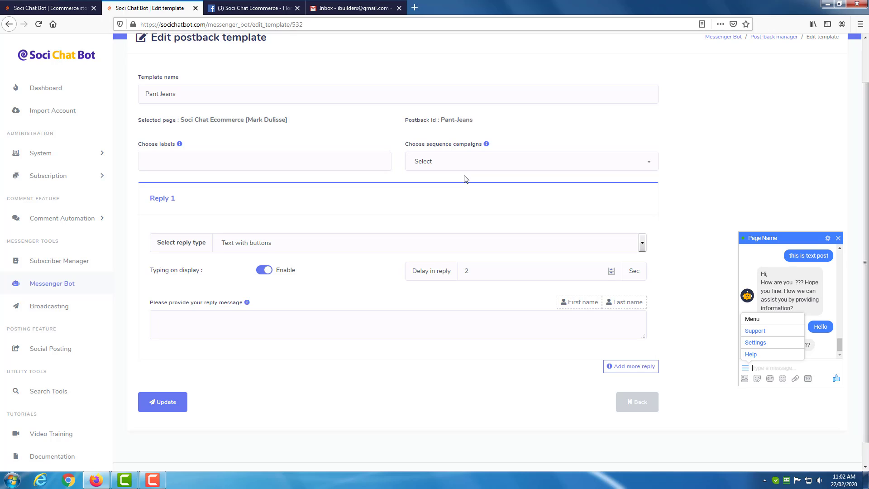
scroll(466, 179, "down", 1)
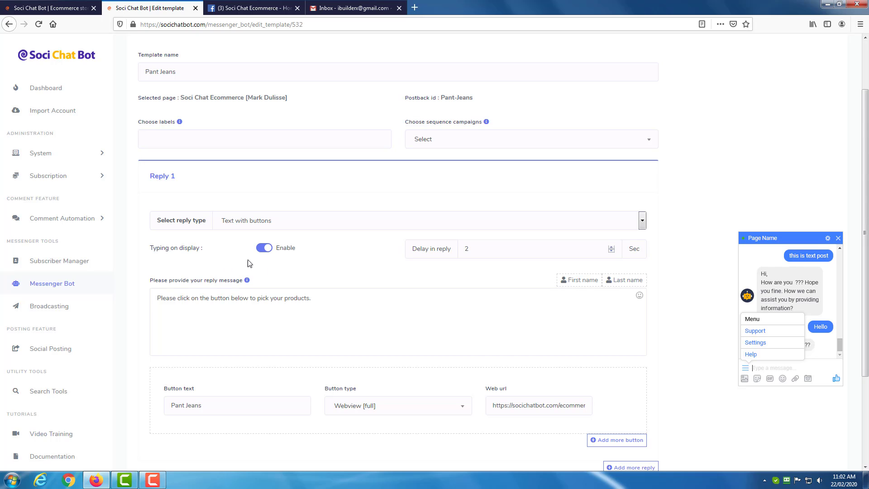
Step: Open the SociChat Store's product list from the Messenger e-commerce store and look through to its second page
left_click(47, 283)
scroll(280, 244, "down", 2)
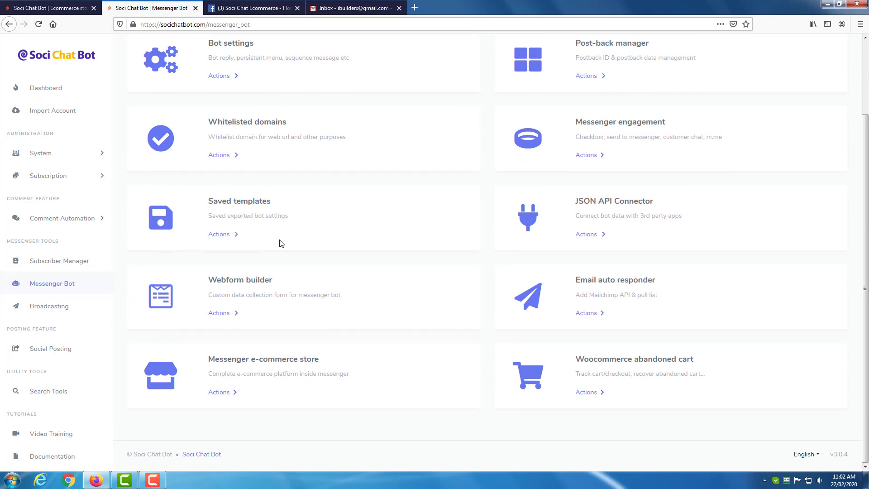
left_click(221, 395)
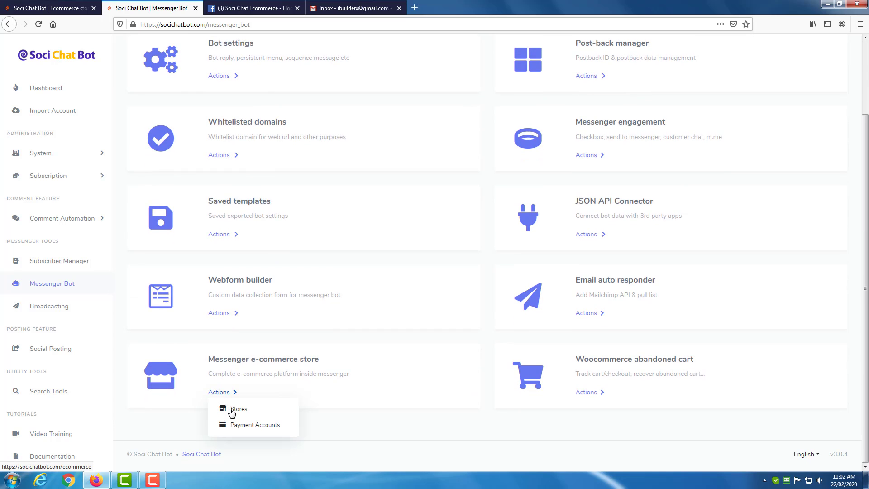
left_click(232, 410)
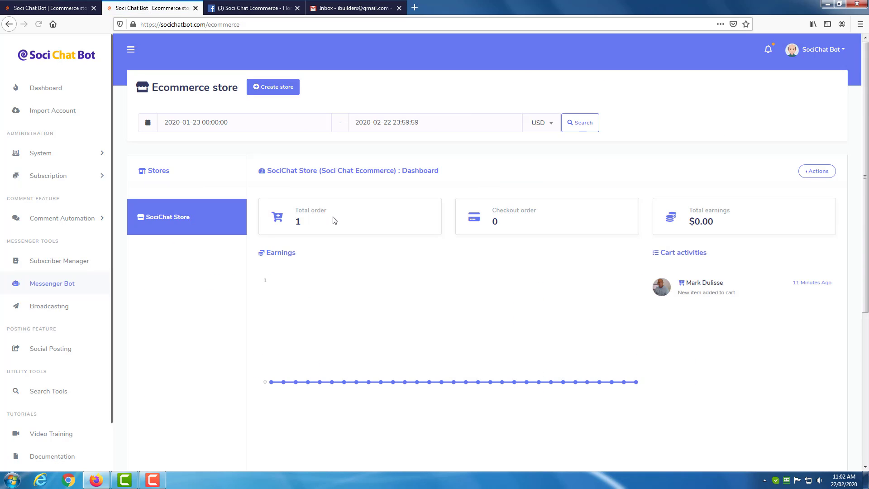
left_click(804, 174)
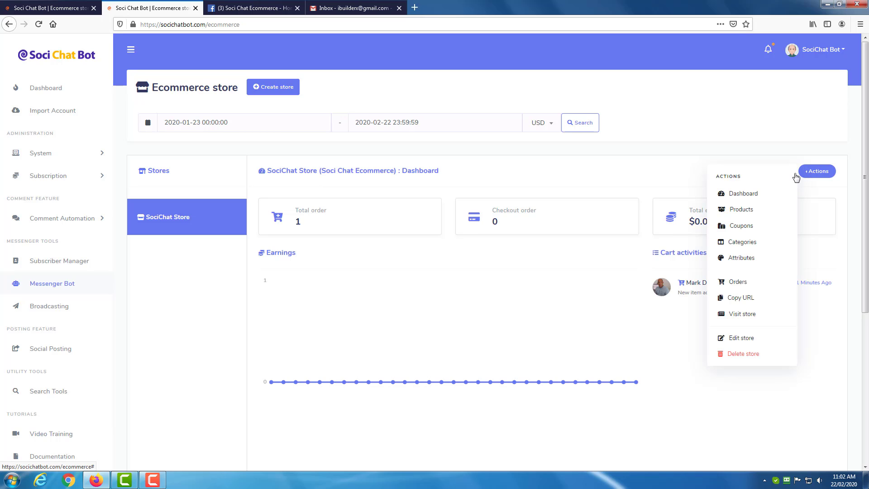
left_click(740, 209)
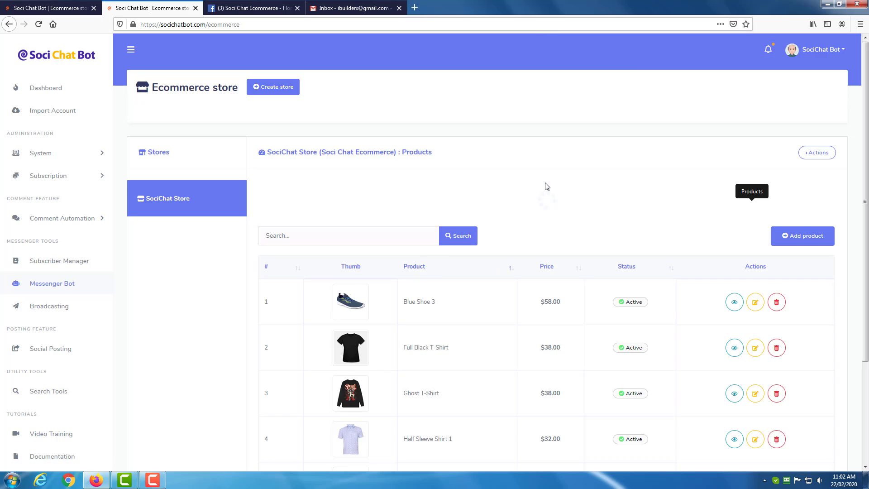
scroll(546, 186, "down", 5)
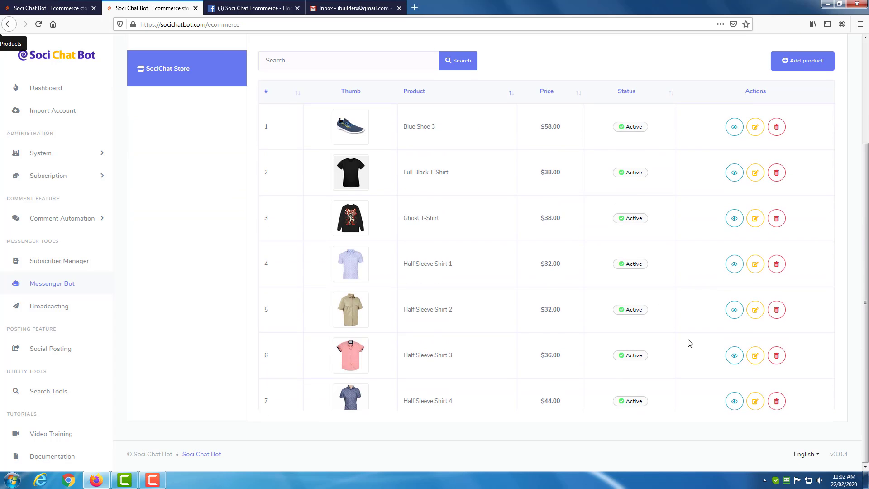
scroll(613, 344, "down", 5)
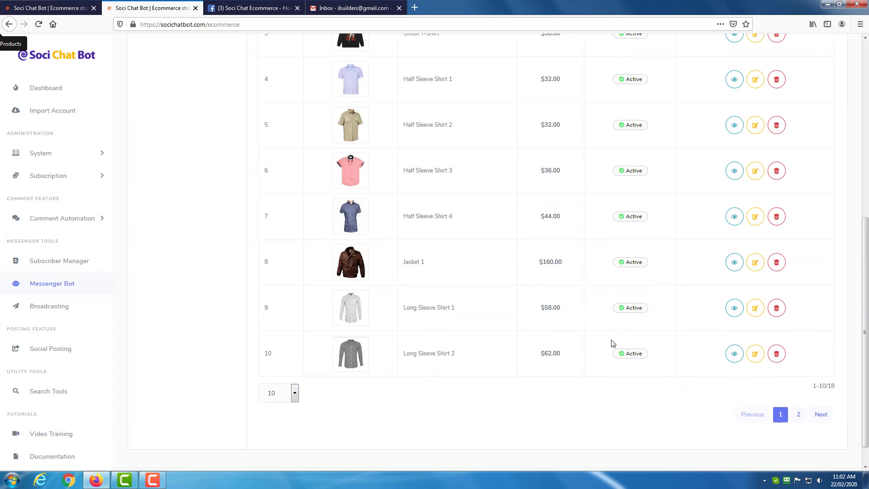
left_click(798, 415)
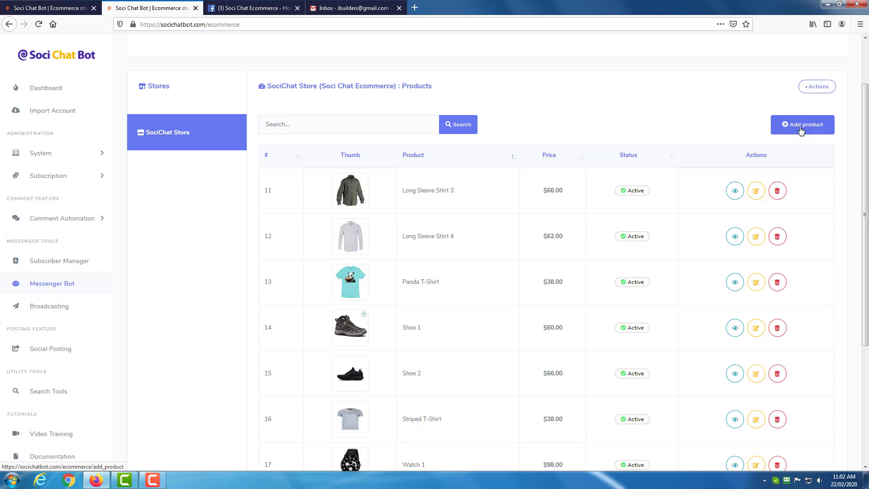
Step: Start a new product in the store with the category Pant Jeans and the attribute Pant Jeans Size Mens
left_click(801, 130)
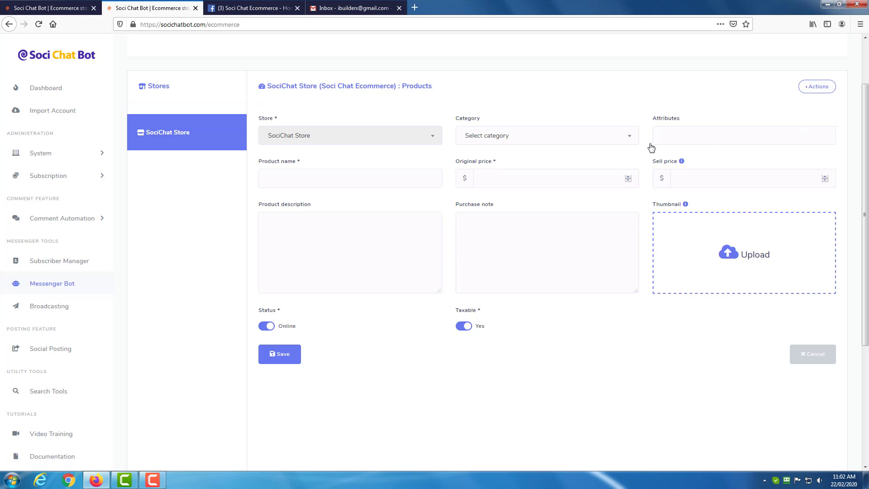
left_click(565, 138)
scroll(586, 213, "up", 5)
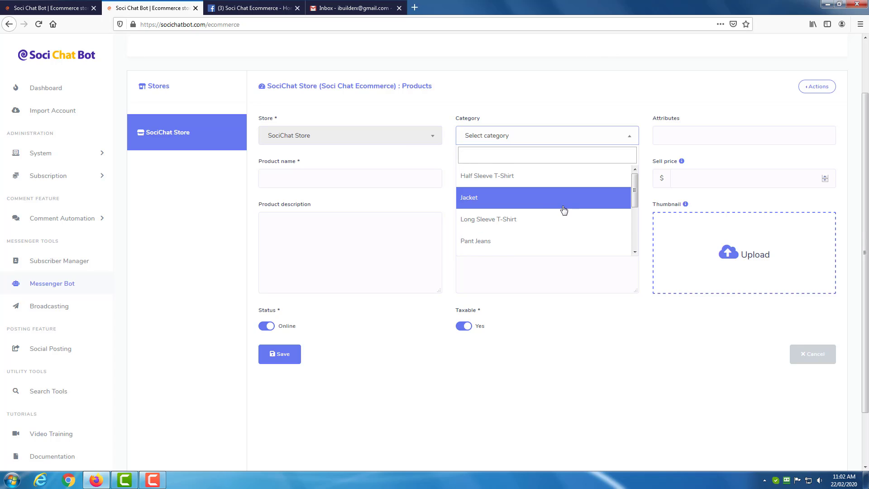
left_click(520, 241)
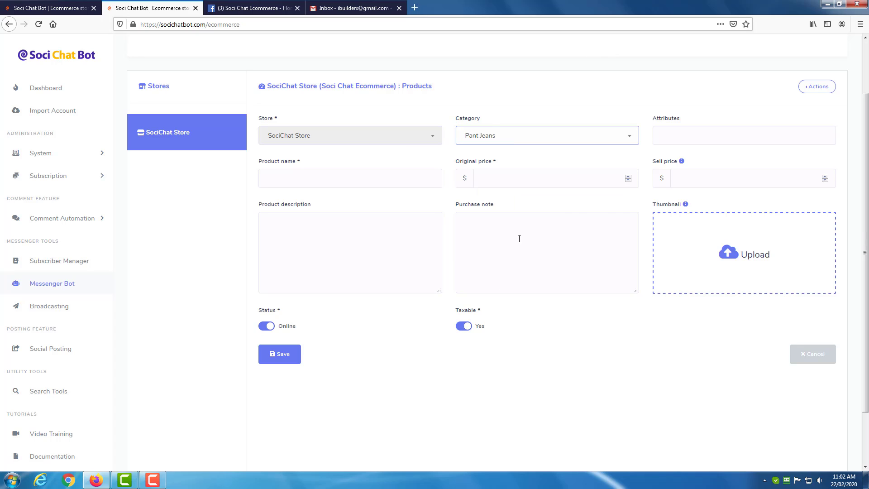
left_click(708, 143)
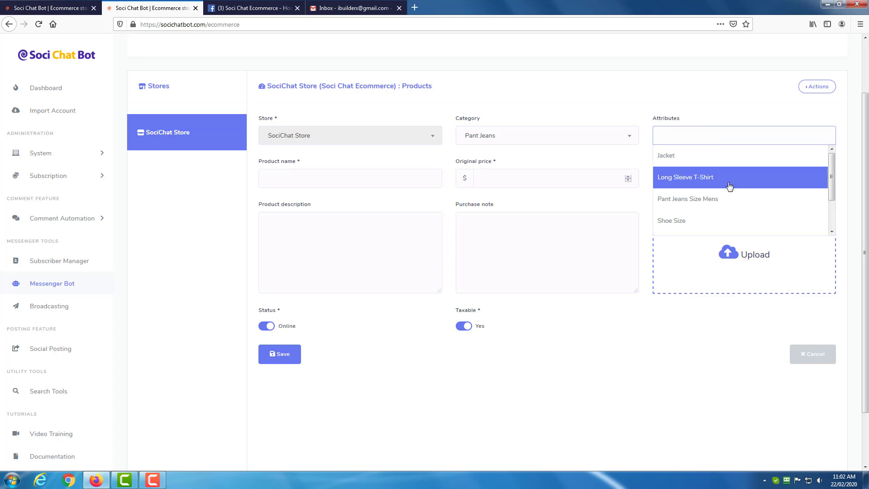
left_click(726, 199)
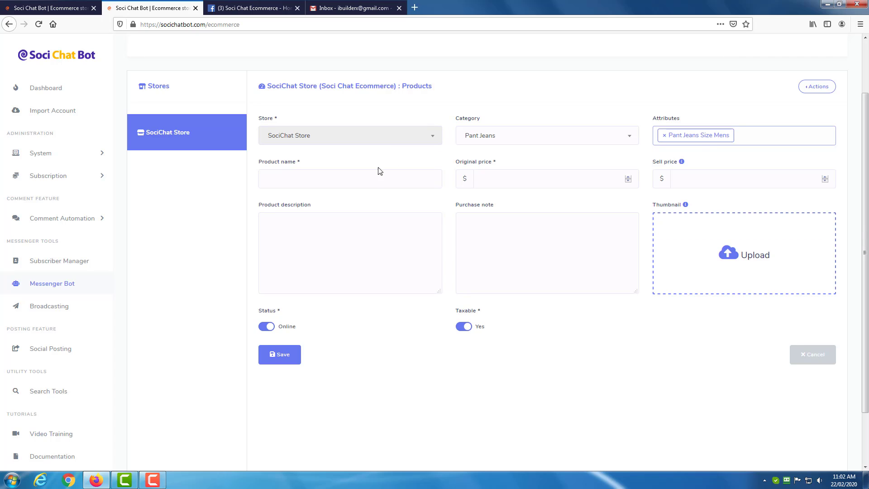
Step: Name the new product Pant Jeams, set its original price to $68 and enter the description Pant Jeans
left_click(376, 181)
type("Pa")
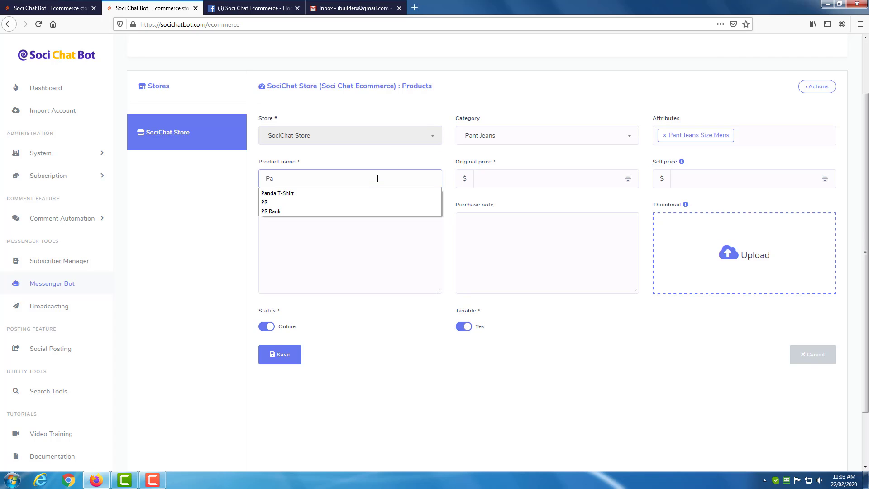
type("nt Jeams")
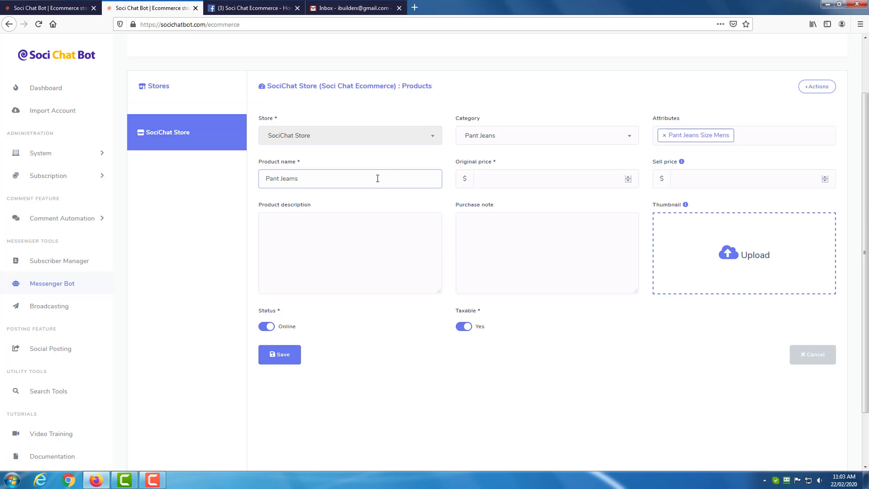
left_click(568, 187)
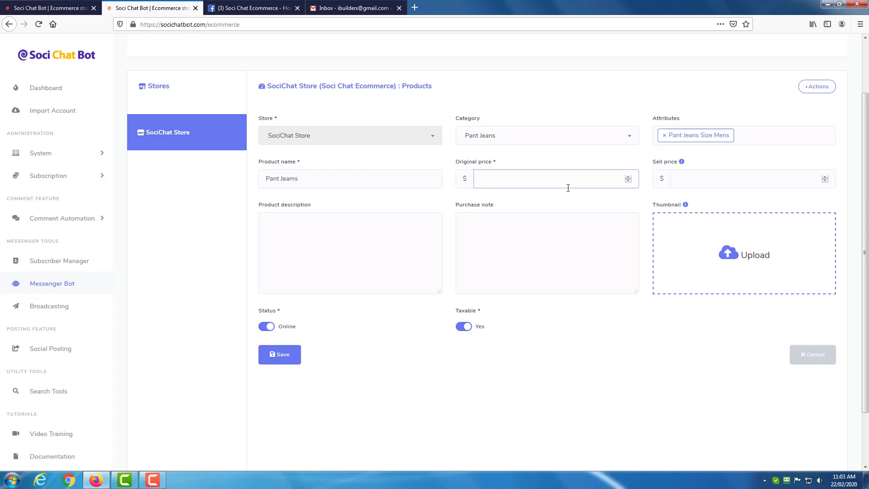
left_click(351, 232)
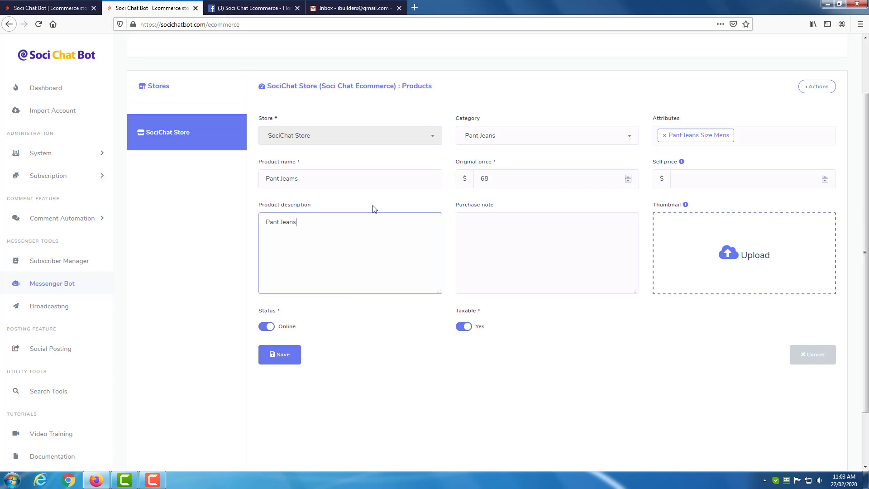
Step: Upload the jeans image as the product's thumbnail and save the product to the store
left_click(727, 254)
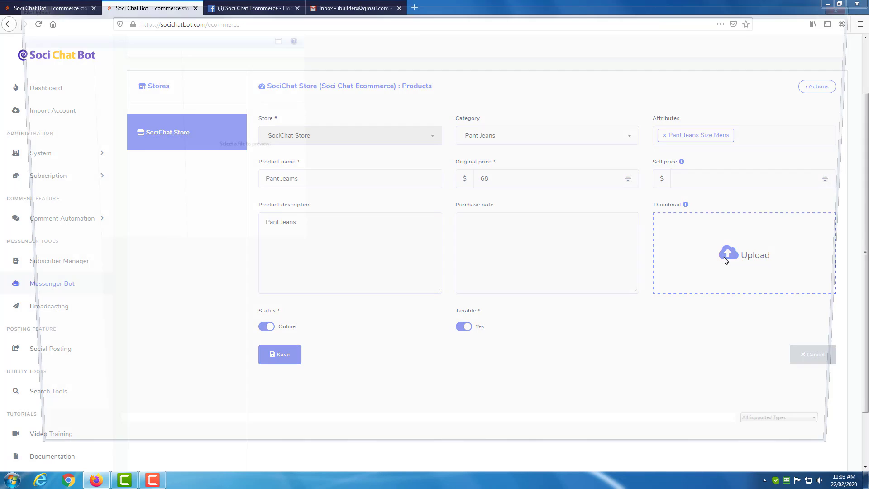
left_click(106, 335)
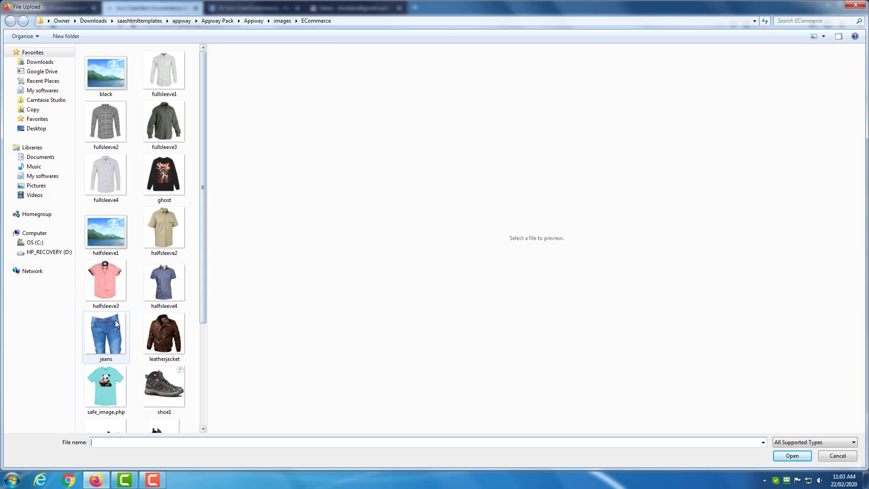
left_click(792, 458)
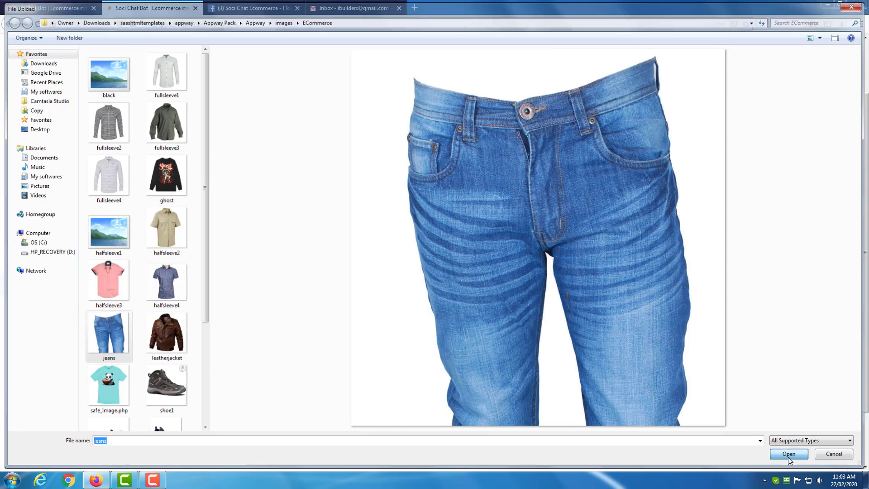
left_click(285, 371)
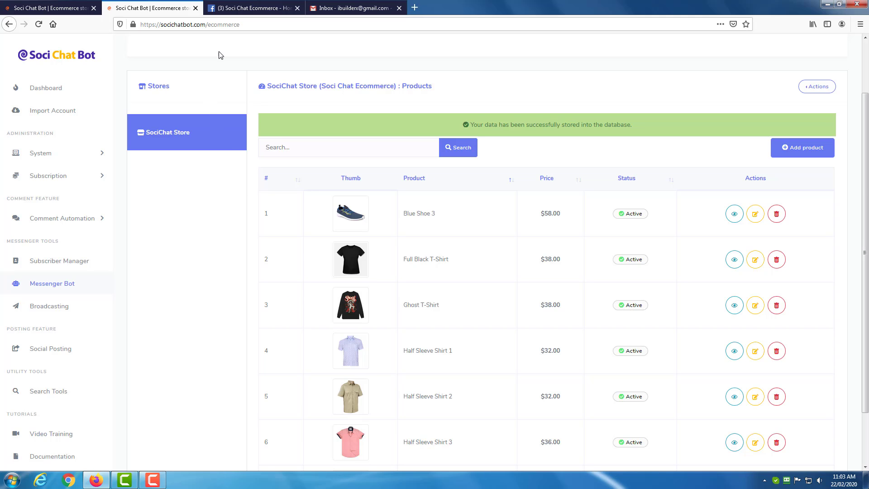
Step: Check the Pant Jeans store page linked in the Facebook page chat for the new product, and close it
left_click(251, 9)
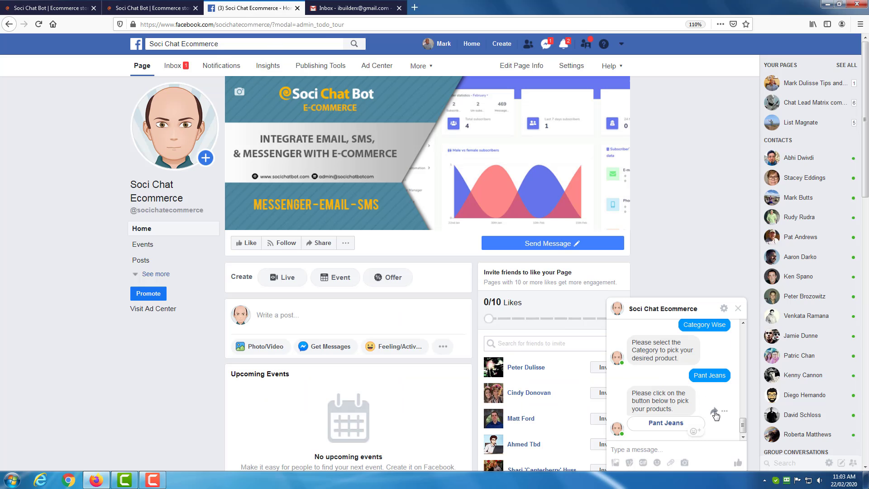
left_click(658, 423)
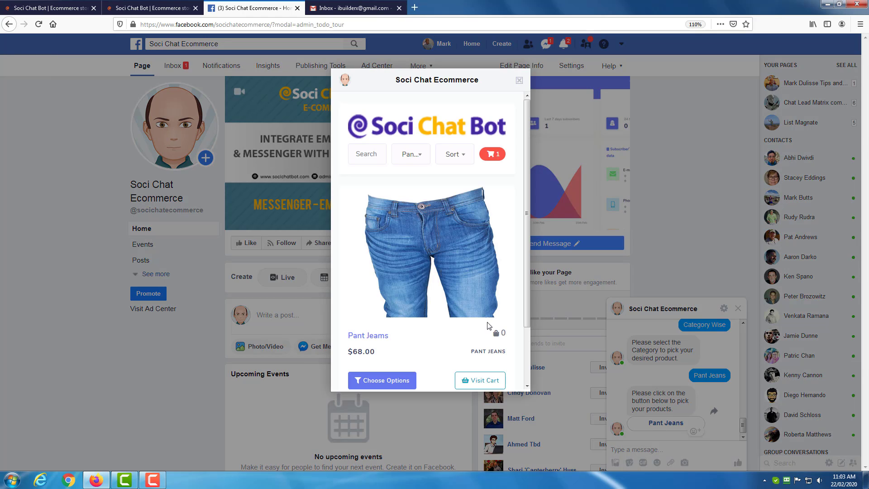
scroll(483, 297, "down", 1)
scroll(482, 297, "down", 2)
scroll(483, 297, "up", 4)
left_click(519, 81)
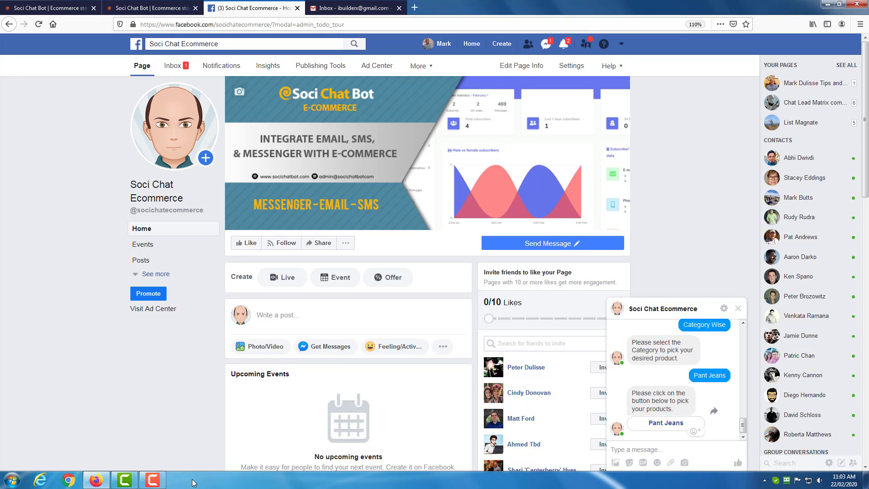
Step: Go back in the page chat to the message offering Trending Products, Category Wise and Our Store
left_click_drag(743, 429, 744, 347)
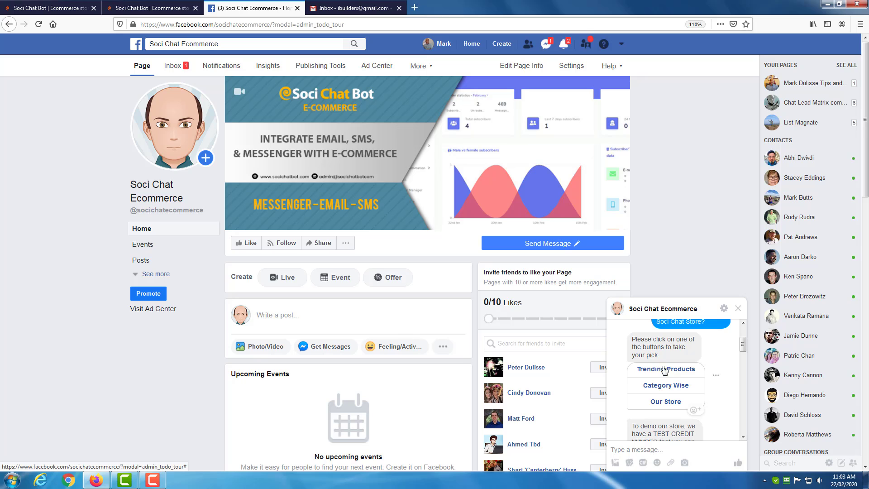